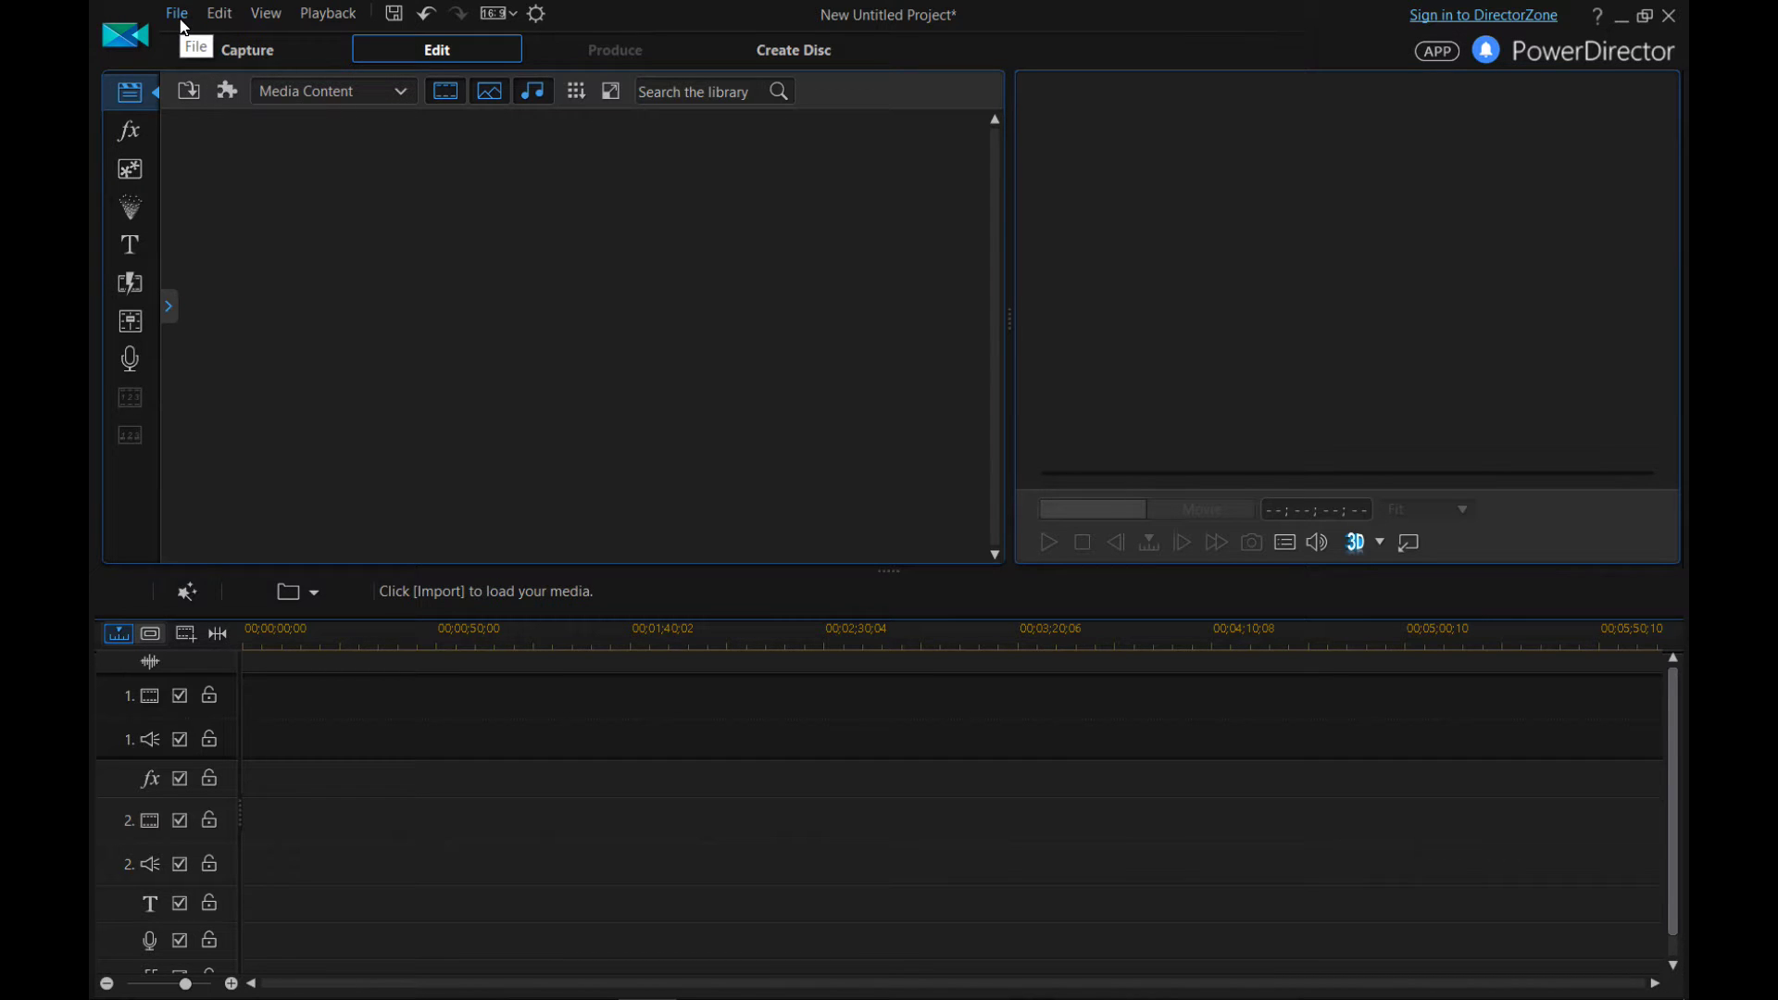
# Import the thirteen photos DSC_0001–DSC_0013 from Pictures\car show 2015 into the media library.
pyautogui.click(179, 15)
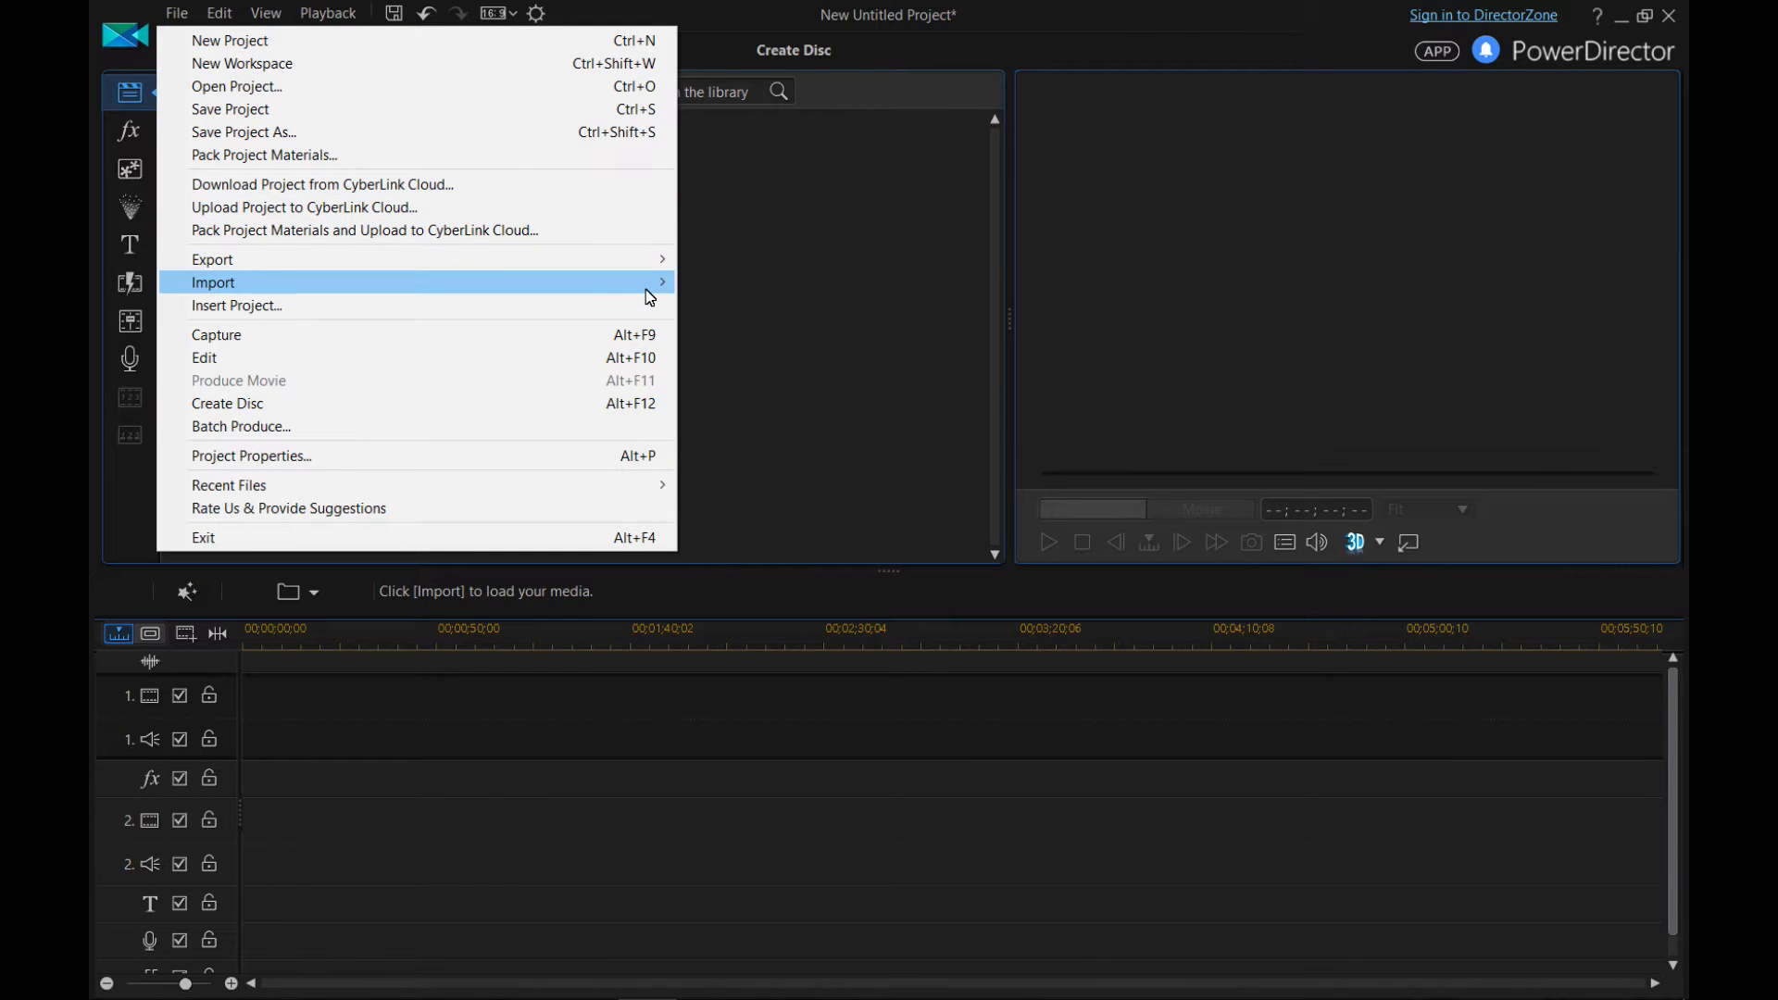
pyautogui.moveTo(648, 283)
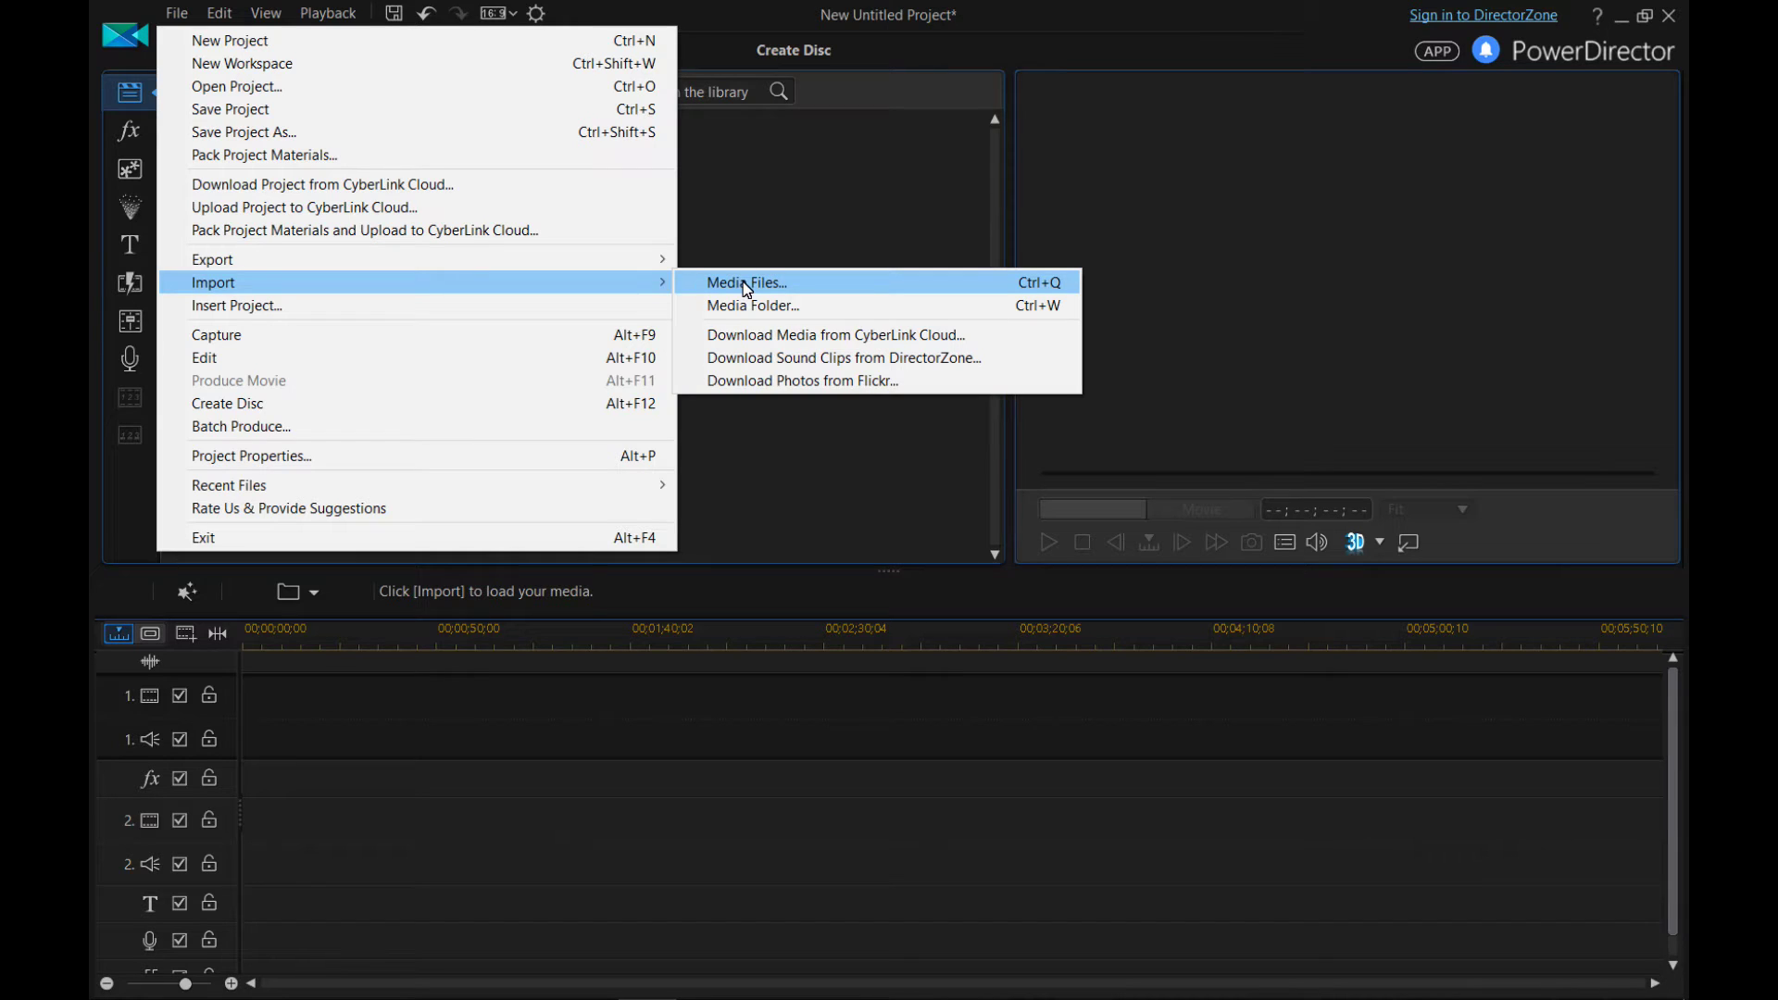
pyautogui.click(795, 290)
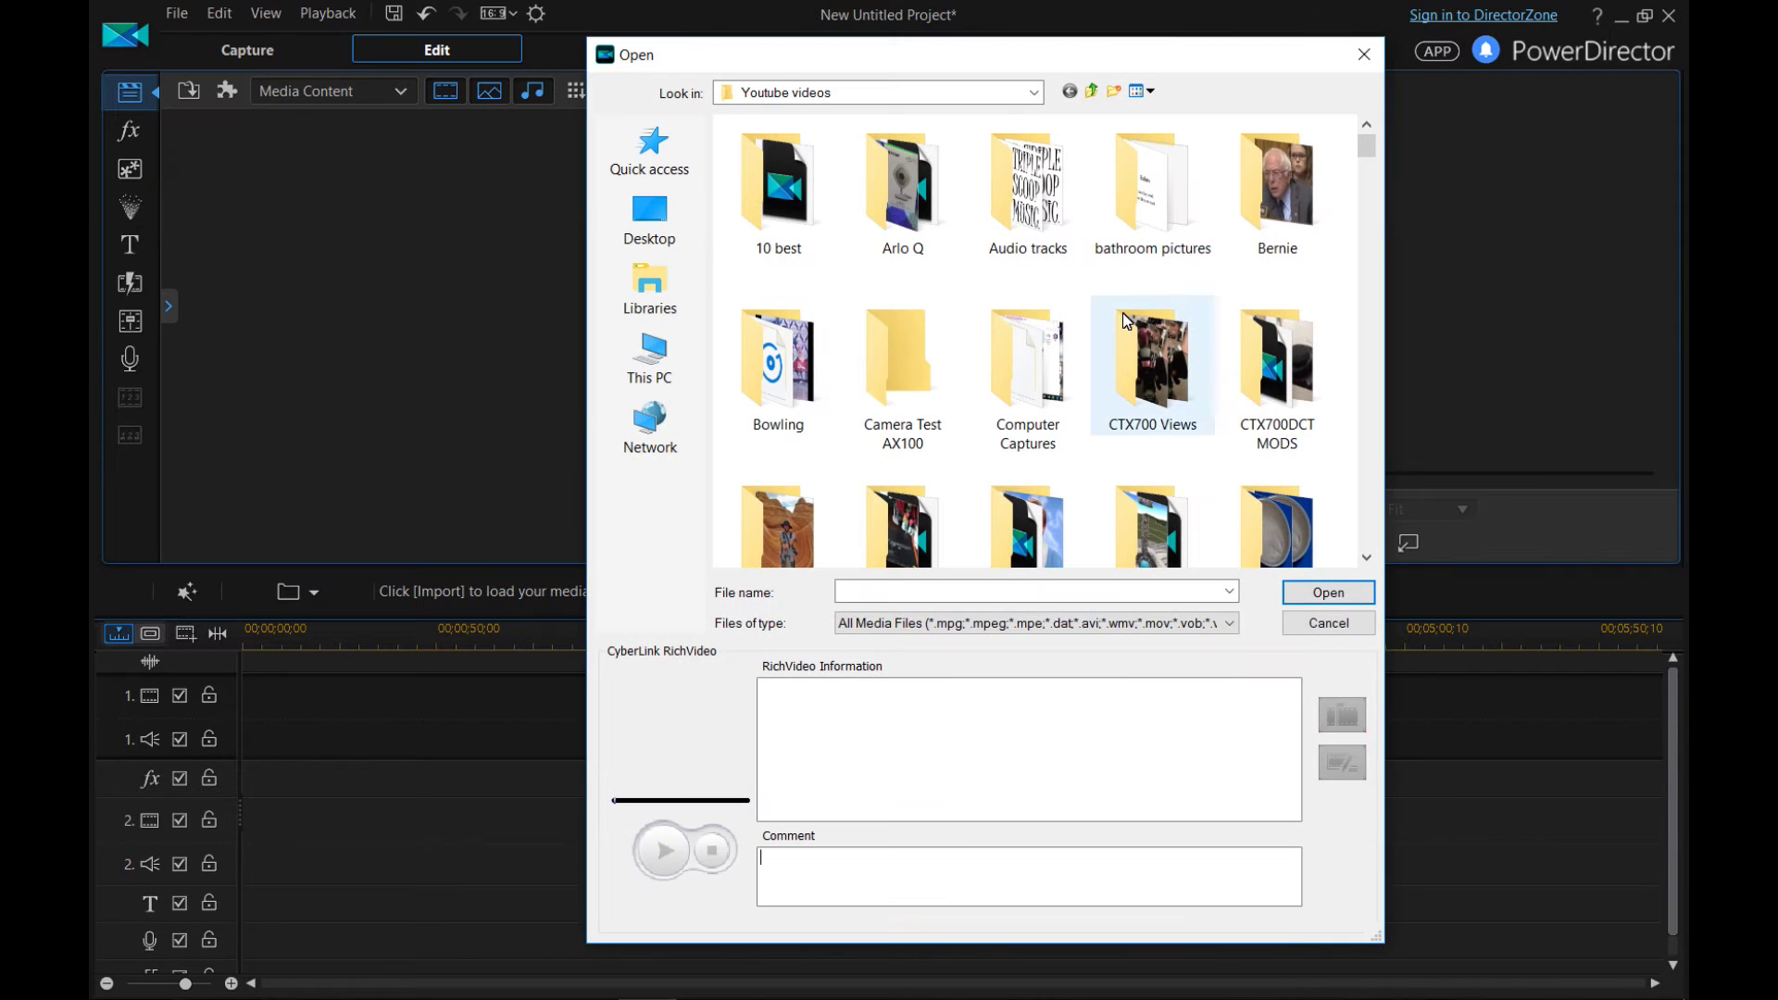
pyautogui.click(1090, 90)
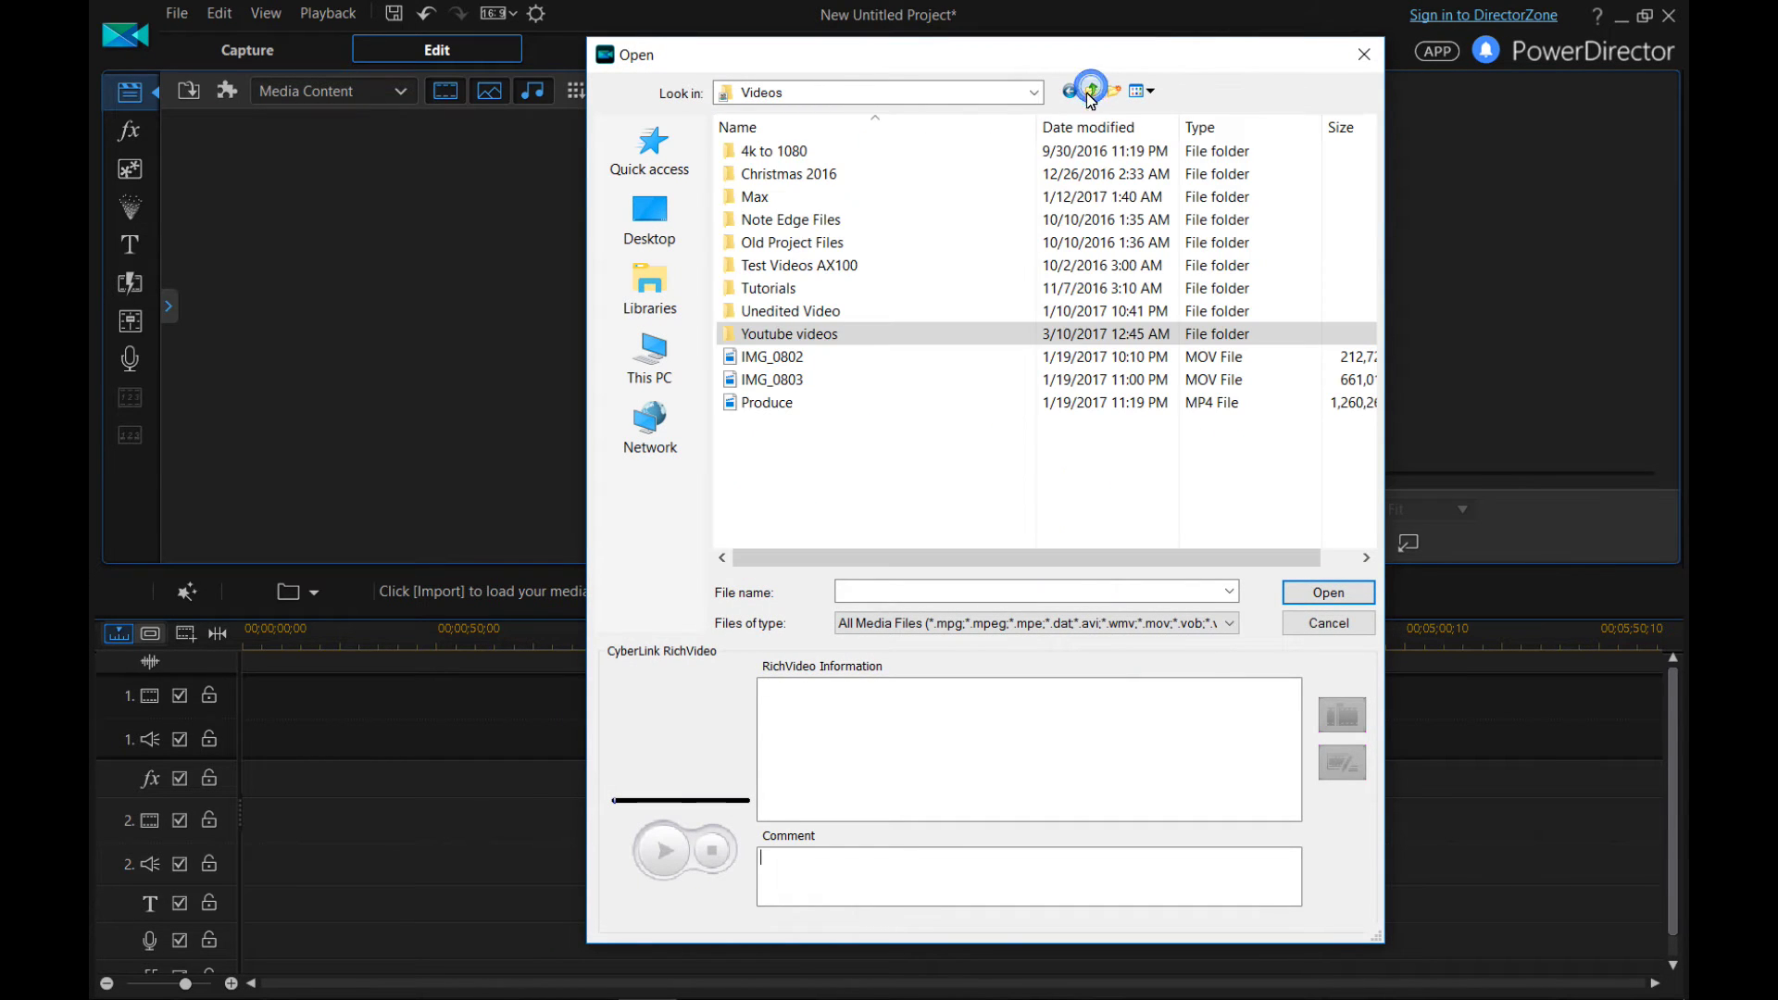
pyautogui.click(1089, 90)
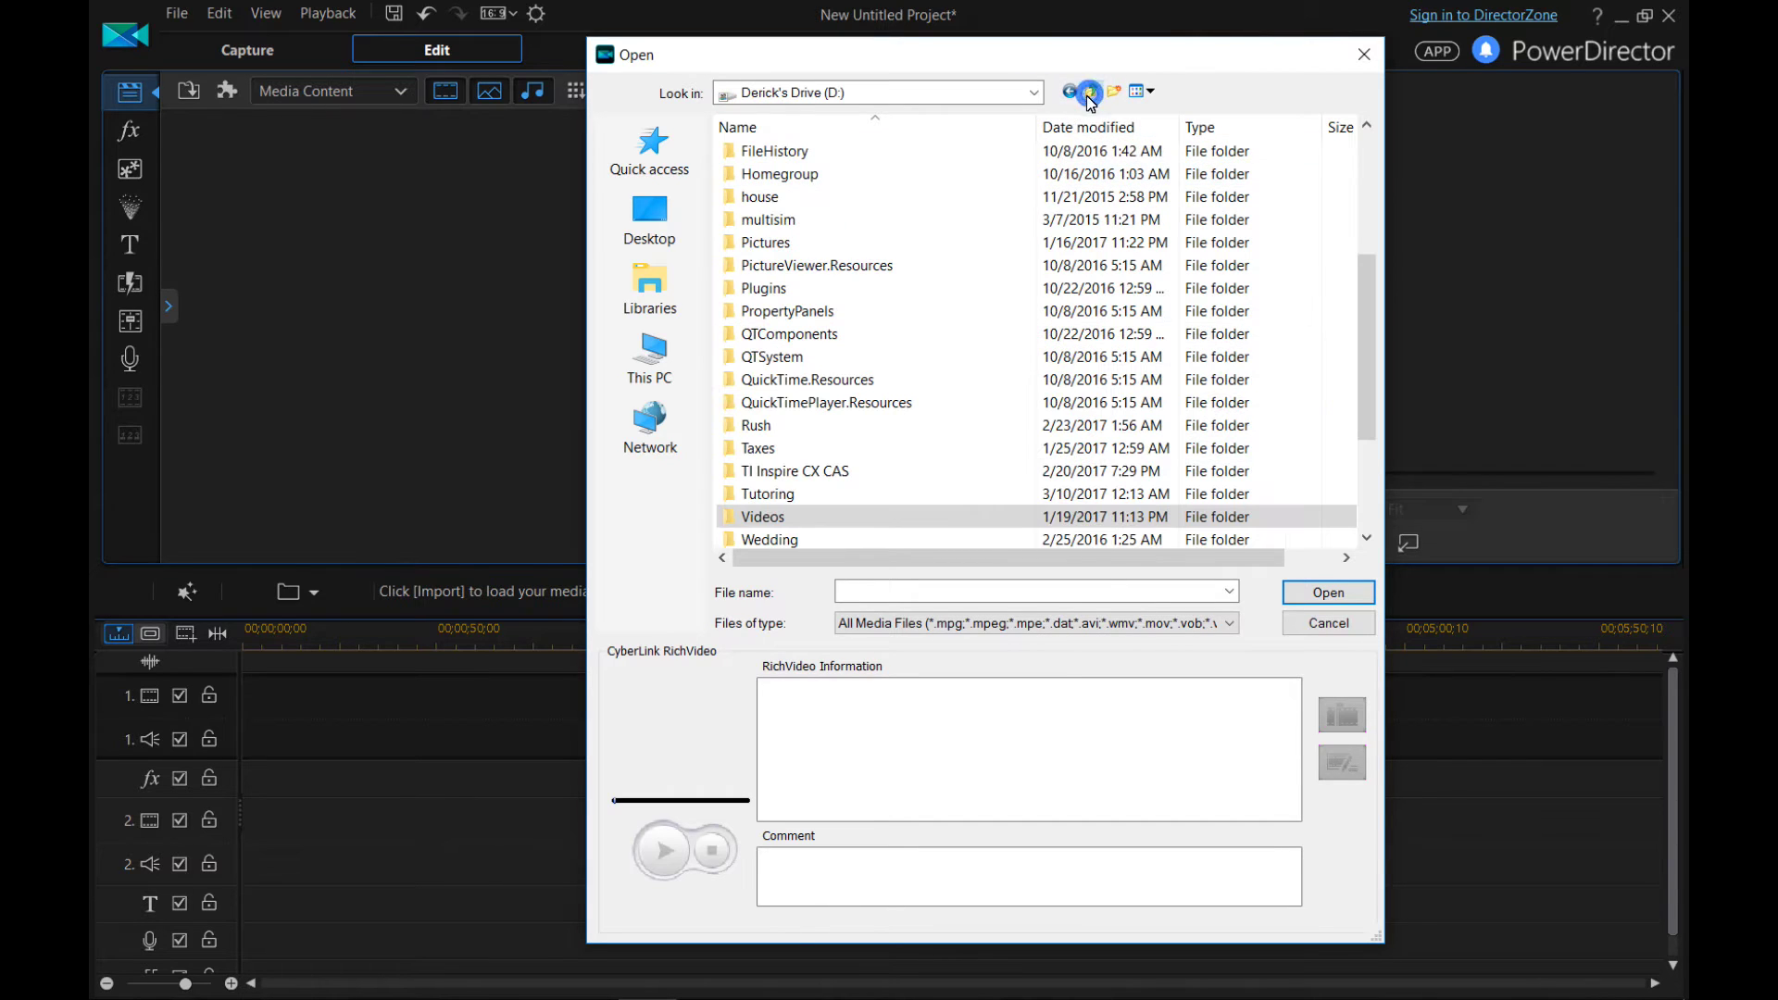
pyautogui.doubleClick(821, 240)
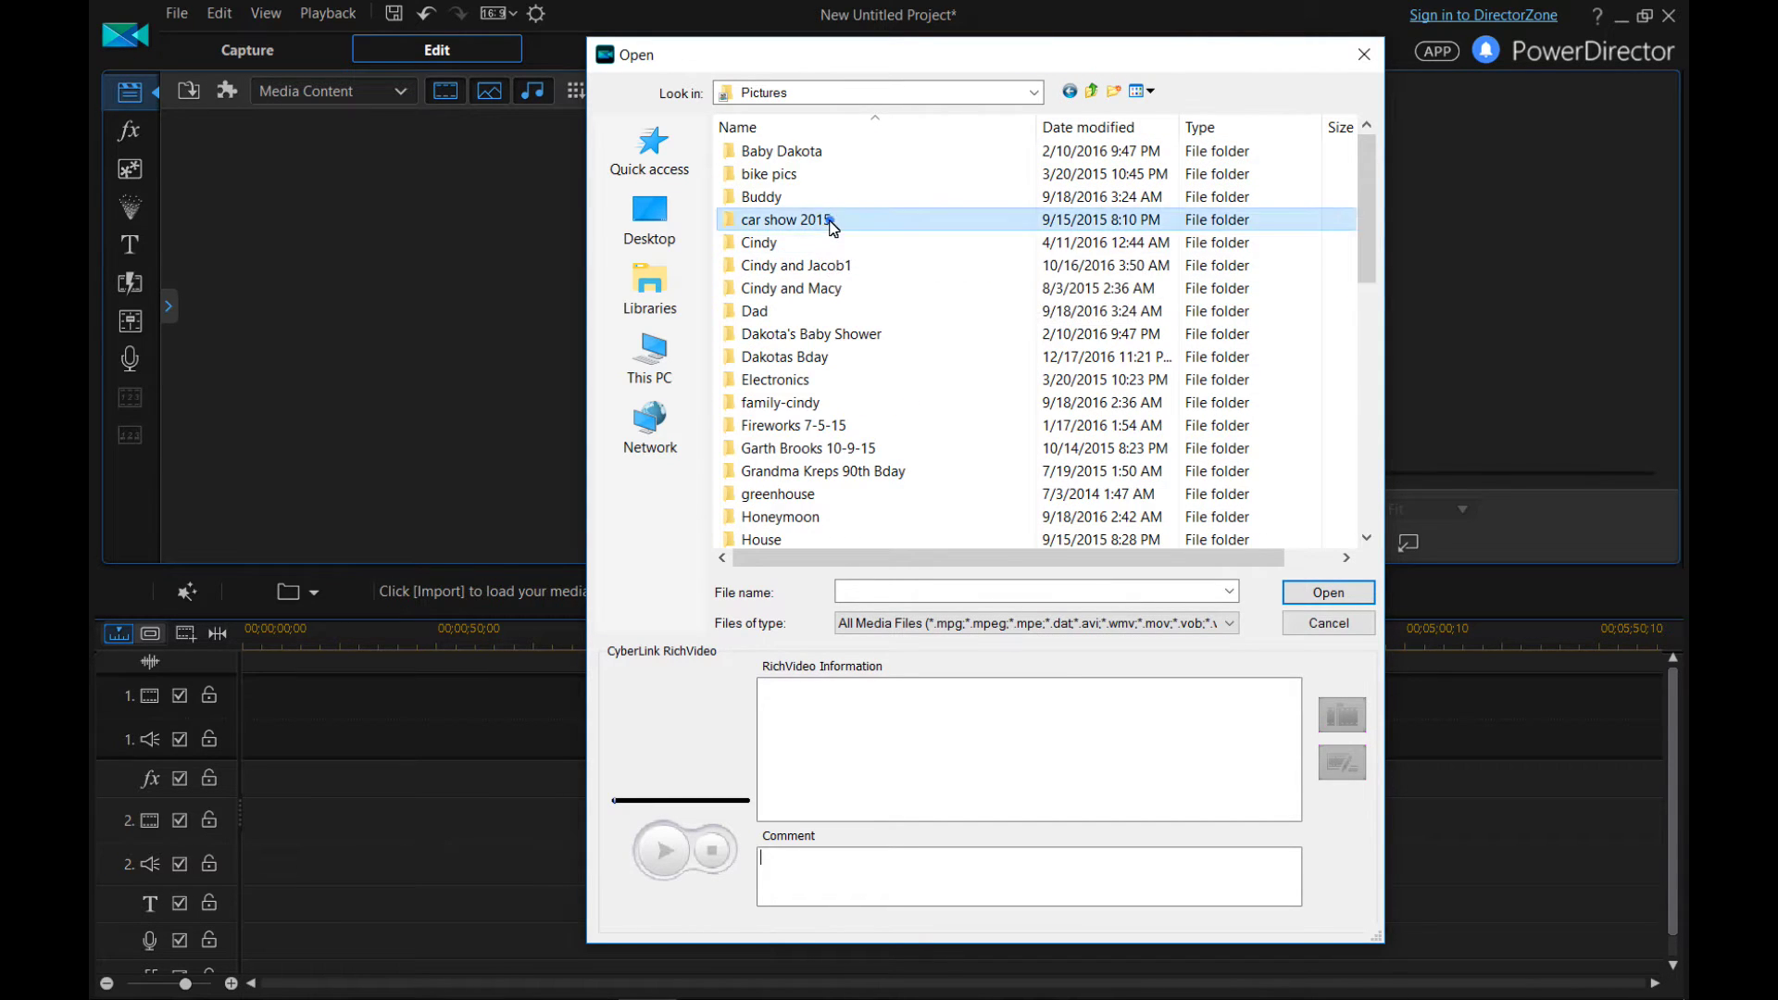
pyautogui.doubleClick(808, 222)
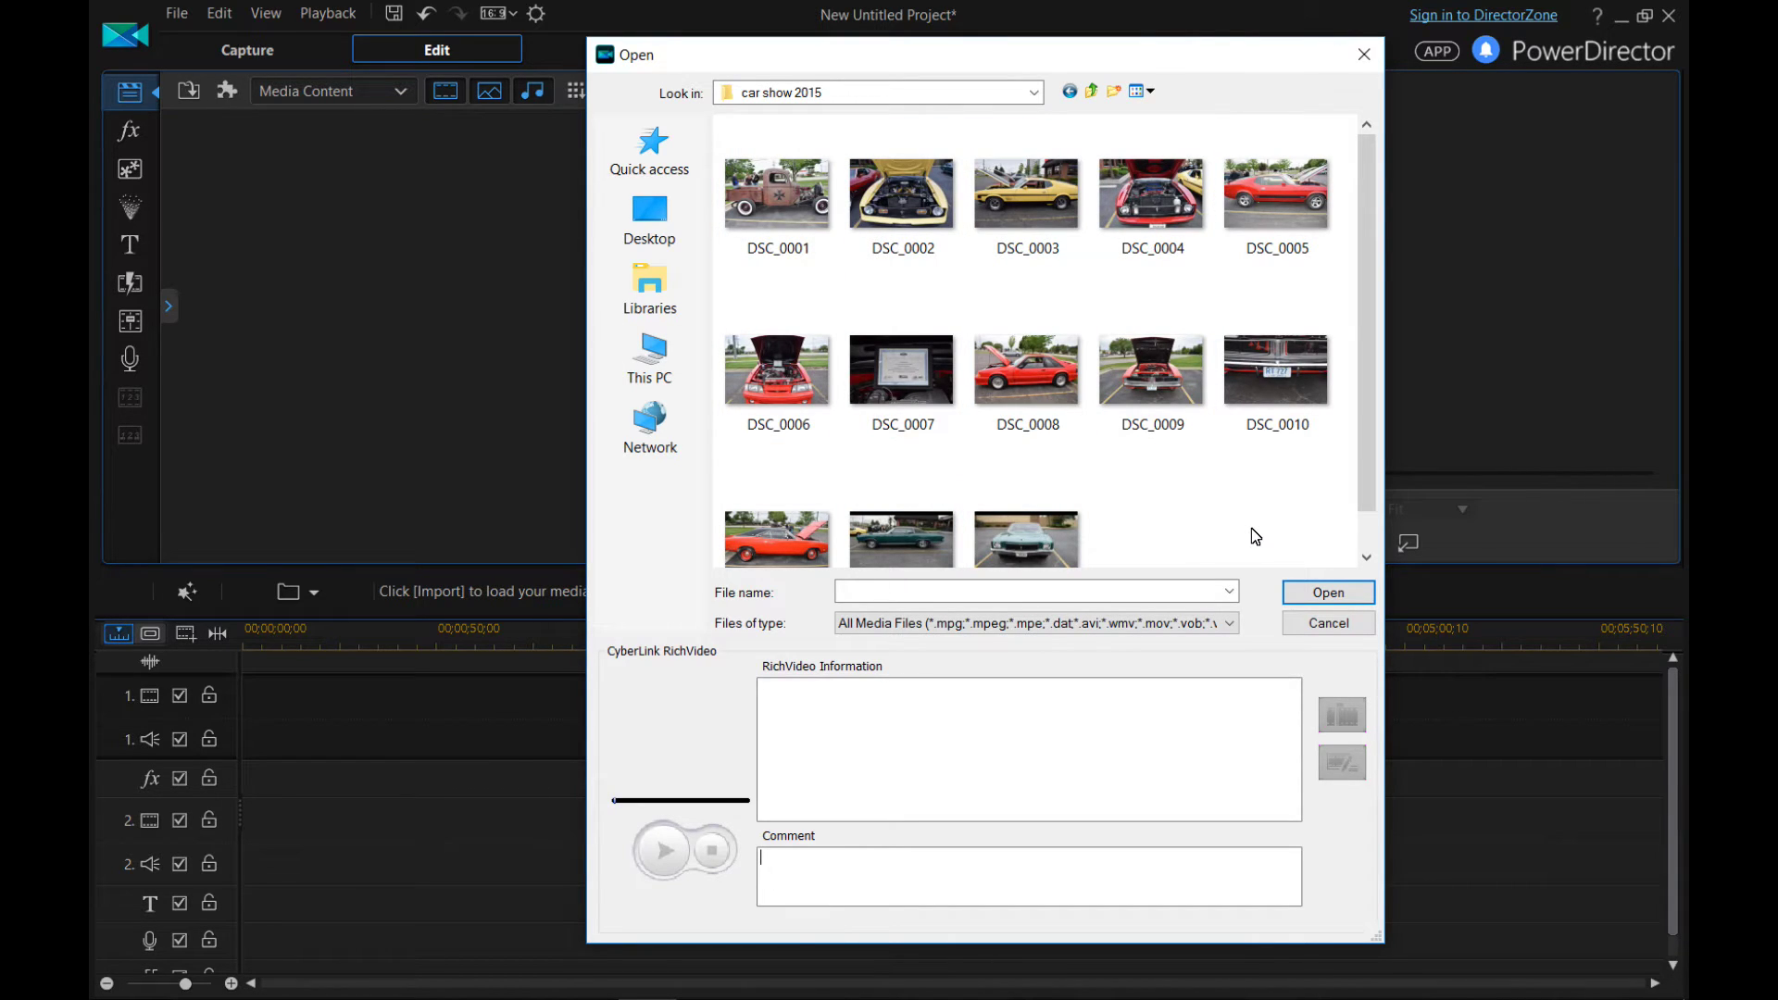
pyautogui.moveTo(1255, 532); pyautogui.dragTo(780, 196)
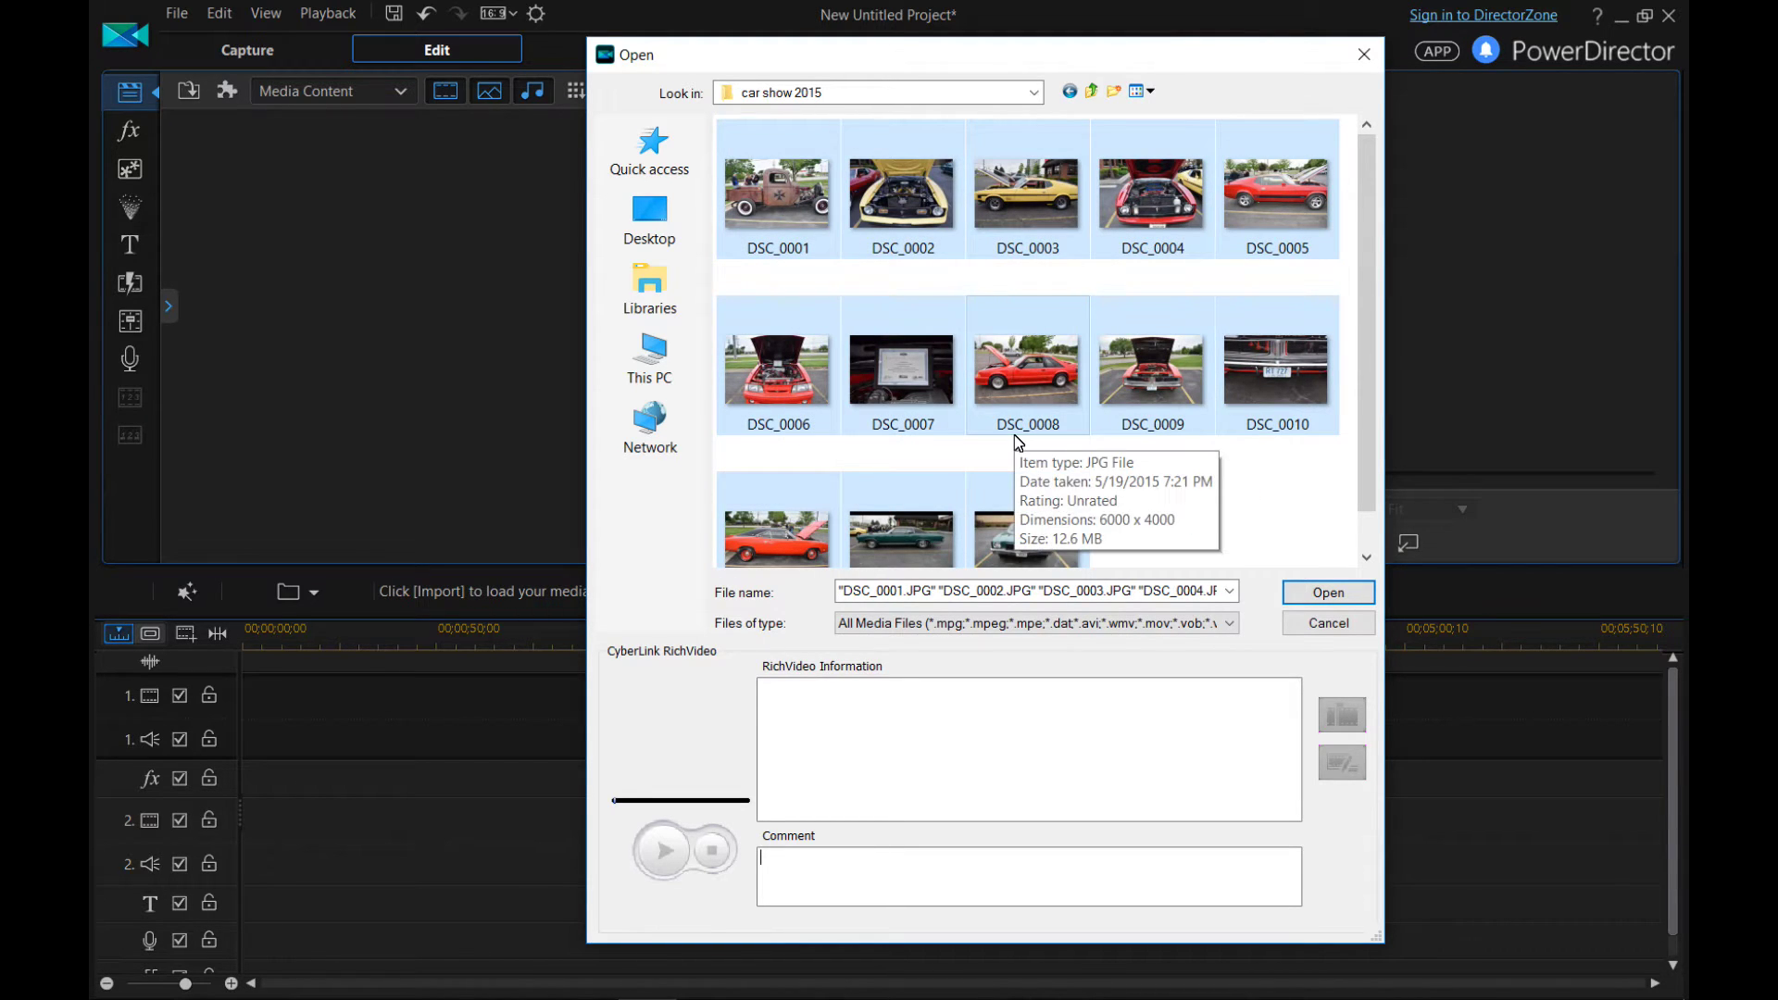
pyautogui.click(1326, 594)
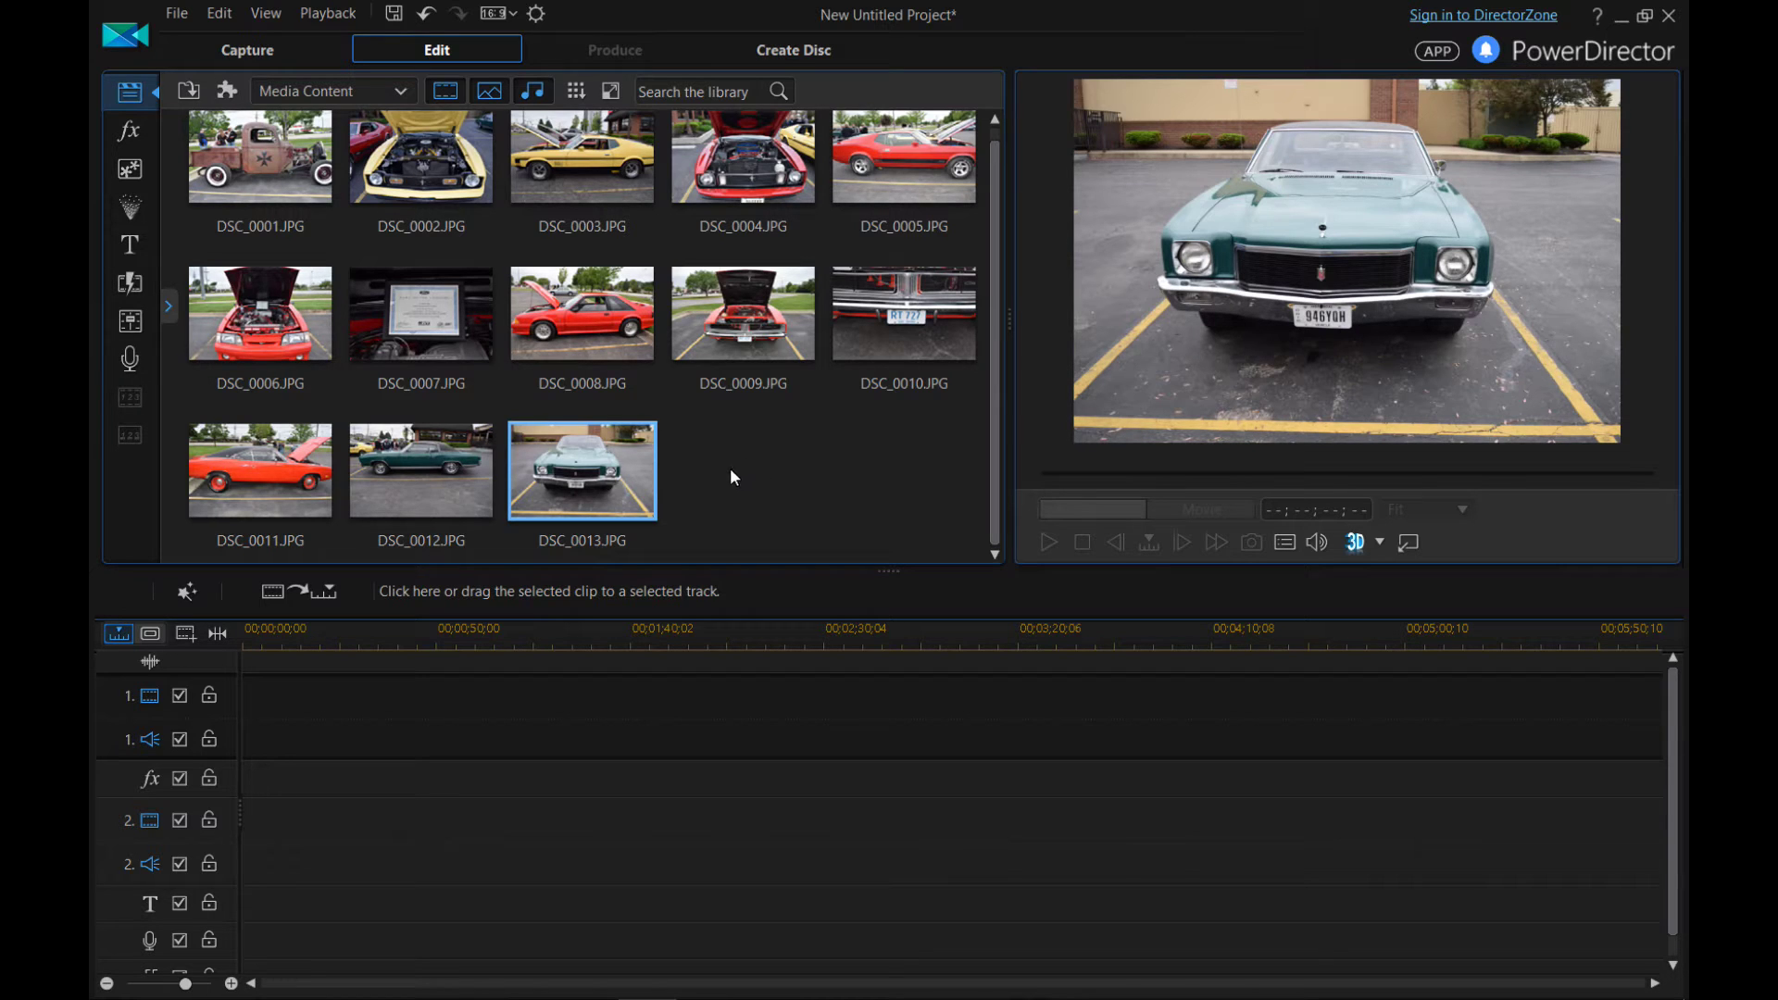
# Place DSC_0001 and then DSC_0002 back to back at the start of video track 1.
pyautogui.click(246, 154)
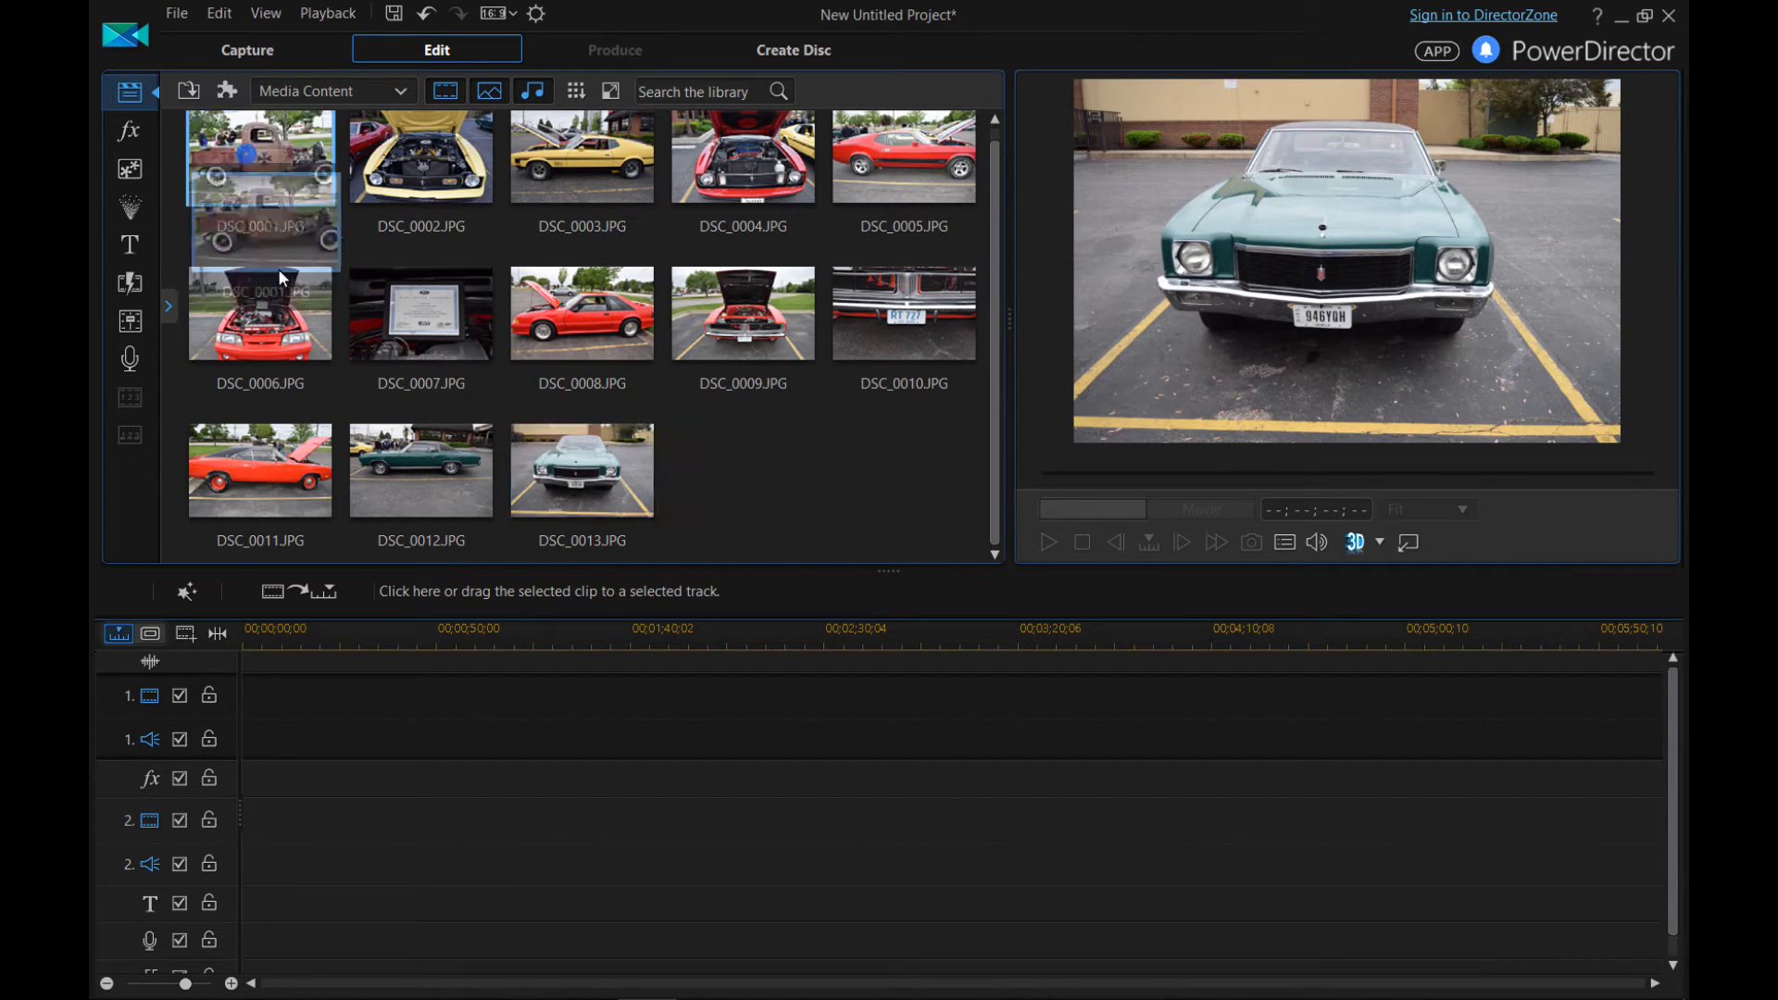
pyautogui.moveTo(395, 731)
pyautogui.mouseDown()
pyautogui.moveTo(463, 722)
pyautogui.moveTo(375, 690)
pyautogui.moveTo(255, 702)
pyautogui.mouseUp()
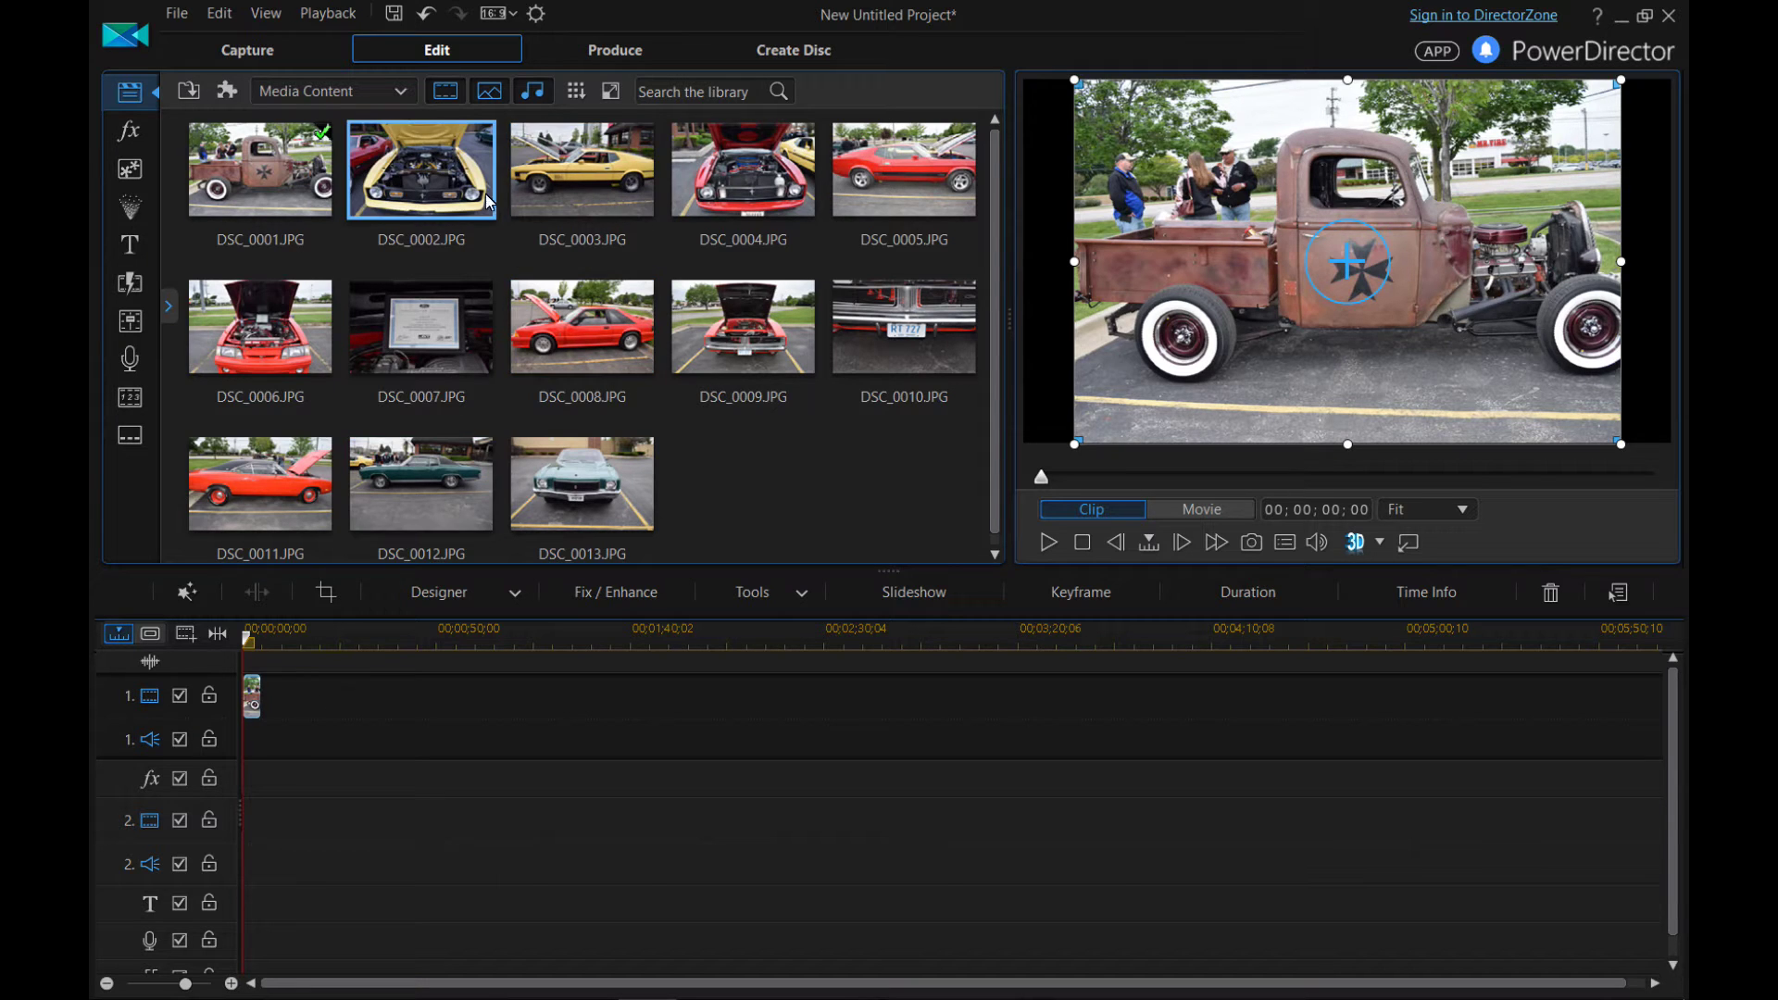
pyautogui.moveTo(445, 164); pyautogui.dragTo(262, 721)
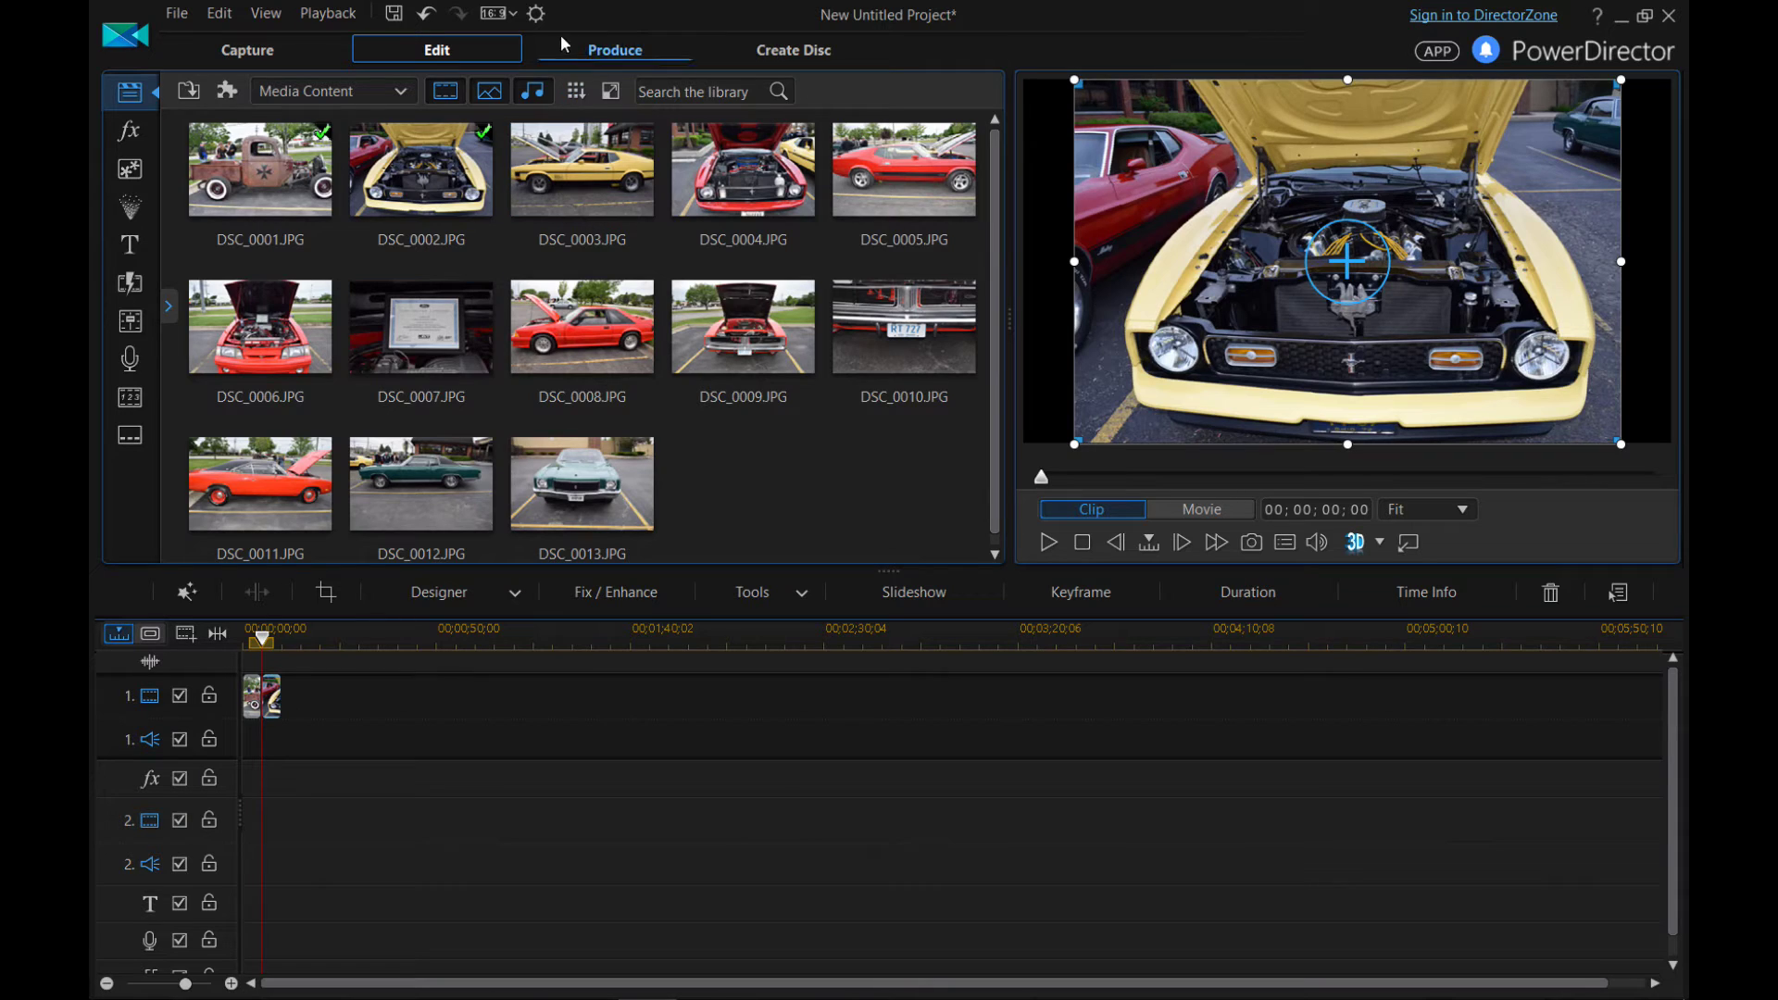
pyautogui.click(538, 15)
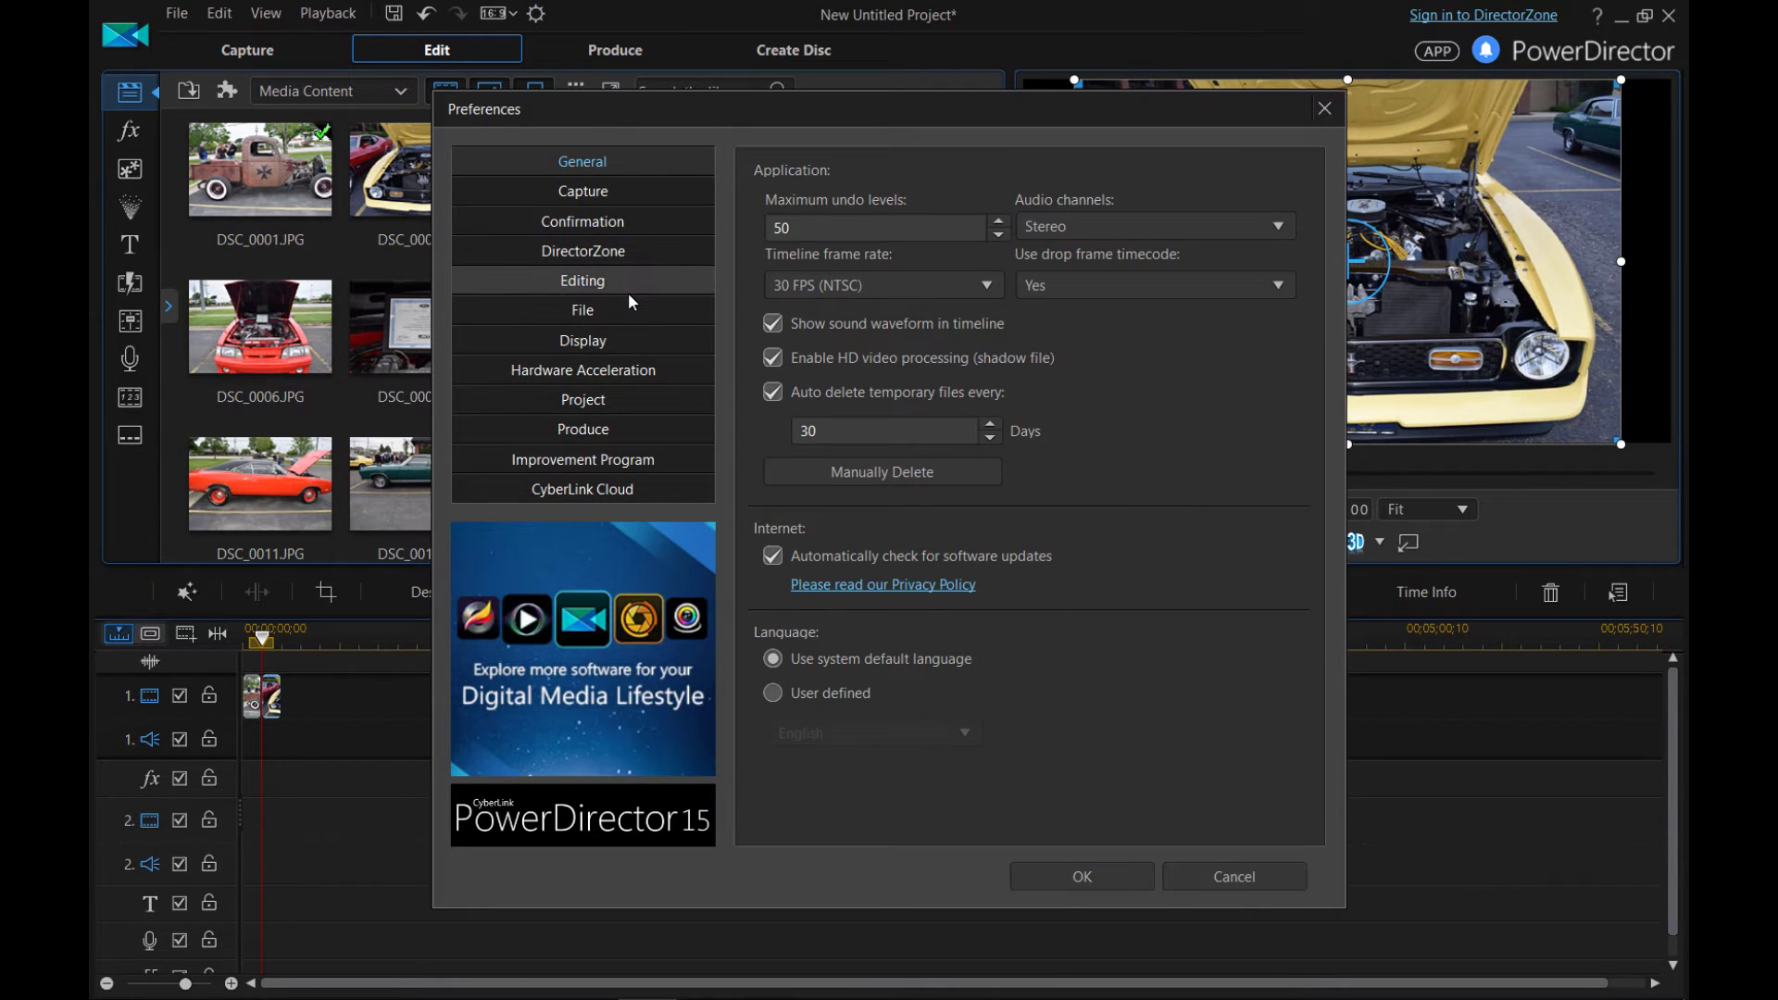
pyautogui.click(615, 342)
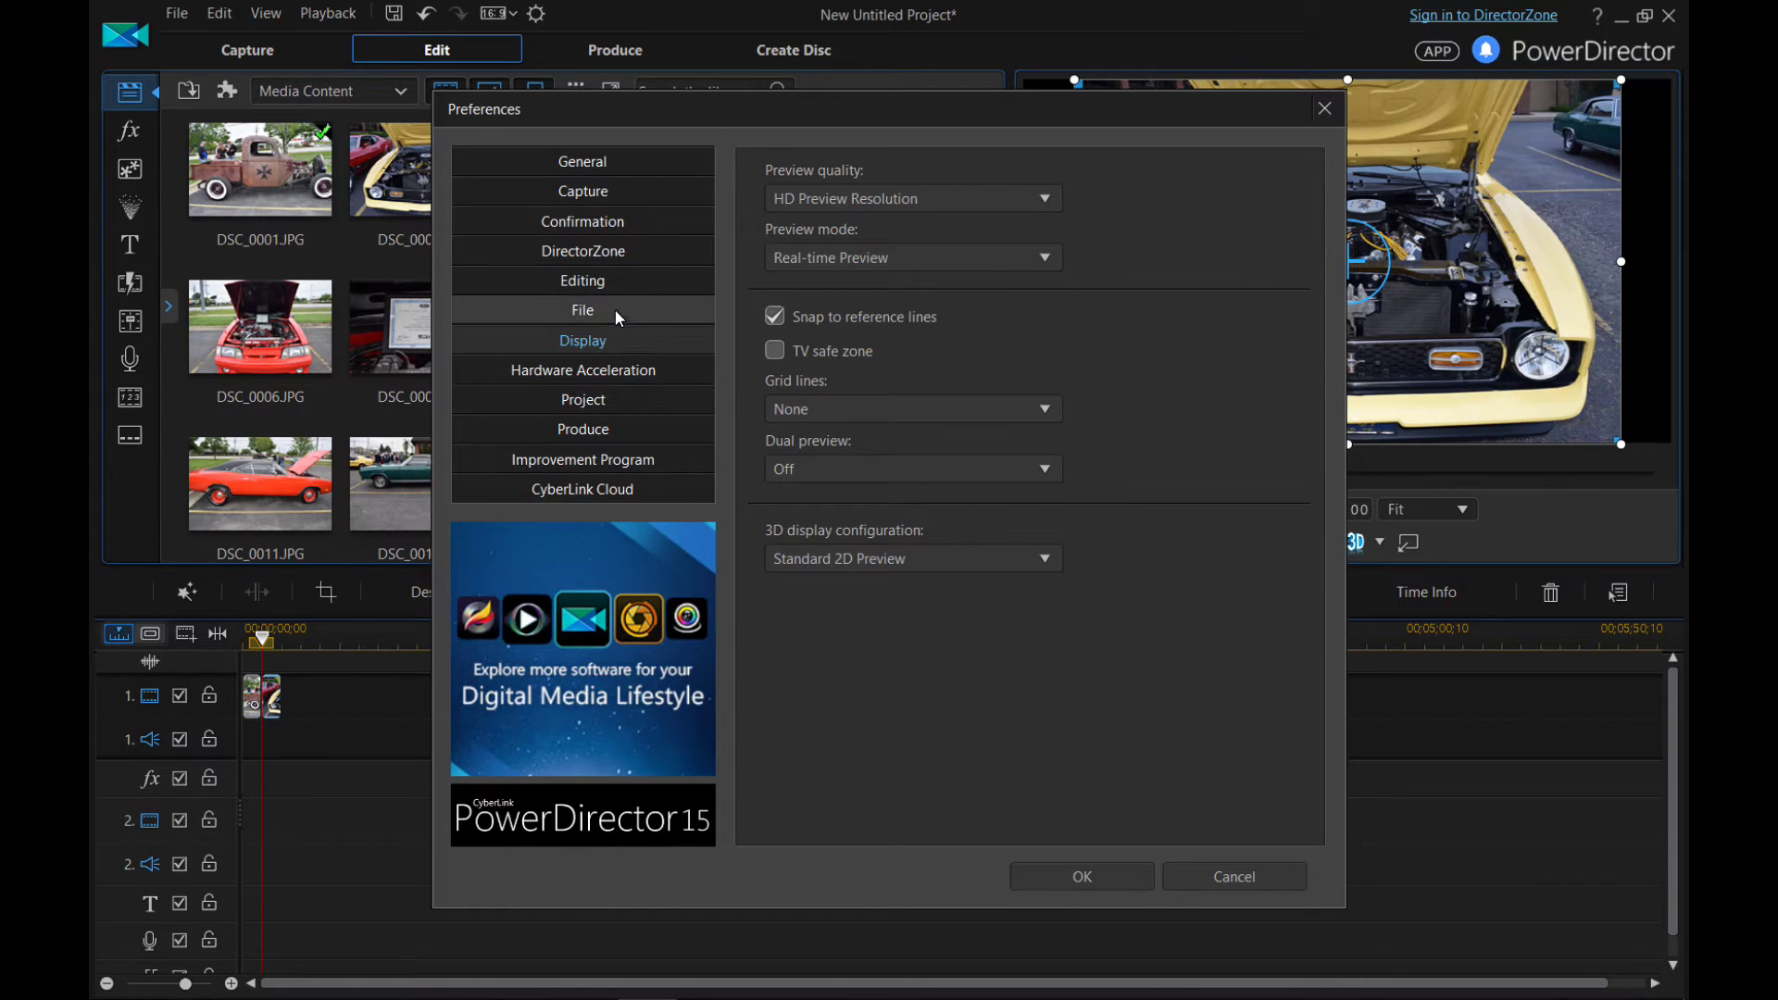
pyautogui.click(607, 282)
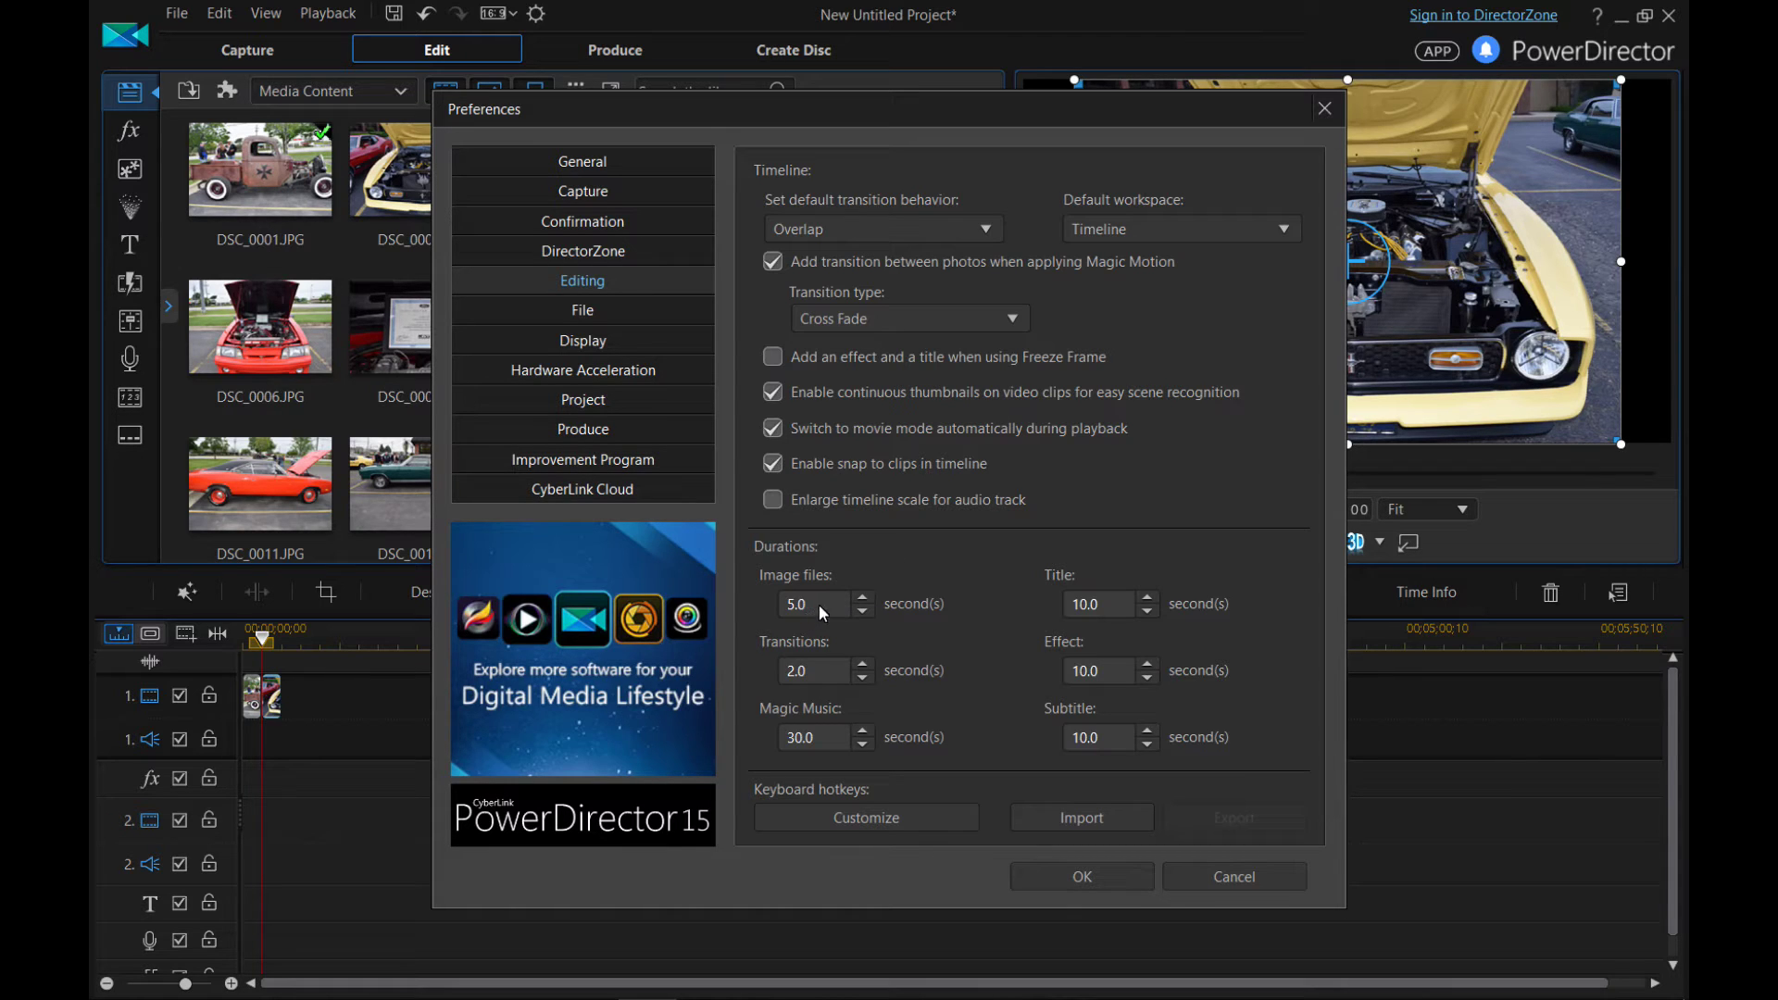
pyautogui.click(1137, 880)
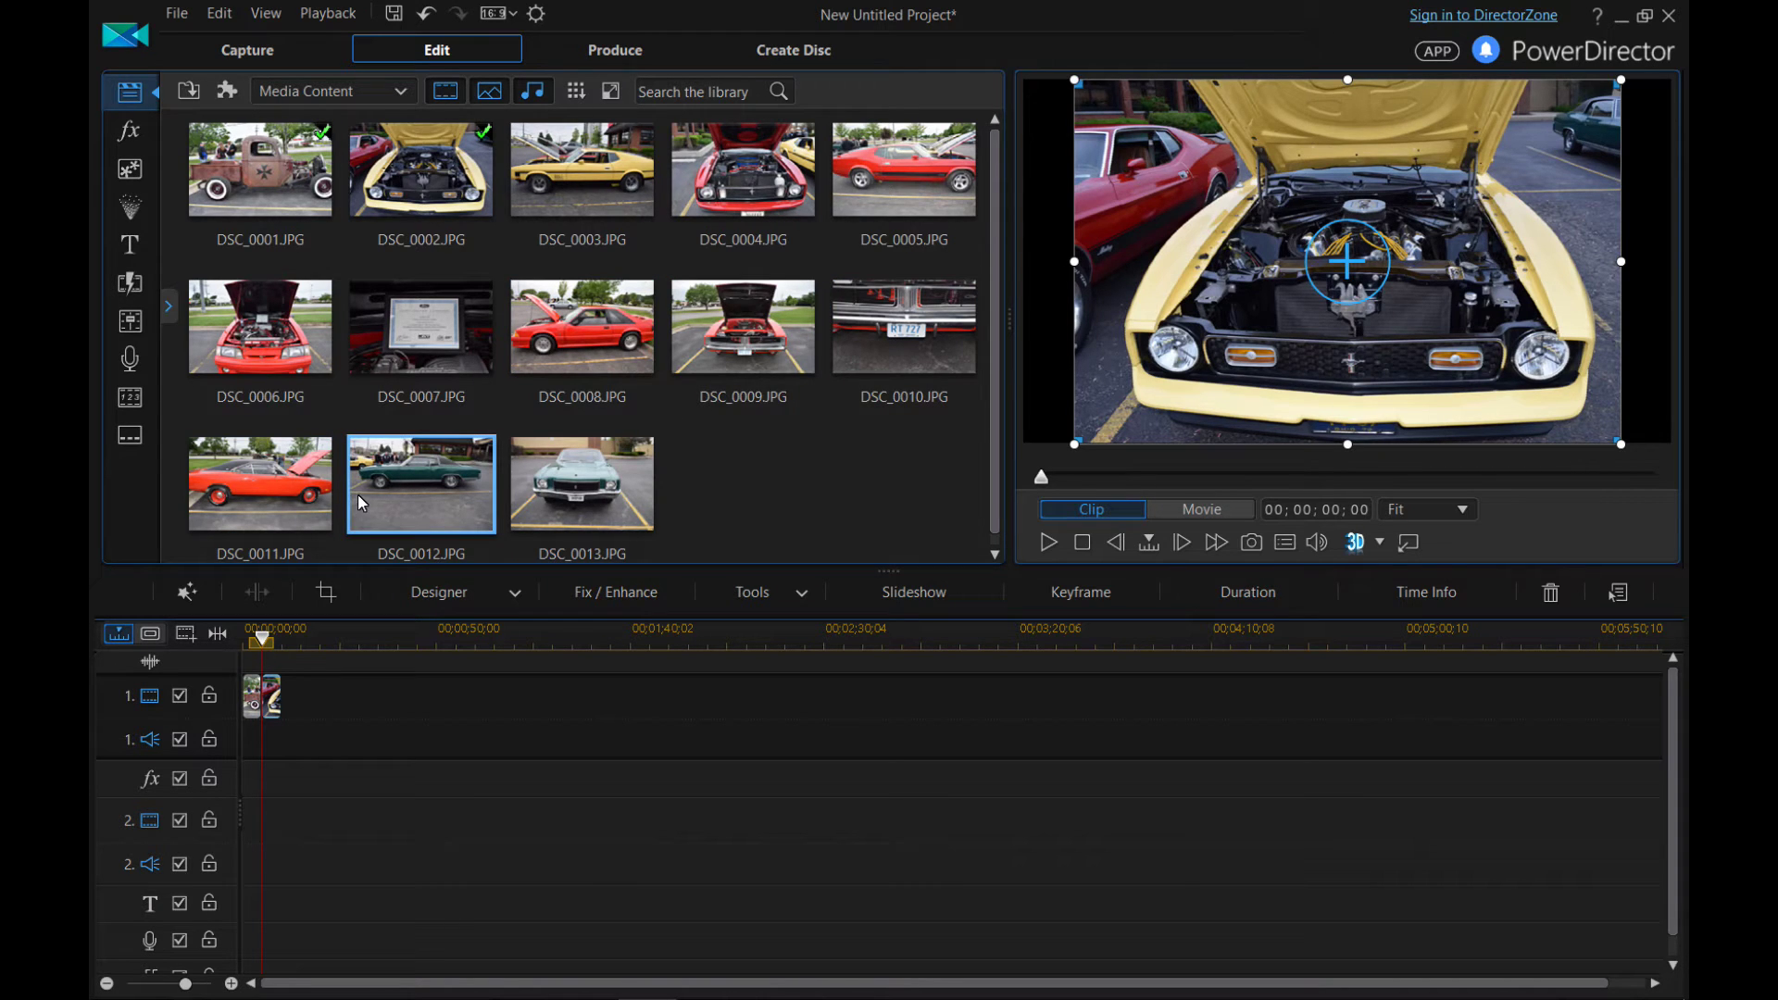
# Take the DSC_0013 thumbnail out of the media library with Remove from Library.
pyautogui.click(537, 491)
pyautogui.rightClick(598, 488)
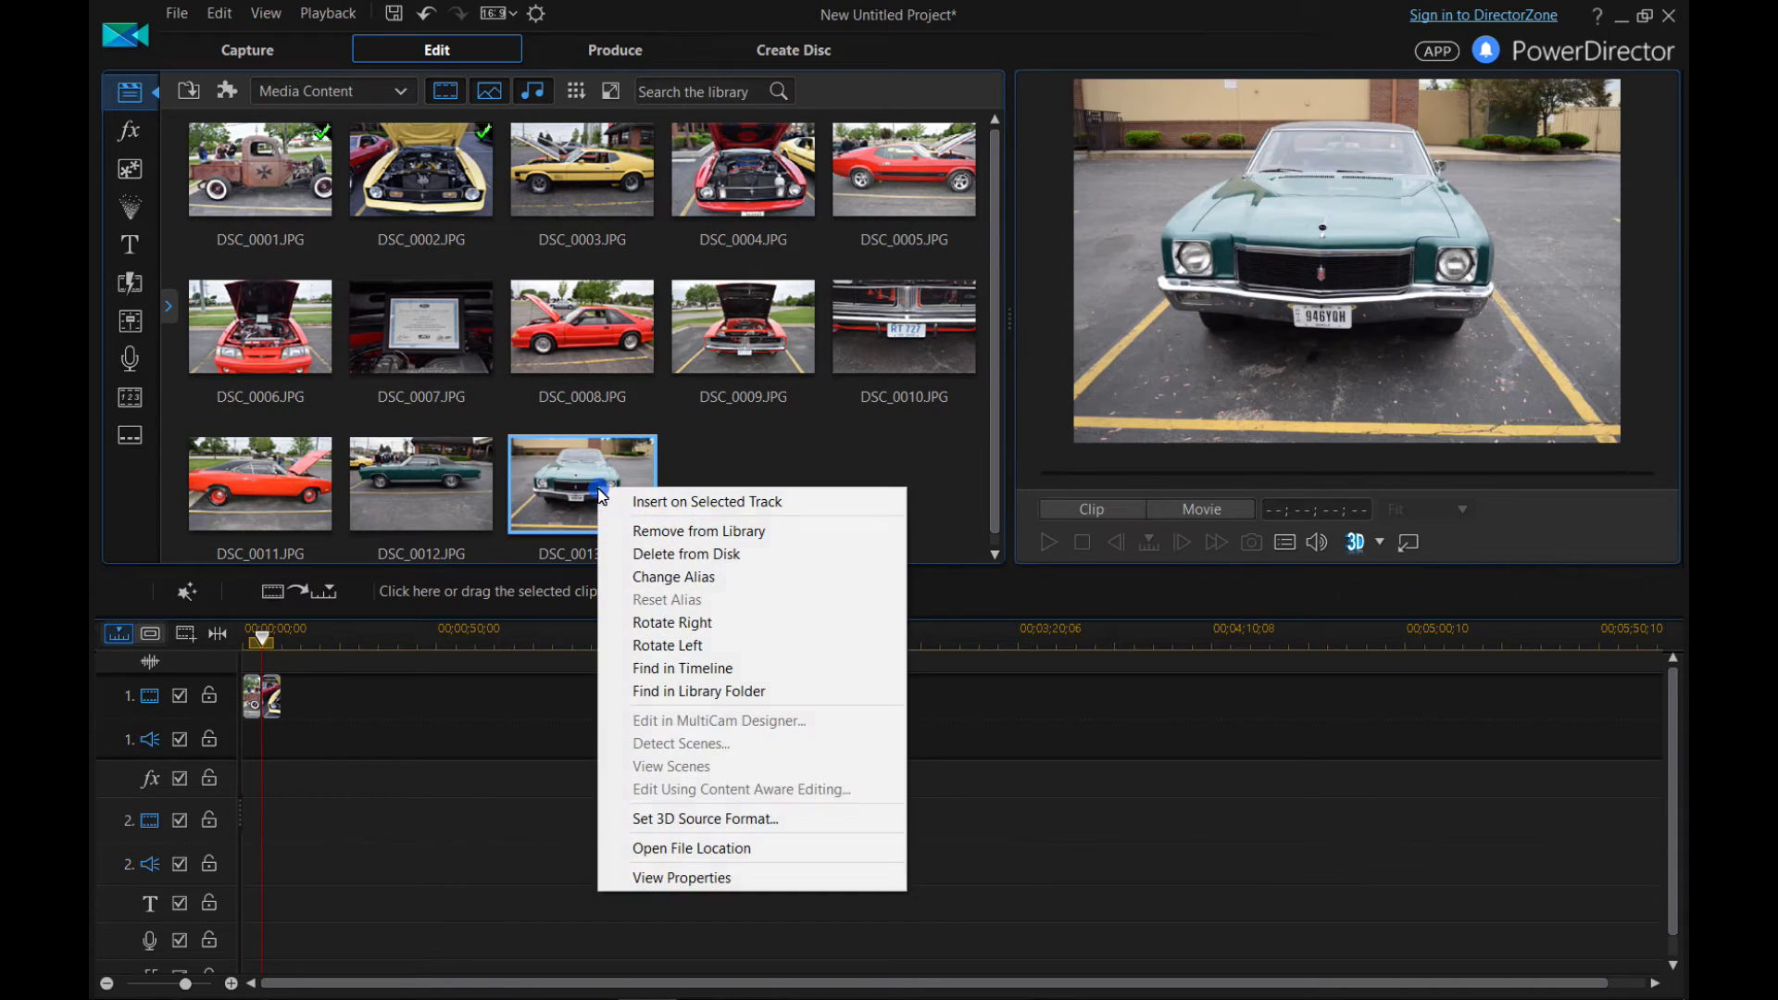
pyautogui.click(722, 531)
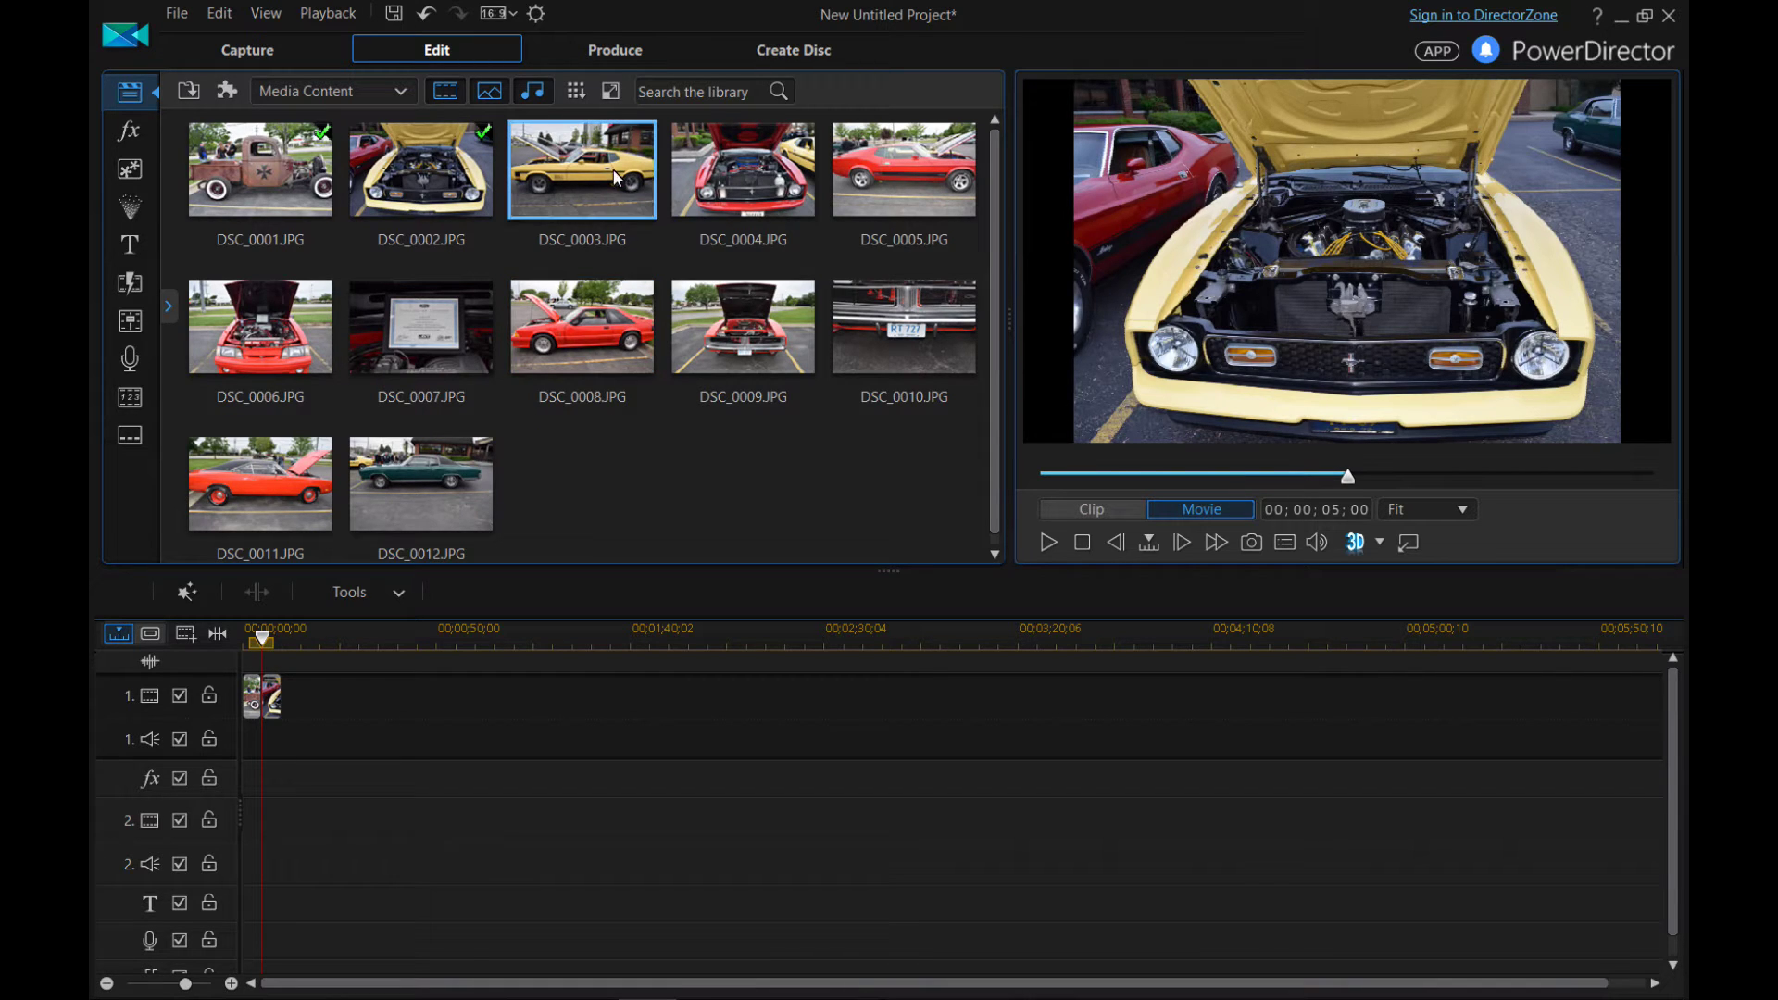
# Append photos DSC_0003 through DSC_0012 in order to the end of video track 1.
pyautogui.moveTo(616, 178)
pyautogui.mouseDown()
pyautogui.moveTo(596, 576)
pyautogui.moveTo(558, 698)
pyautogui.moveTo(288, 731)
pyautogui.mouseUp()
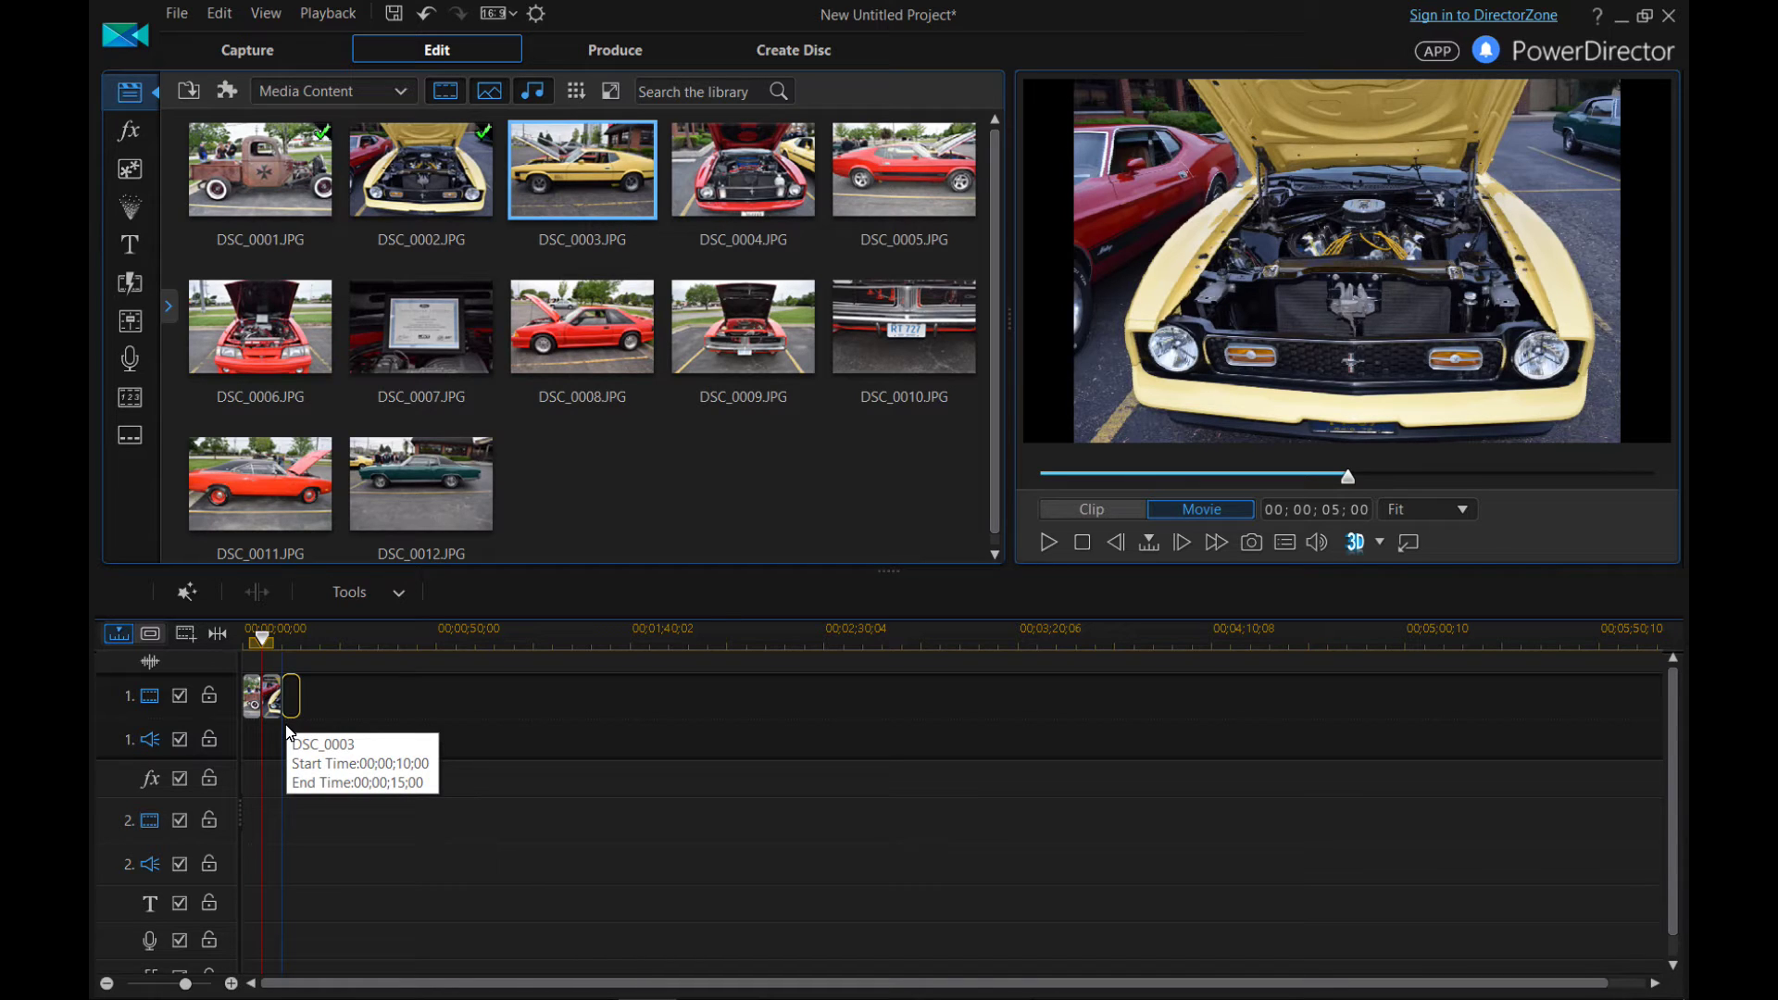
pyautogui.moveTo(288, 732); pyautogui.dragTo(288, 732)
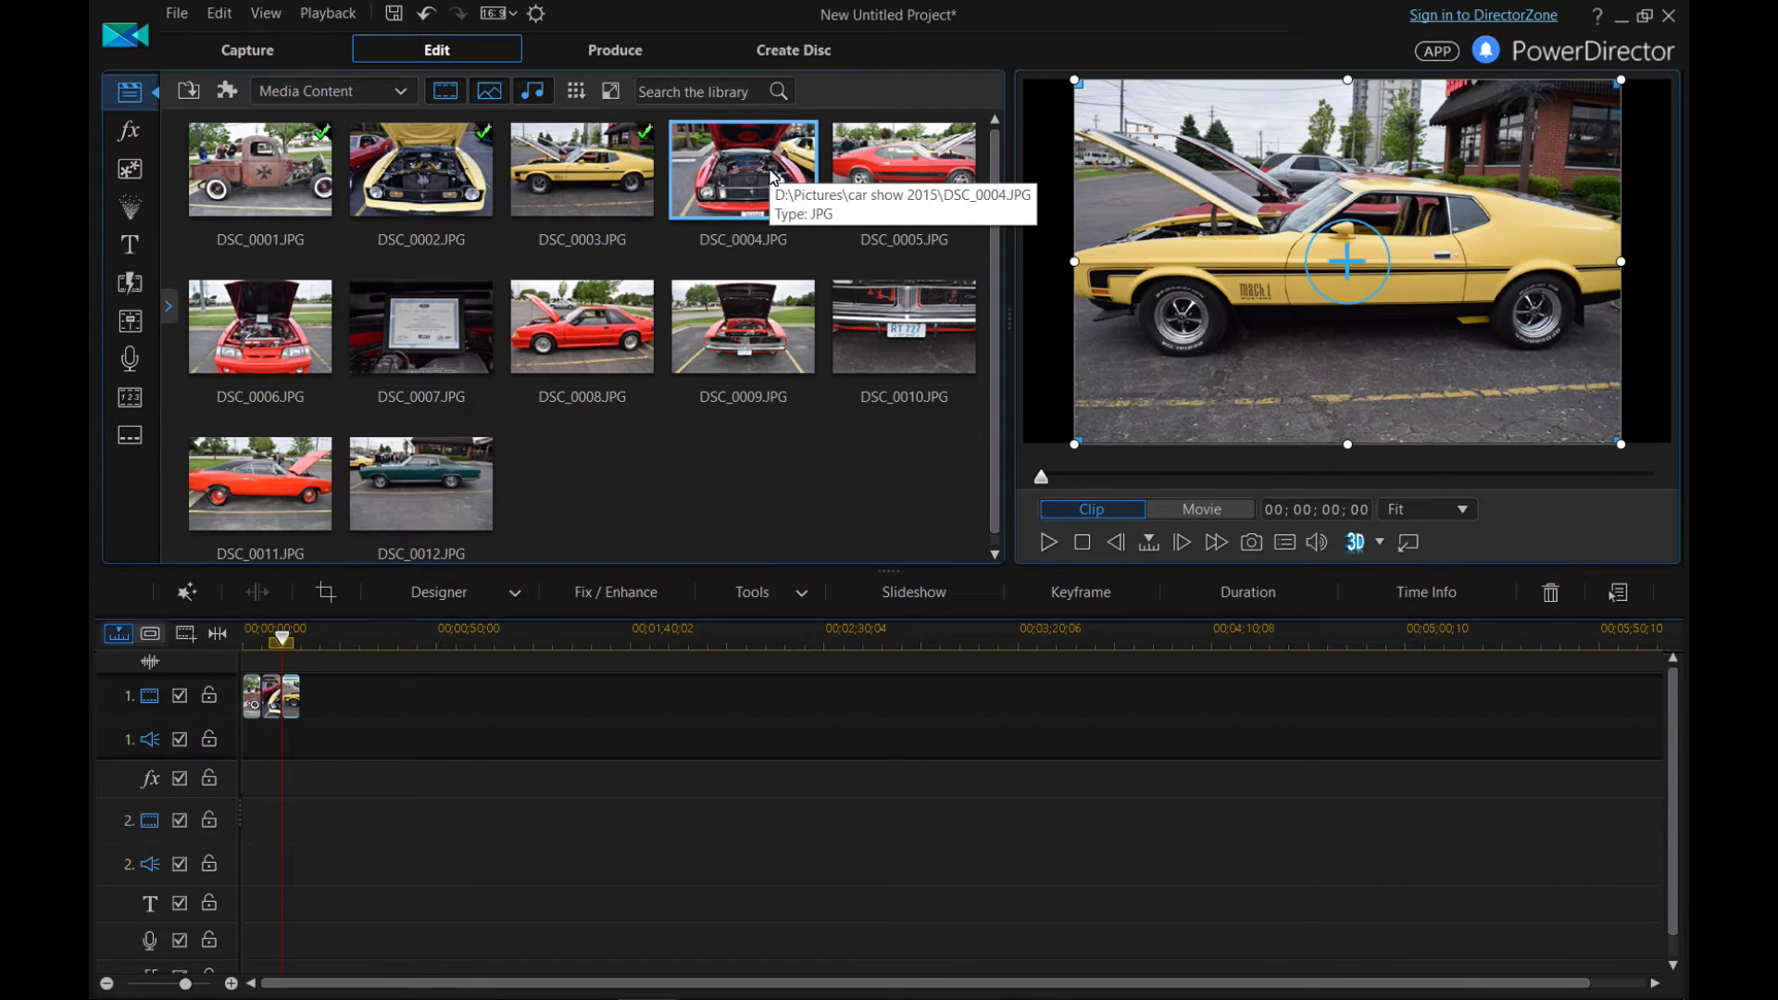
pyautogui.moveTo(773, 176); pyautogui.dragTo(310, 717)
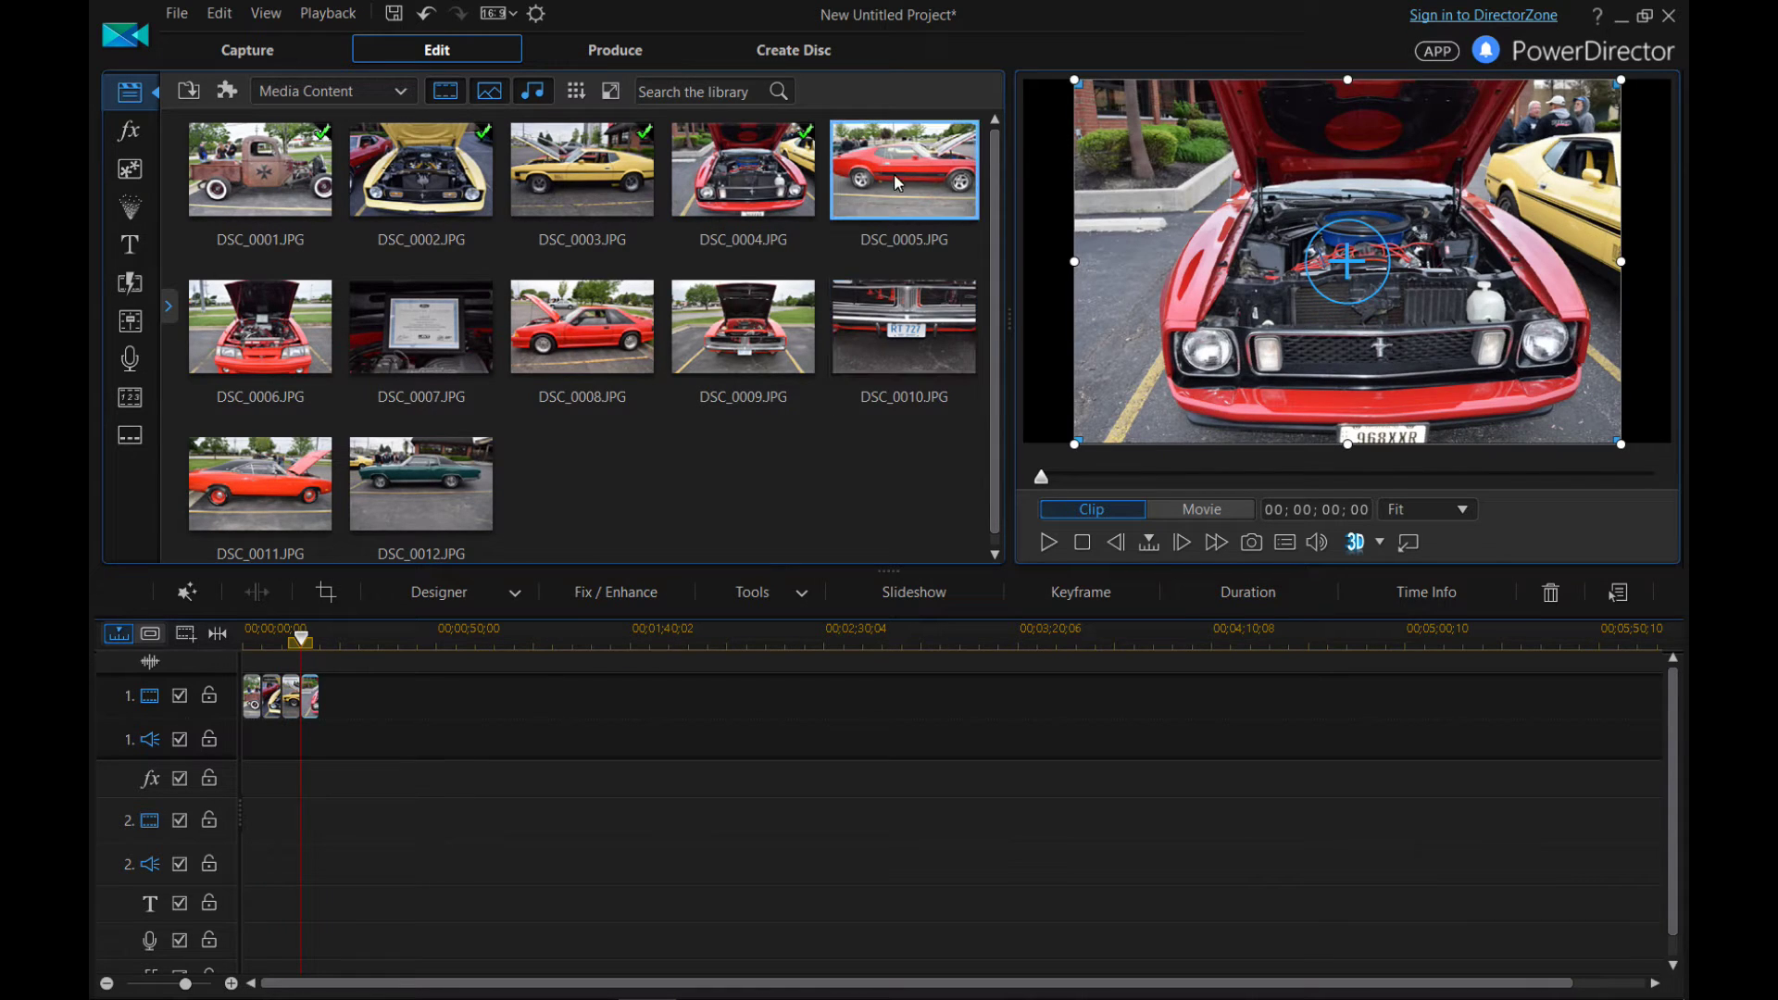
pyautogui.moveTo(895, 170); pyautogui.dragTo(326, 710)
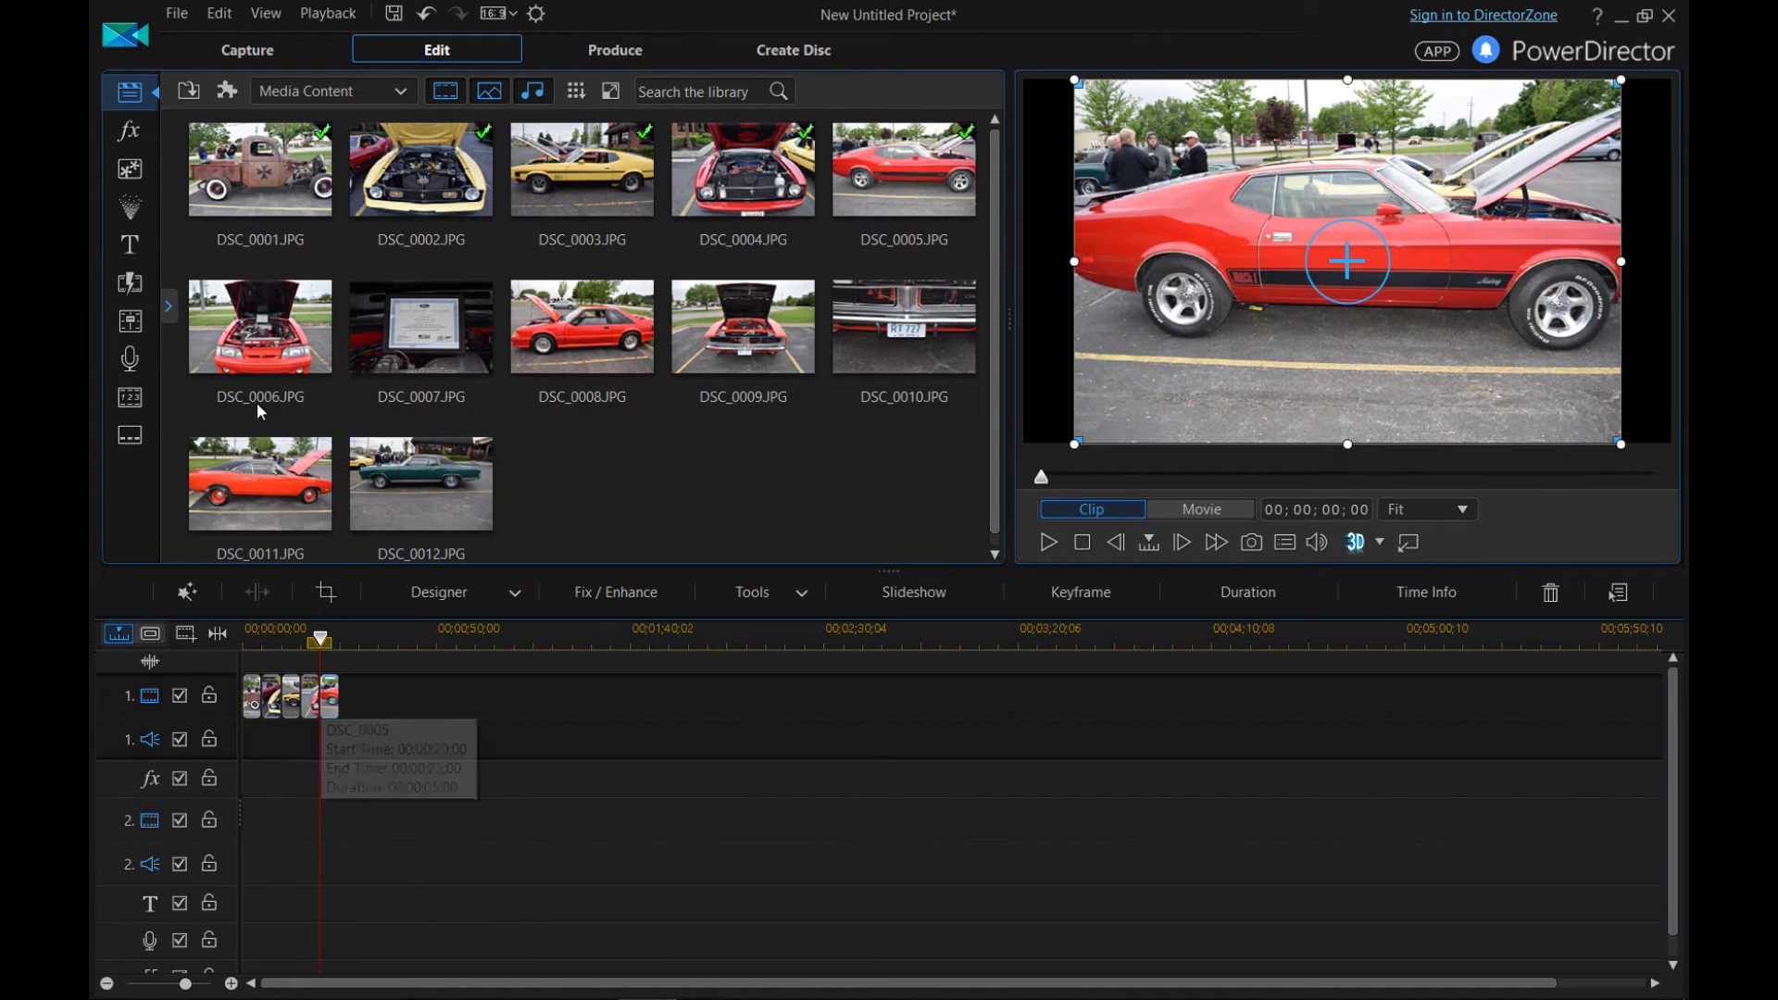
pyautogui.moveTo(258, 350); pyautogui.dragTo(361, 705)
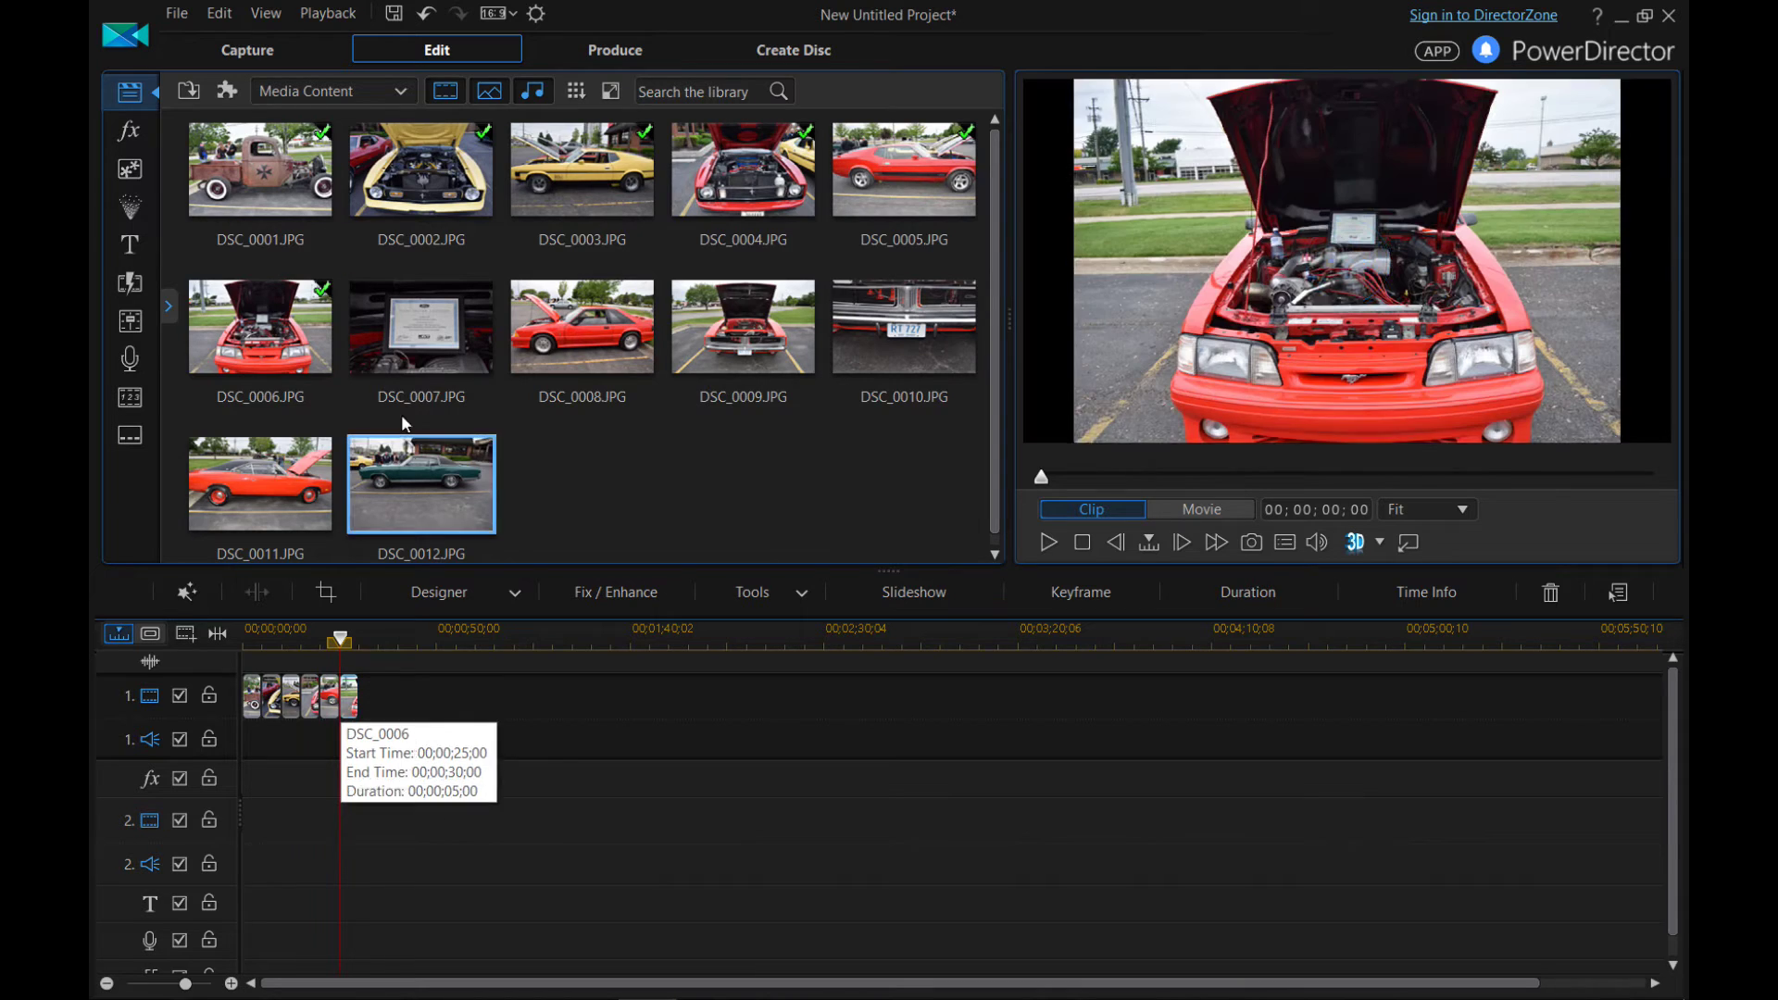
pyautogui.moveTo(409, 333); pyautogui.dragTo(361, 717)
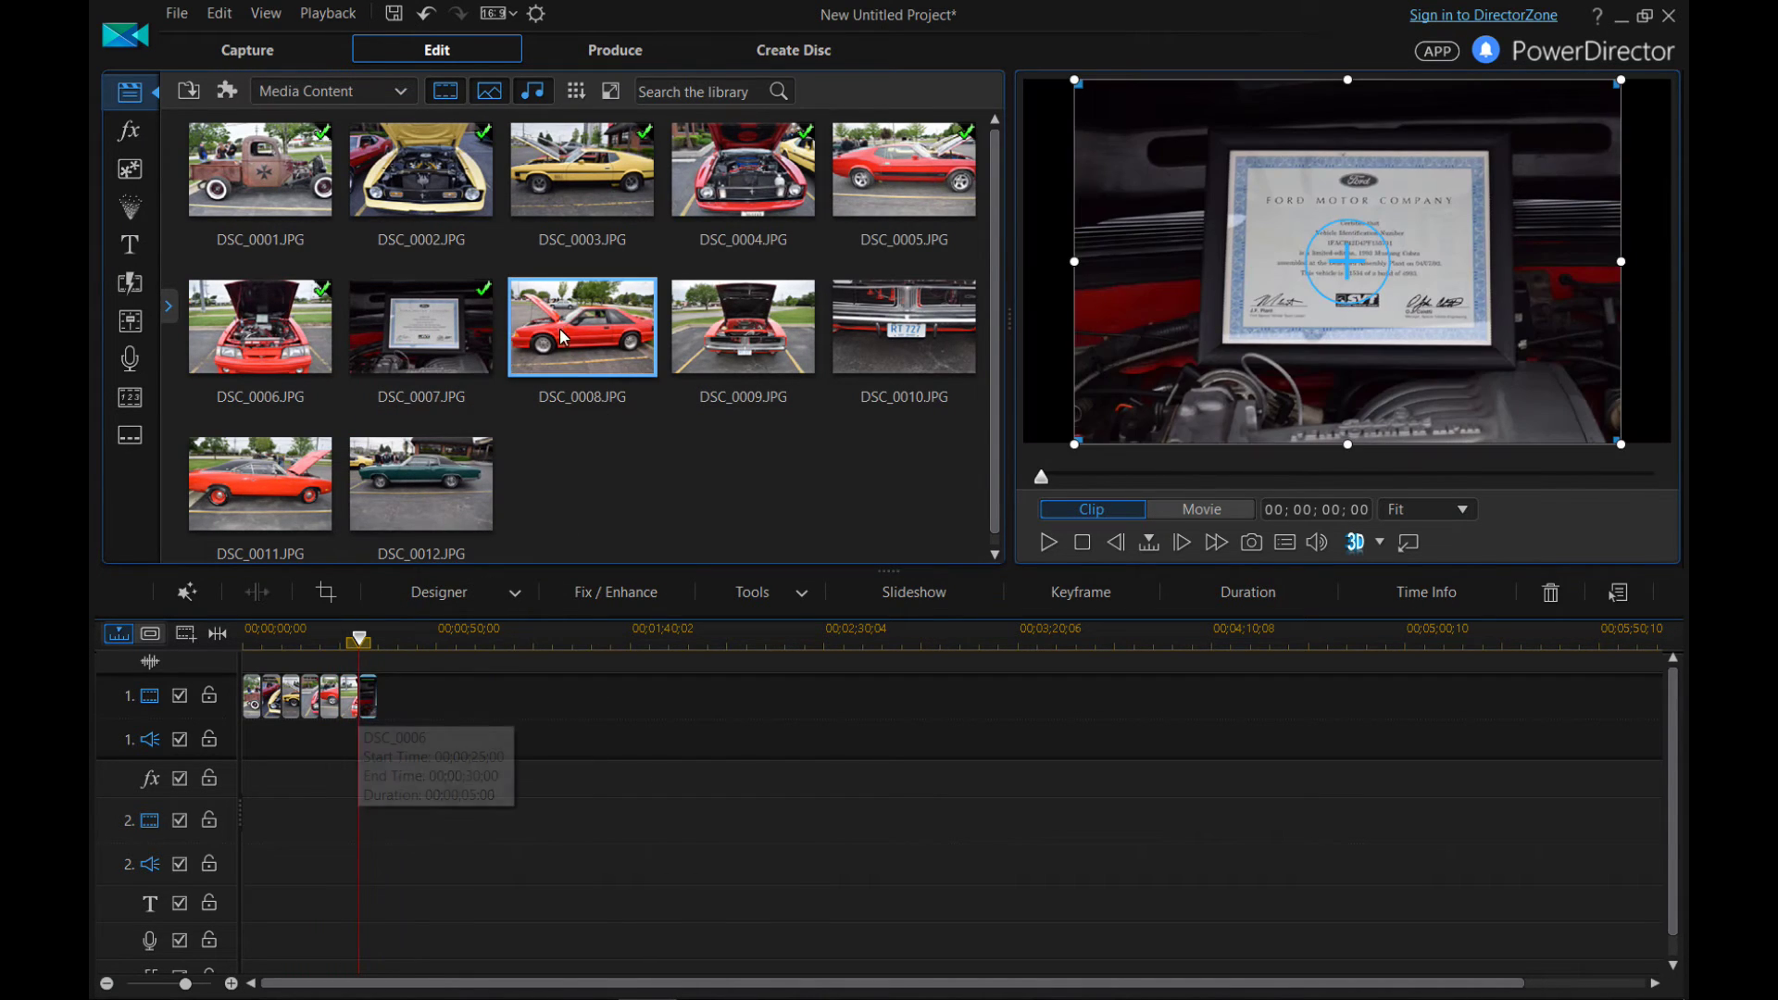
pyautogui.moveTo(574, 342); pyautogui.dragTo(387, 711)
pyautogui.moveTo(736, 350); pyautogui.dragTo(398, 708)
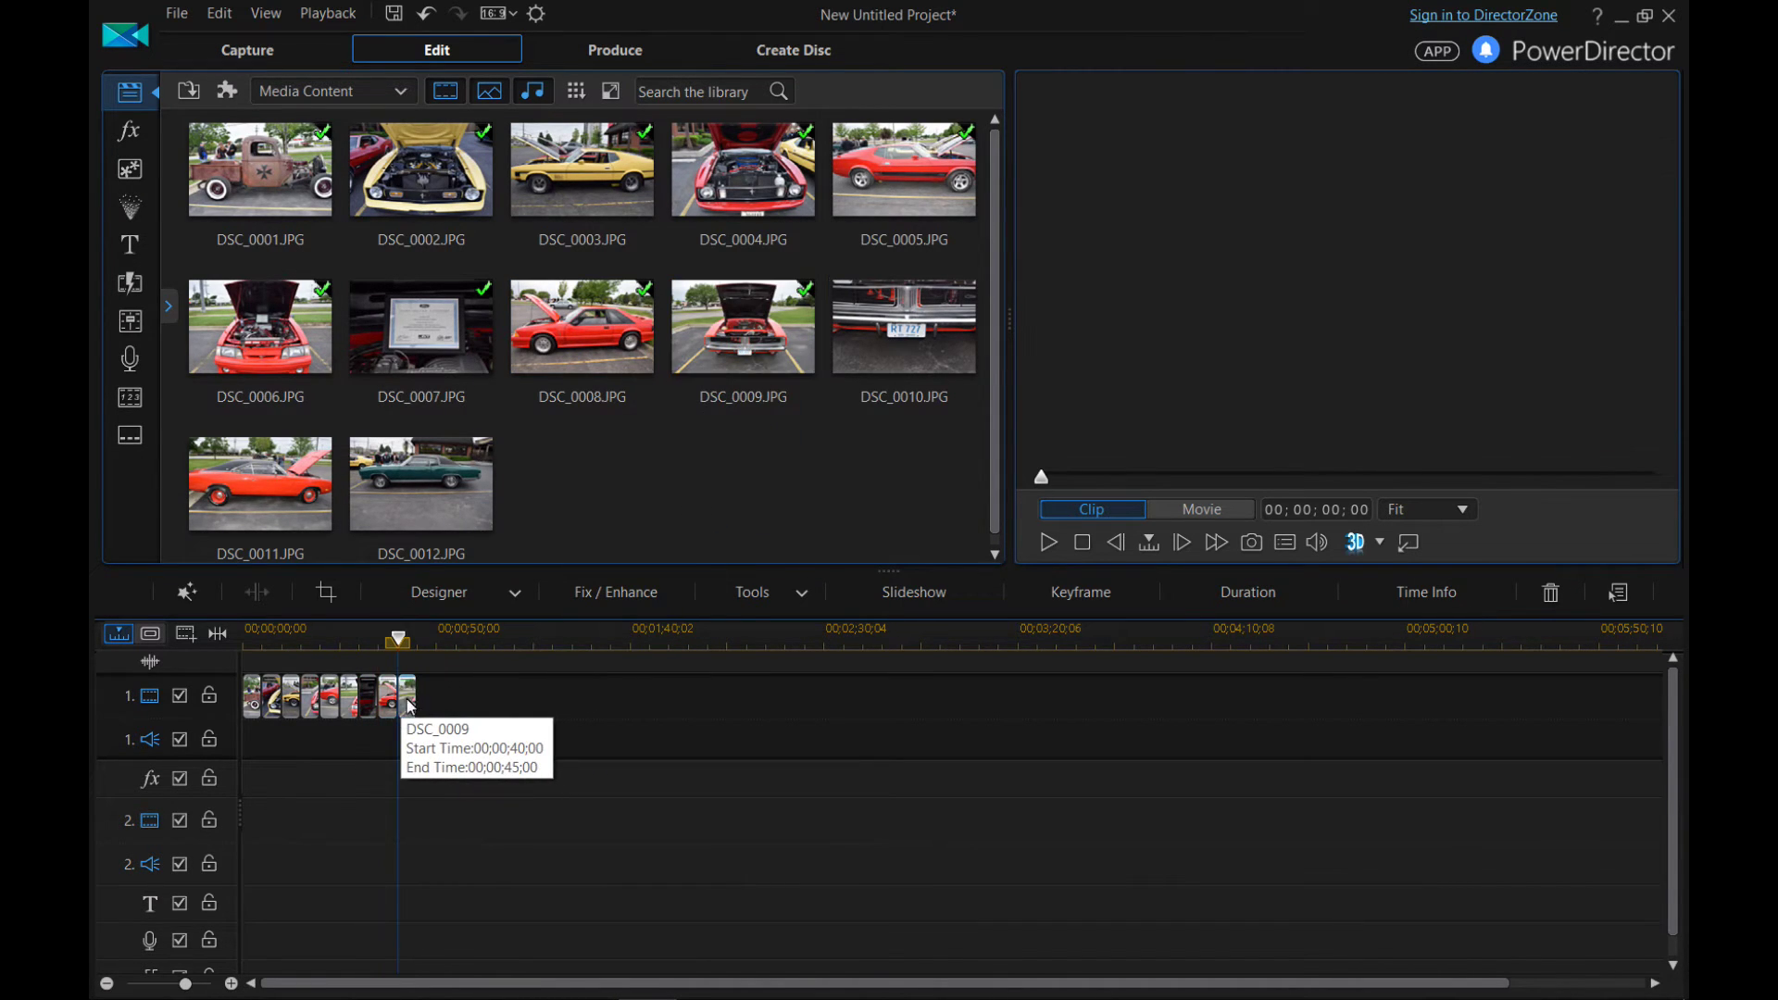
pyautogui.click(884, 343)
pyautogui.moveTo(884, 342); pyautogui.dragTo(424, 718)
pyautogui.moveTo(291, 504); pyautogui.dragTo(442, 701)
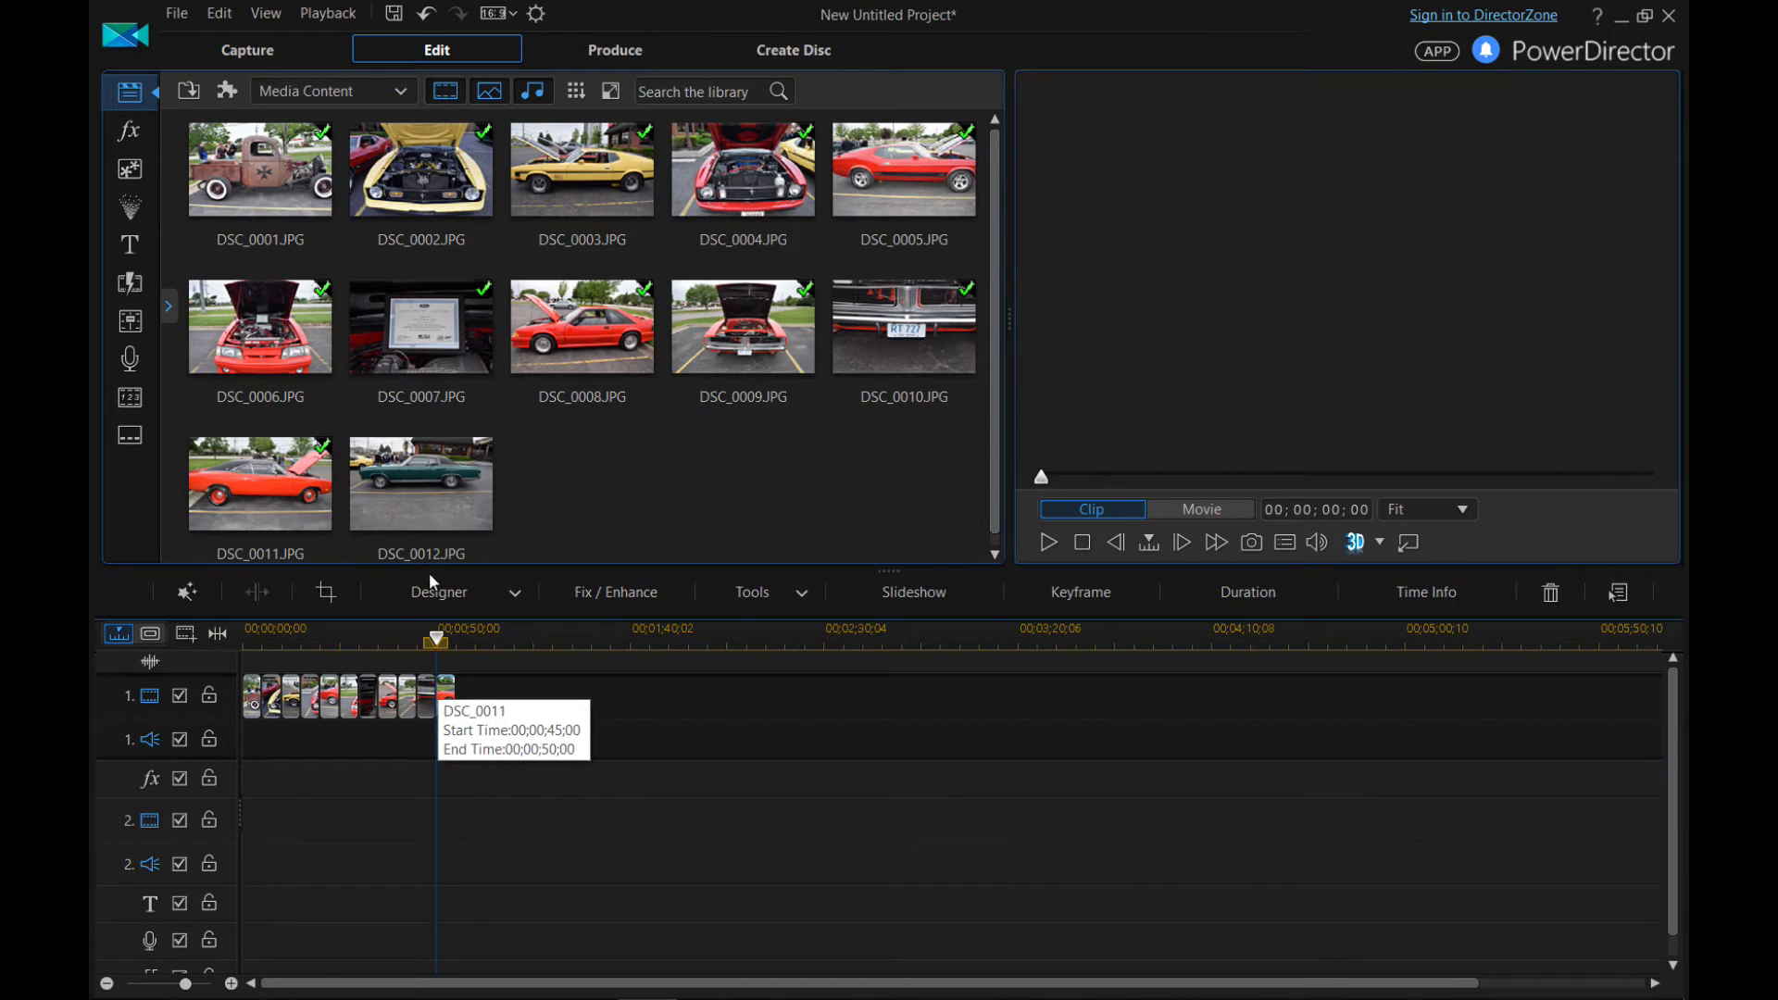
pyautogui.moveTo(417, 503); pyautogui.dragTo(464, 711)
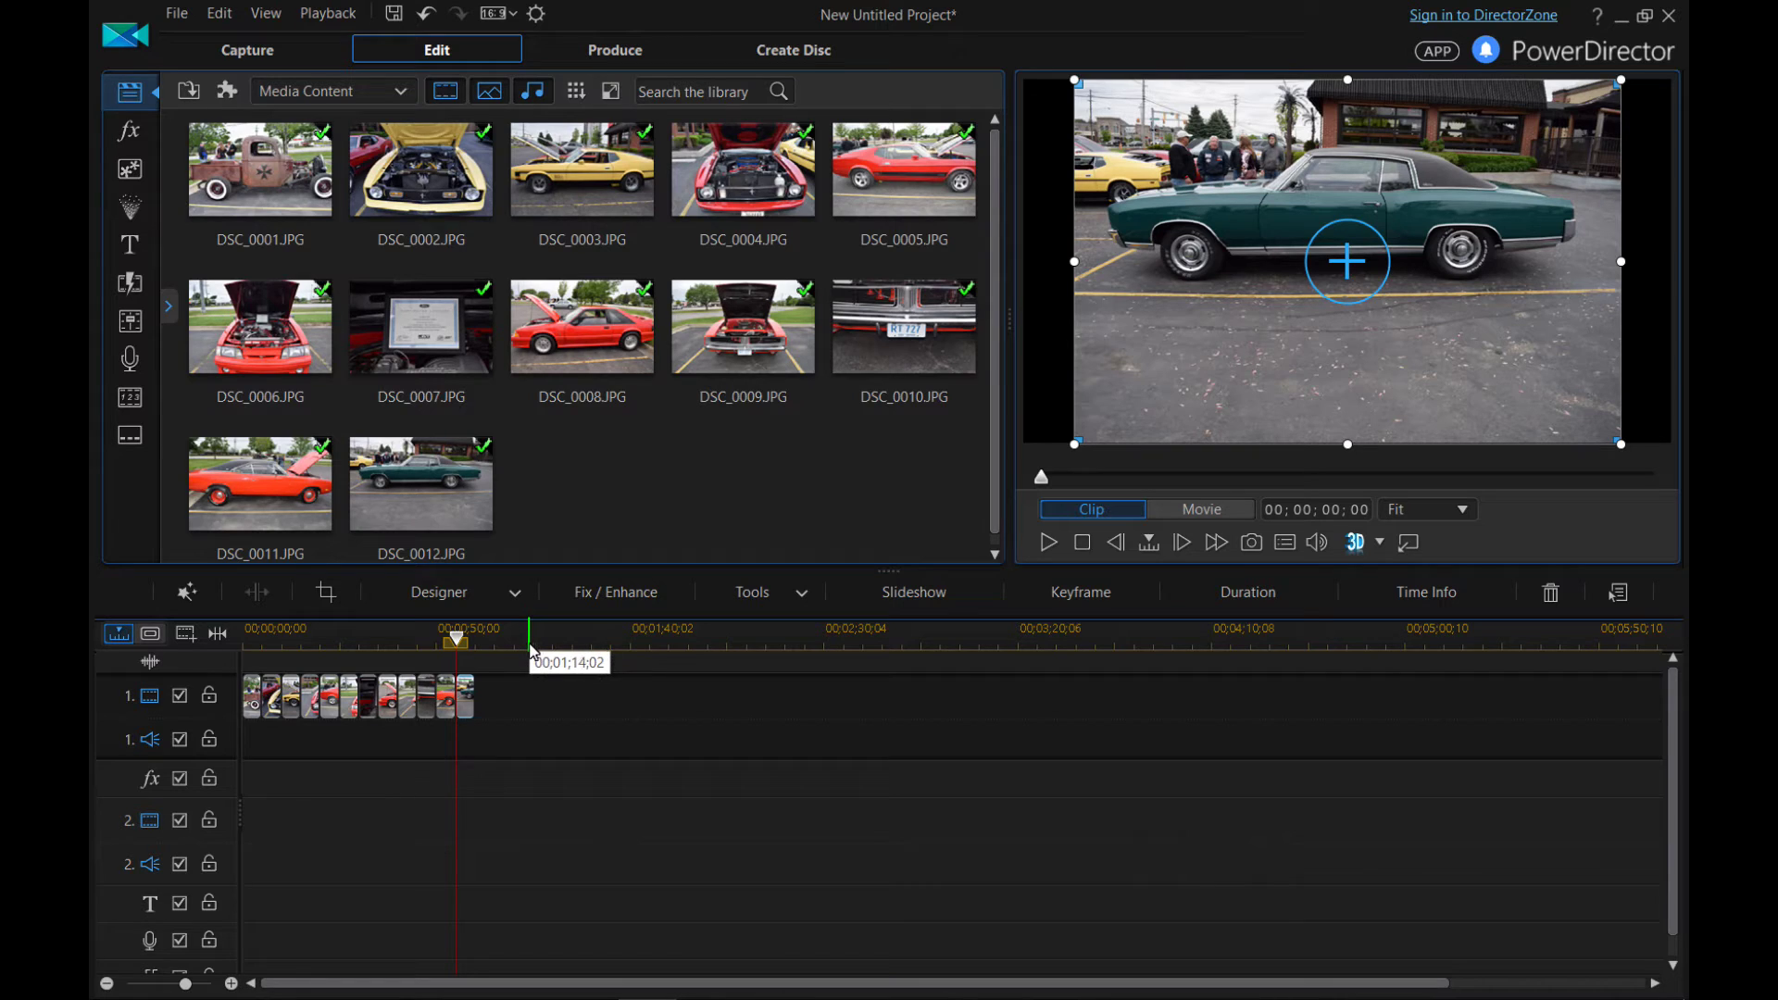
pyautogui.moveTo(533, 650); pyautogui.dragTo(1632, 633)
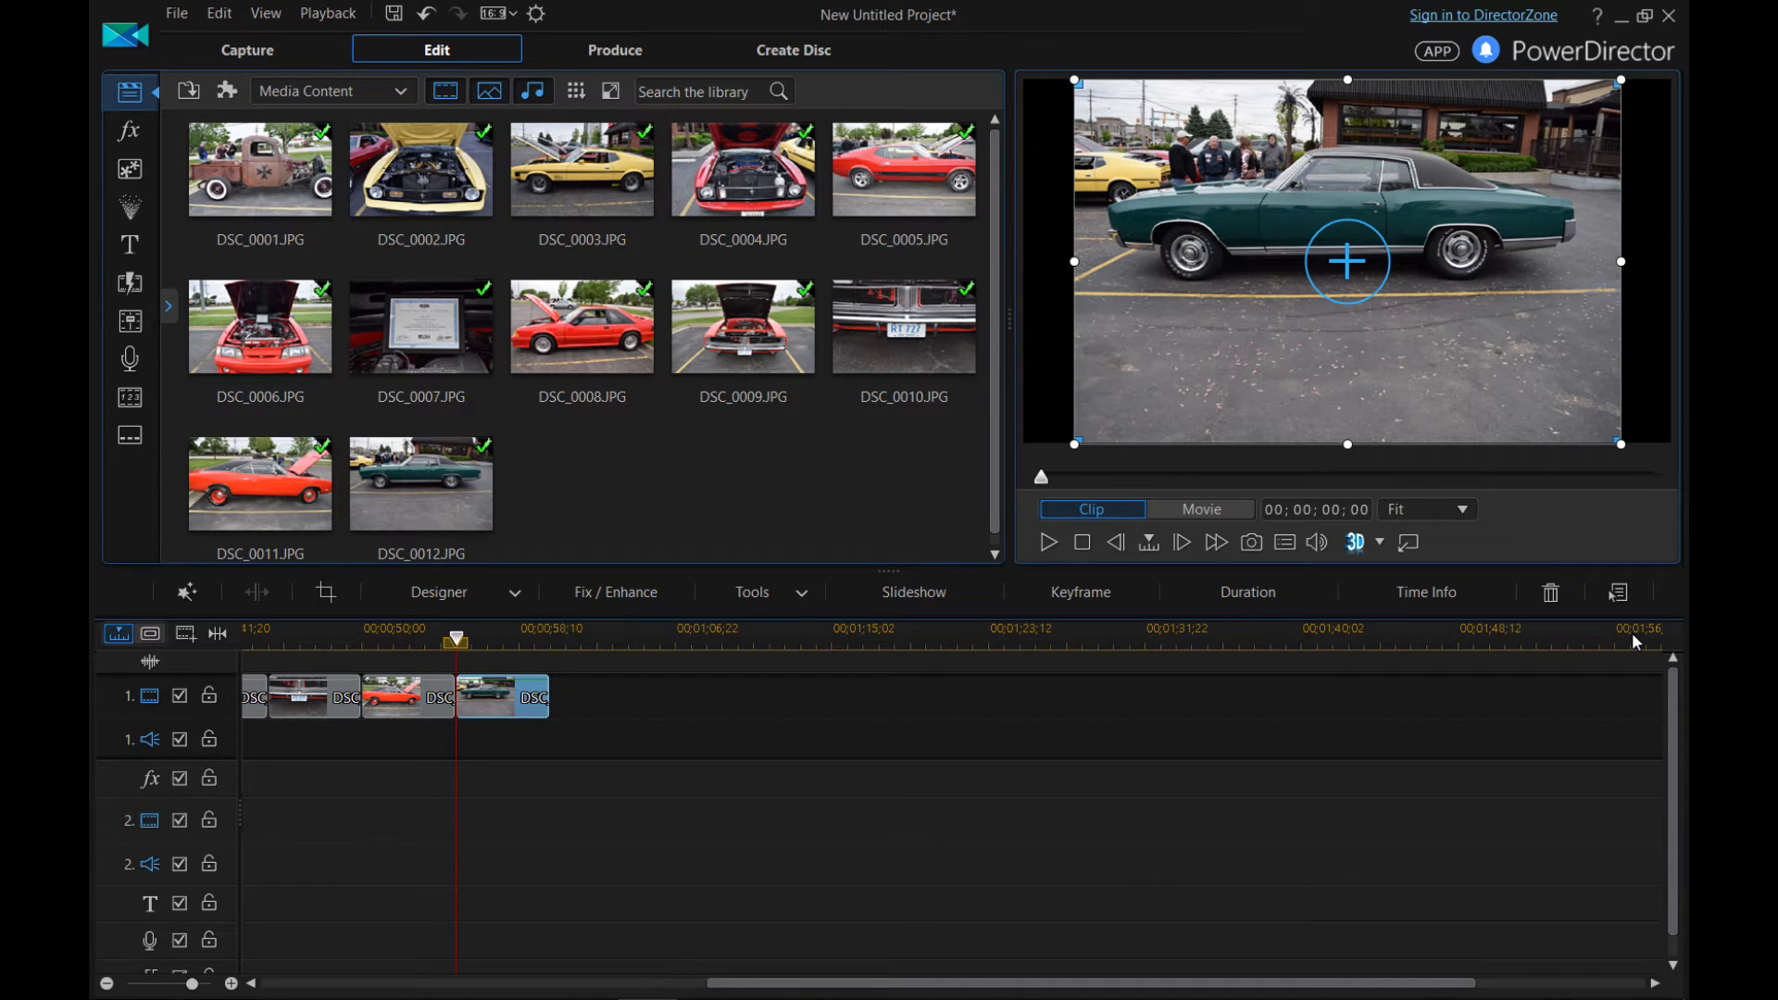
pyautogui.moveTo(1631, 631)
pyautogui.mouseDown()
pyautogui.moveTo(994, 639)
pyautogui.moveTo(705, 615)
pyautogui.moveTo(464, 652)
pyautogui.moveTo(479, 648)
pyautogui.mouseUp()
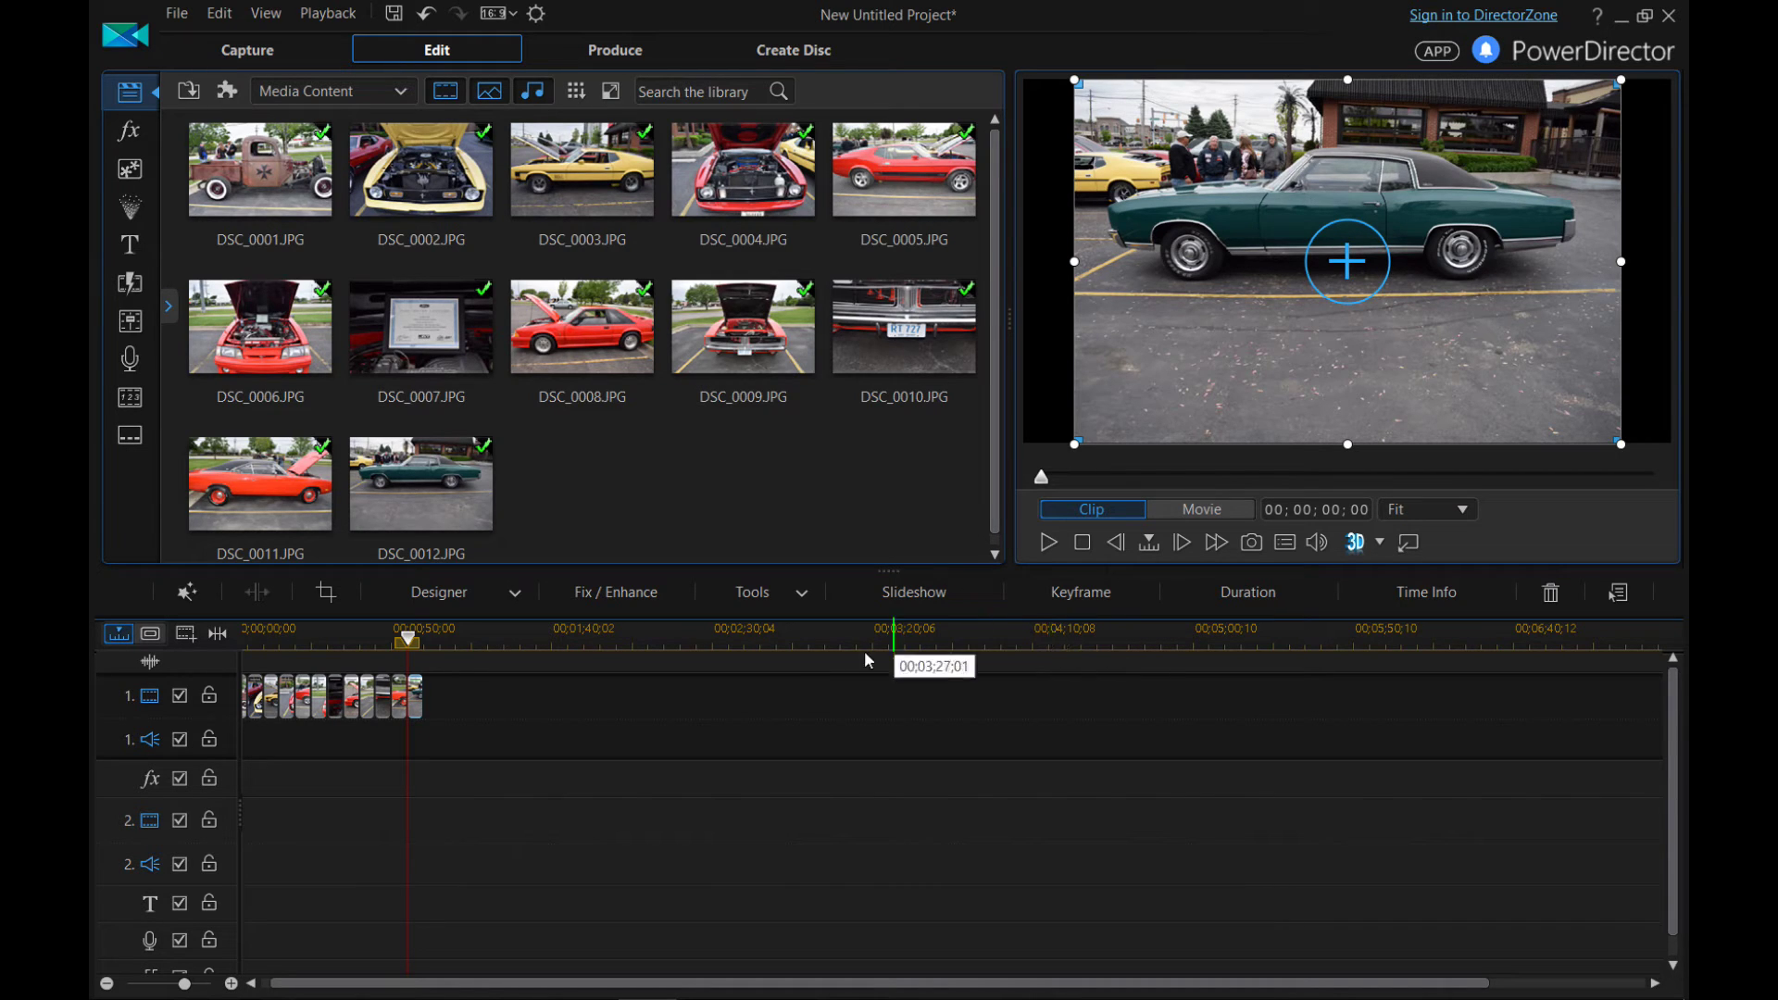
# Zoom the timeline in, scrub back toward the start and select the first photo clip.
pyautogui.moveTo(802, 637); pyautogui.dragTo(1058, 635)
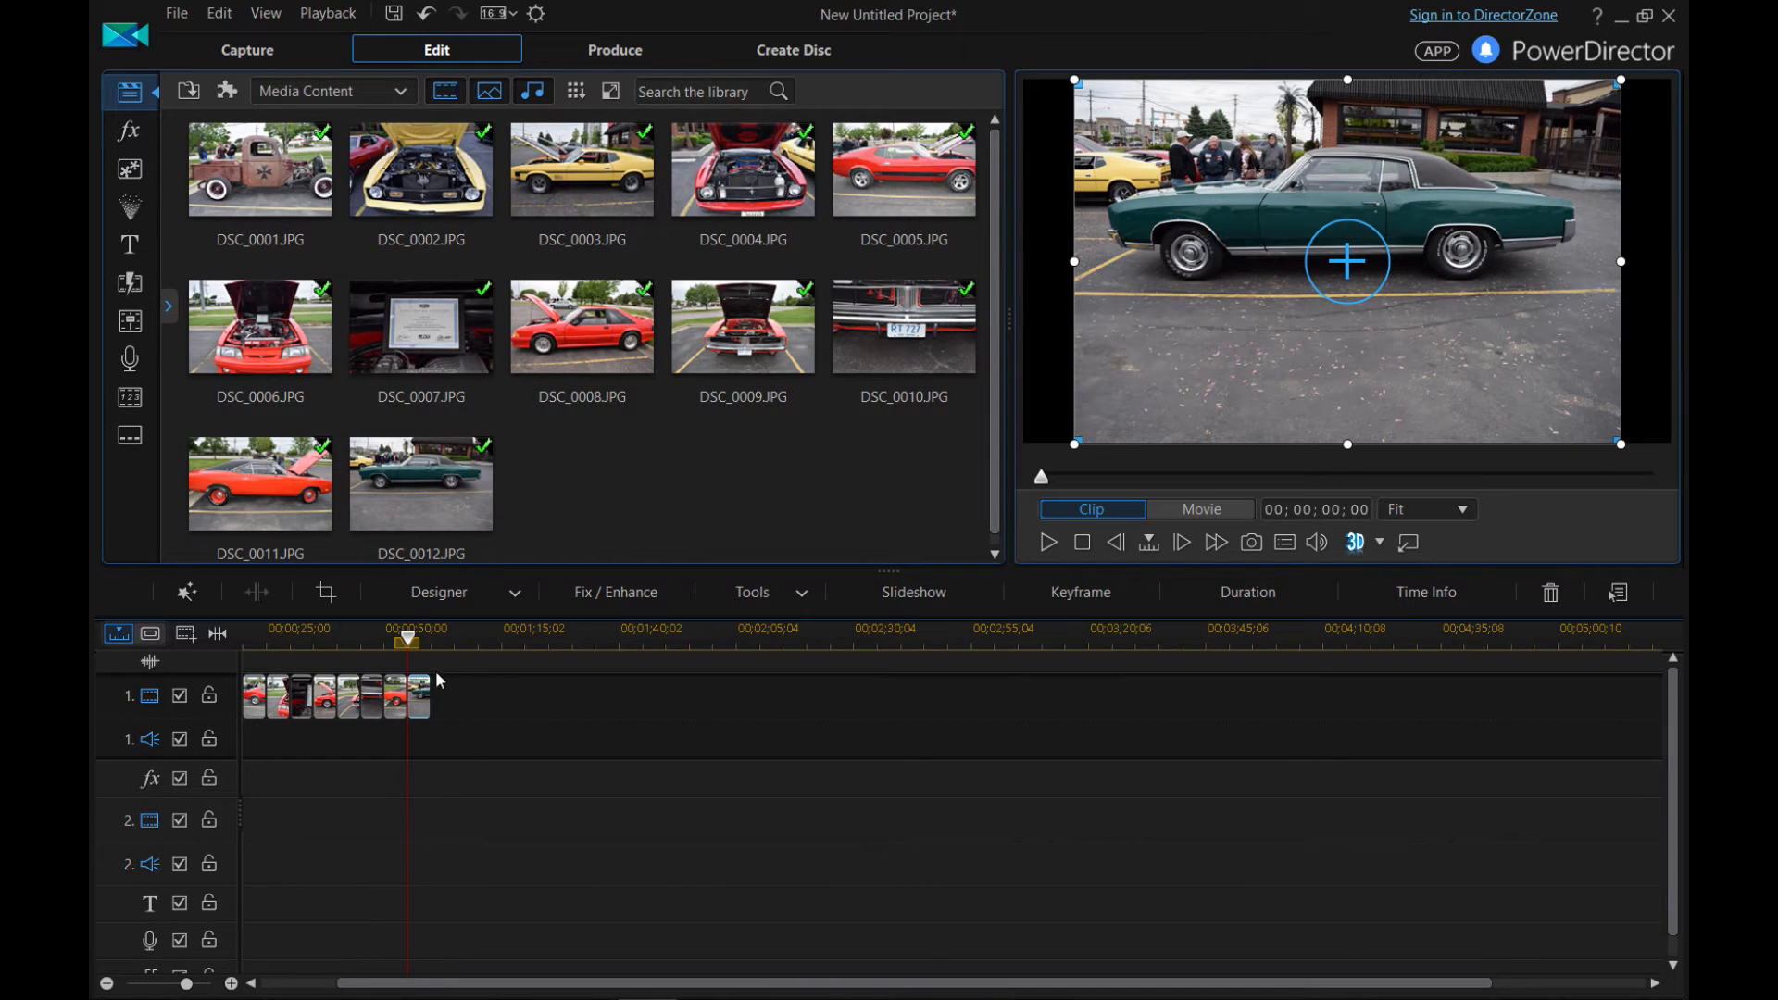
pyautogui.click(387, 639)
pyautogui.moveTo(387, 643); pyautogui.dragTo(170, 659)
pyautogui.click(344, 699)
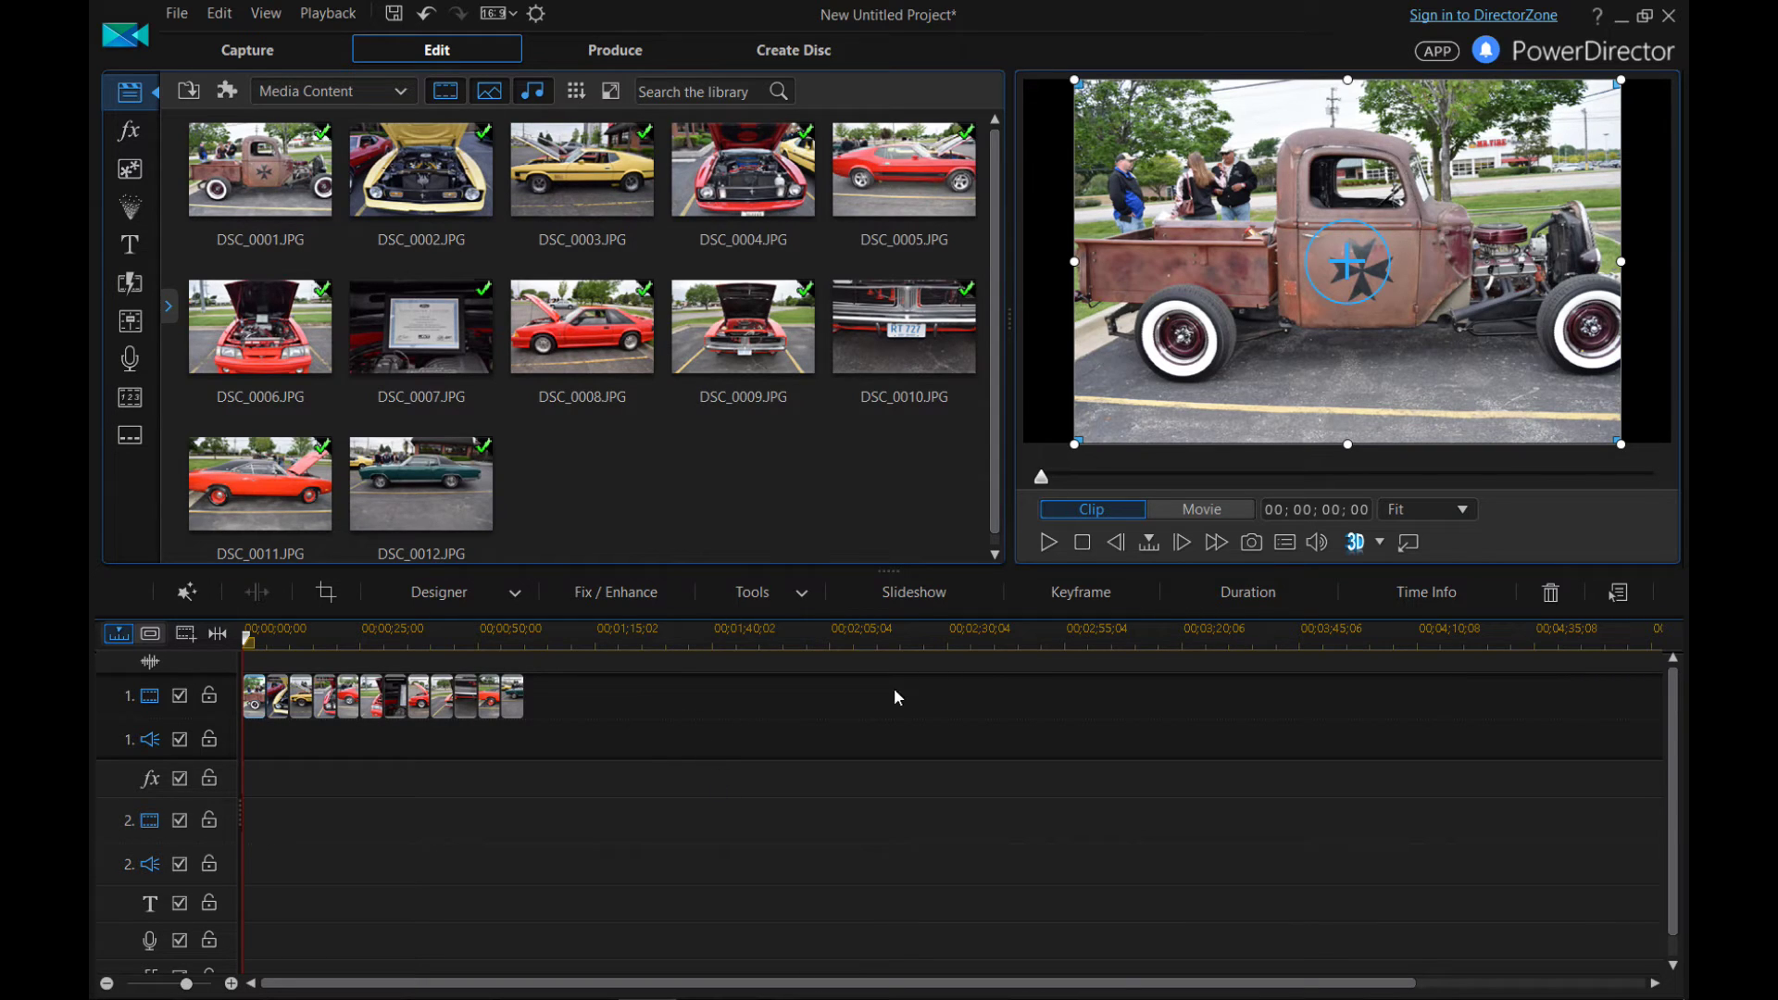
# Play the whole movie in the preview and pause at about 00;00;19;16.
pyautogui.click(1163, 511)
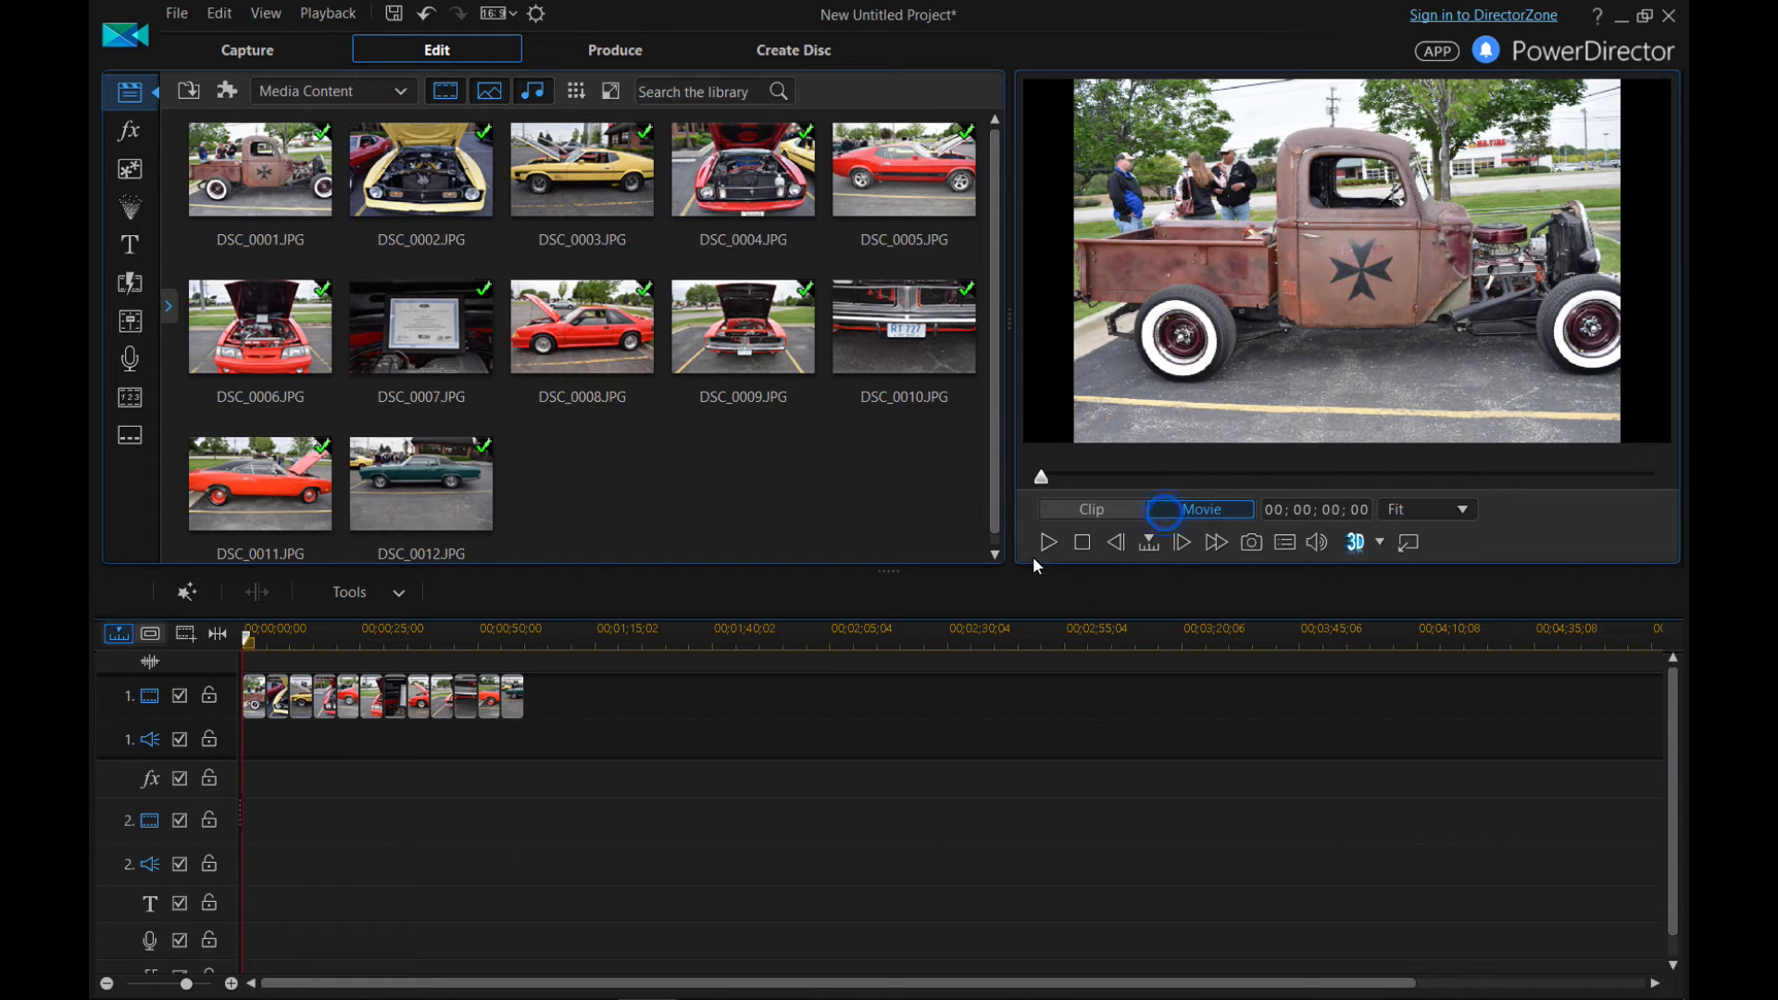
pyautogui.click(1048, 542)
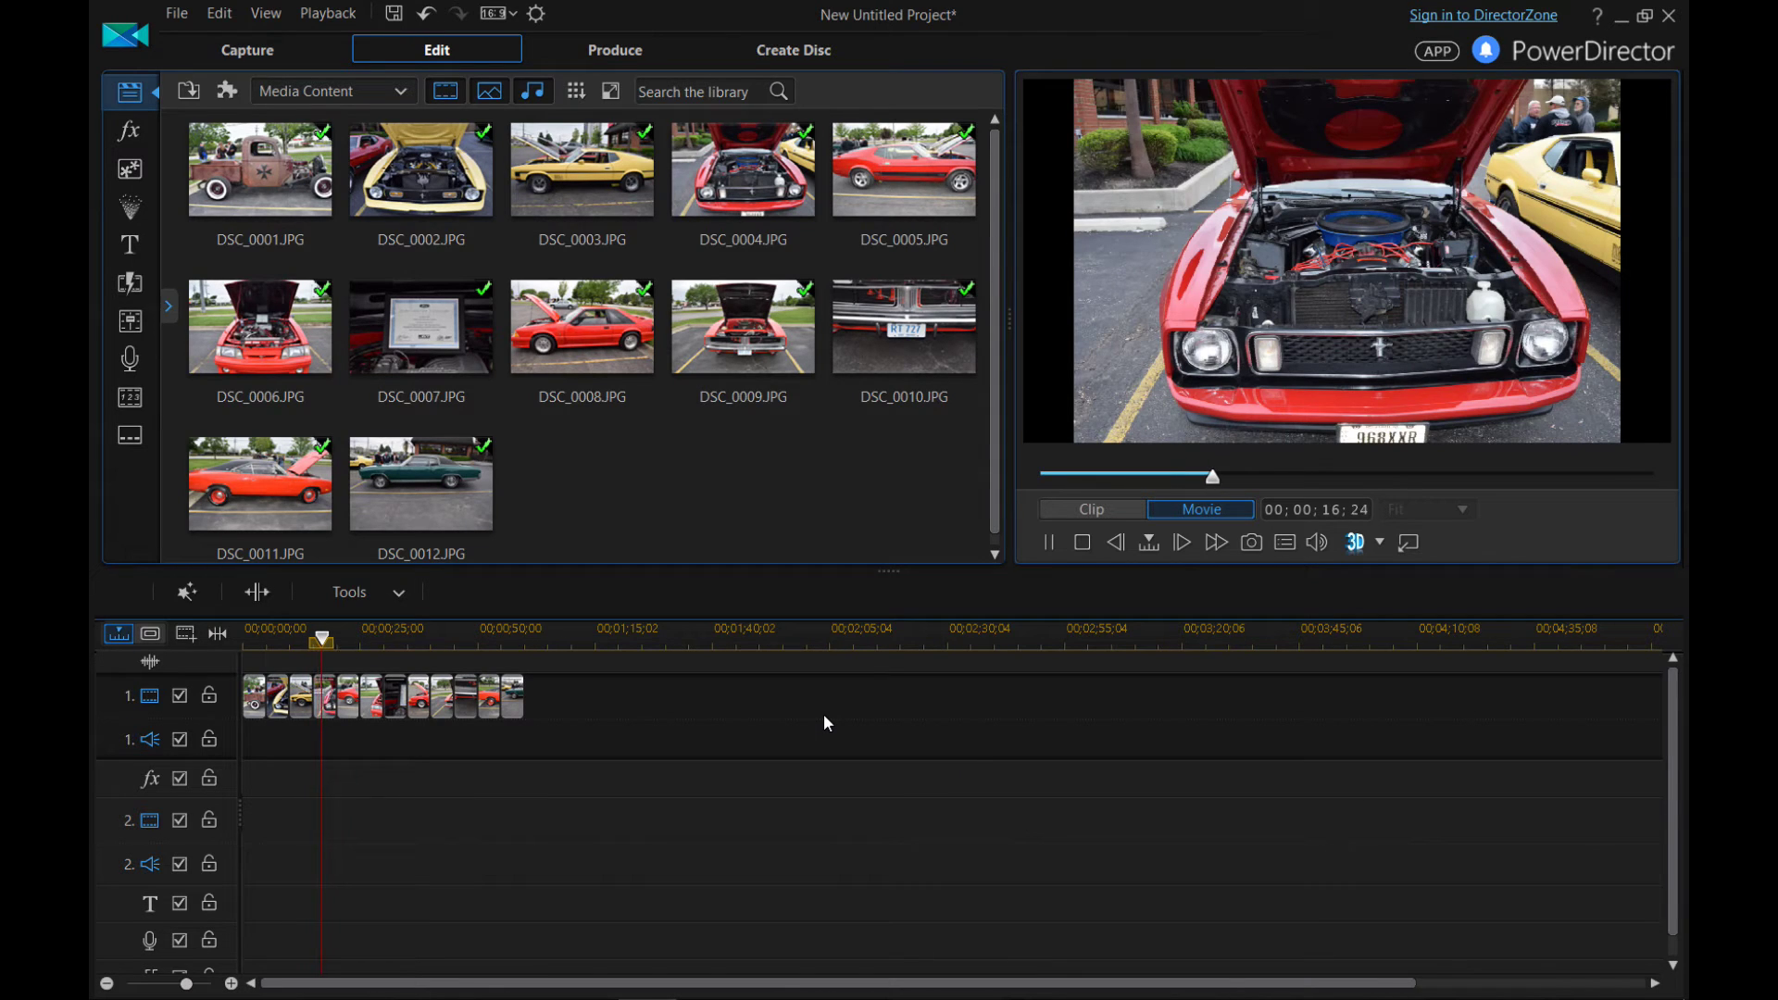
pyautogui.click(1052, 544)
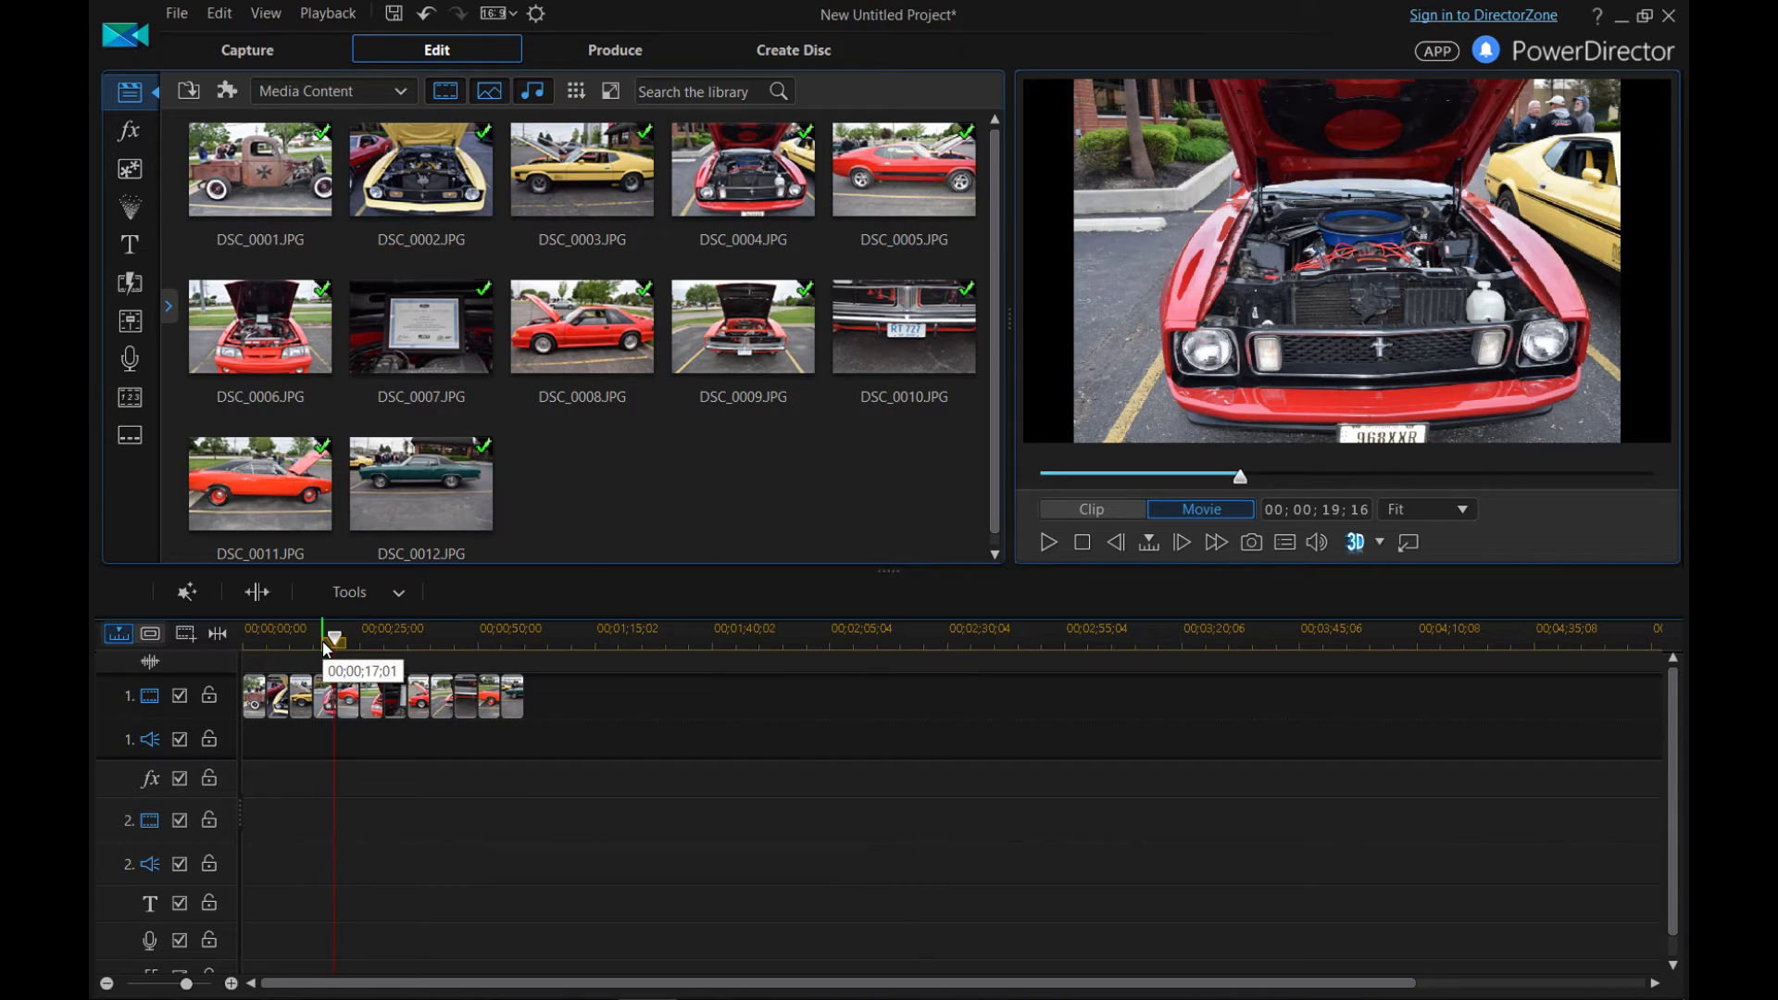
# Drag the playhead back to 00;00;00;00 so the rusty truck photo shows.
pyautogui.moveTo(329, 642); pyautogui.dragTo(225, 656)
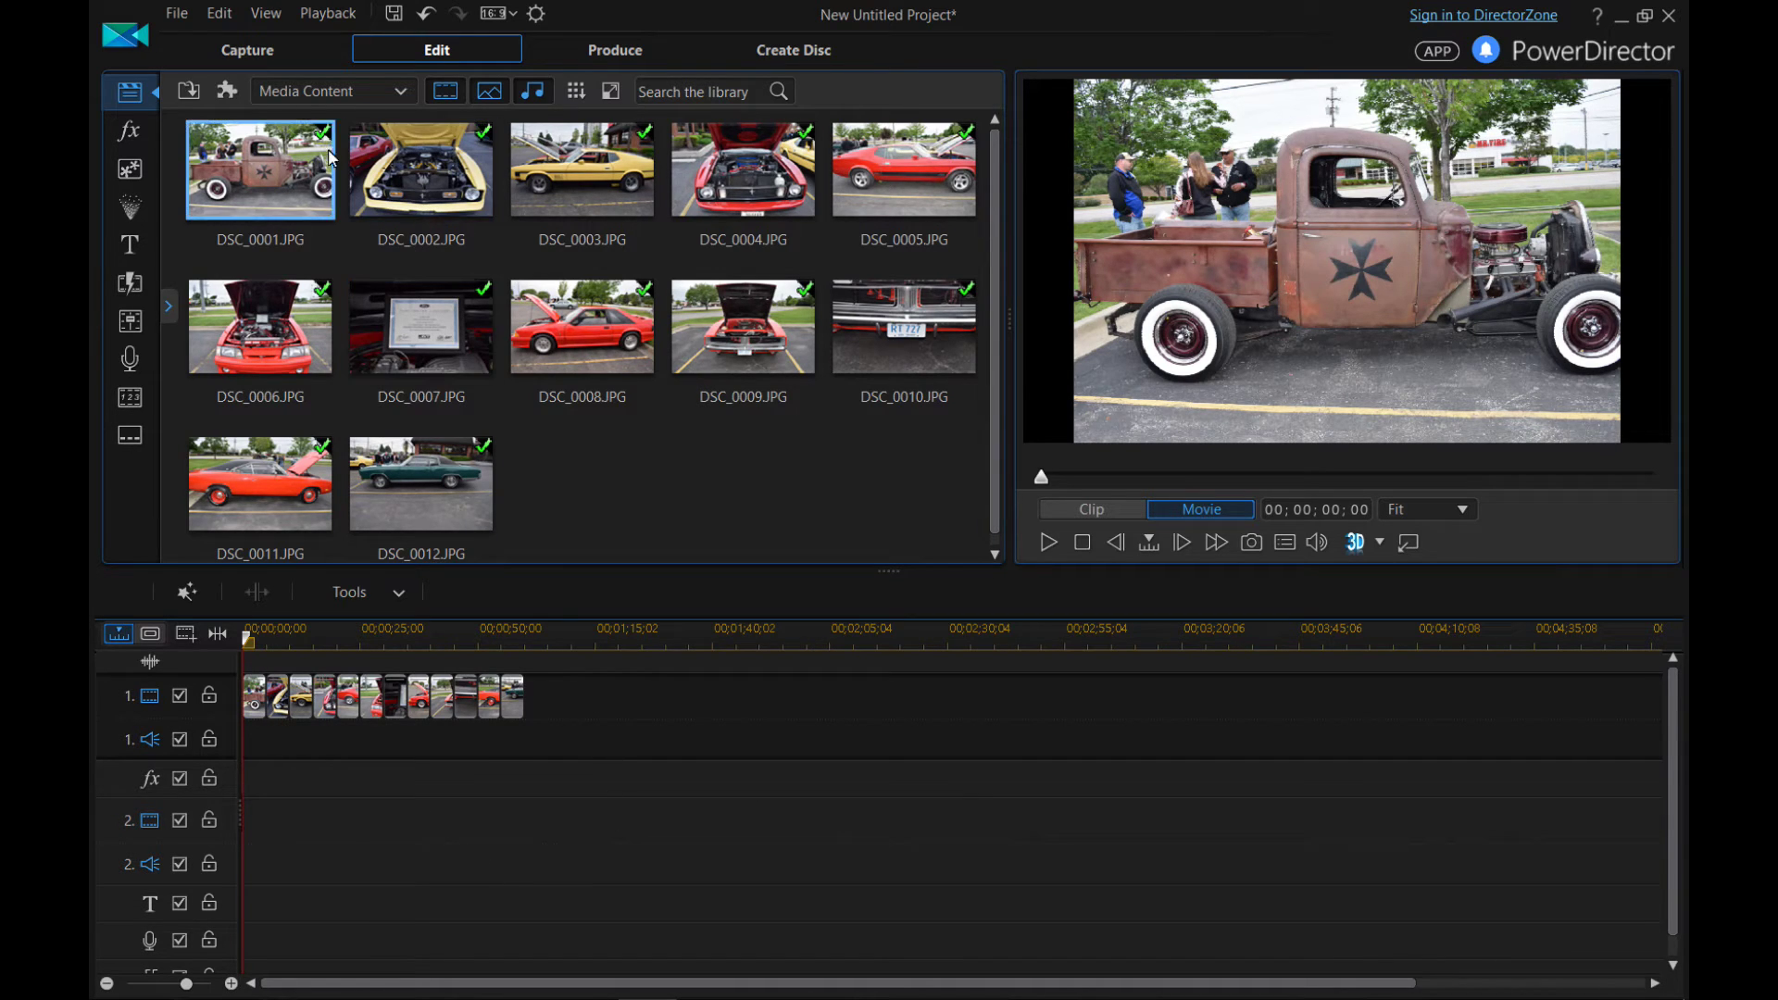
pyautogui.click(177, 13)
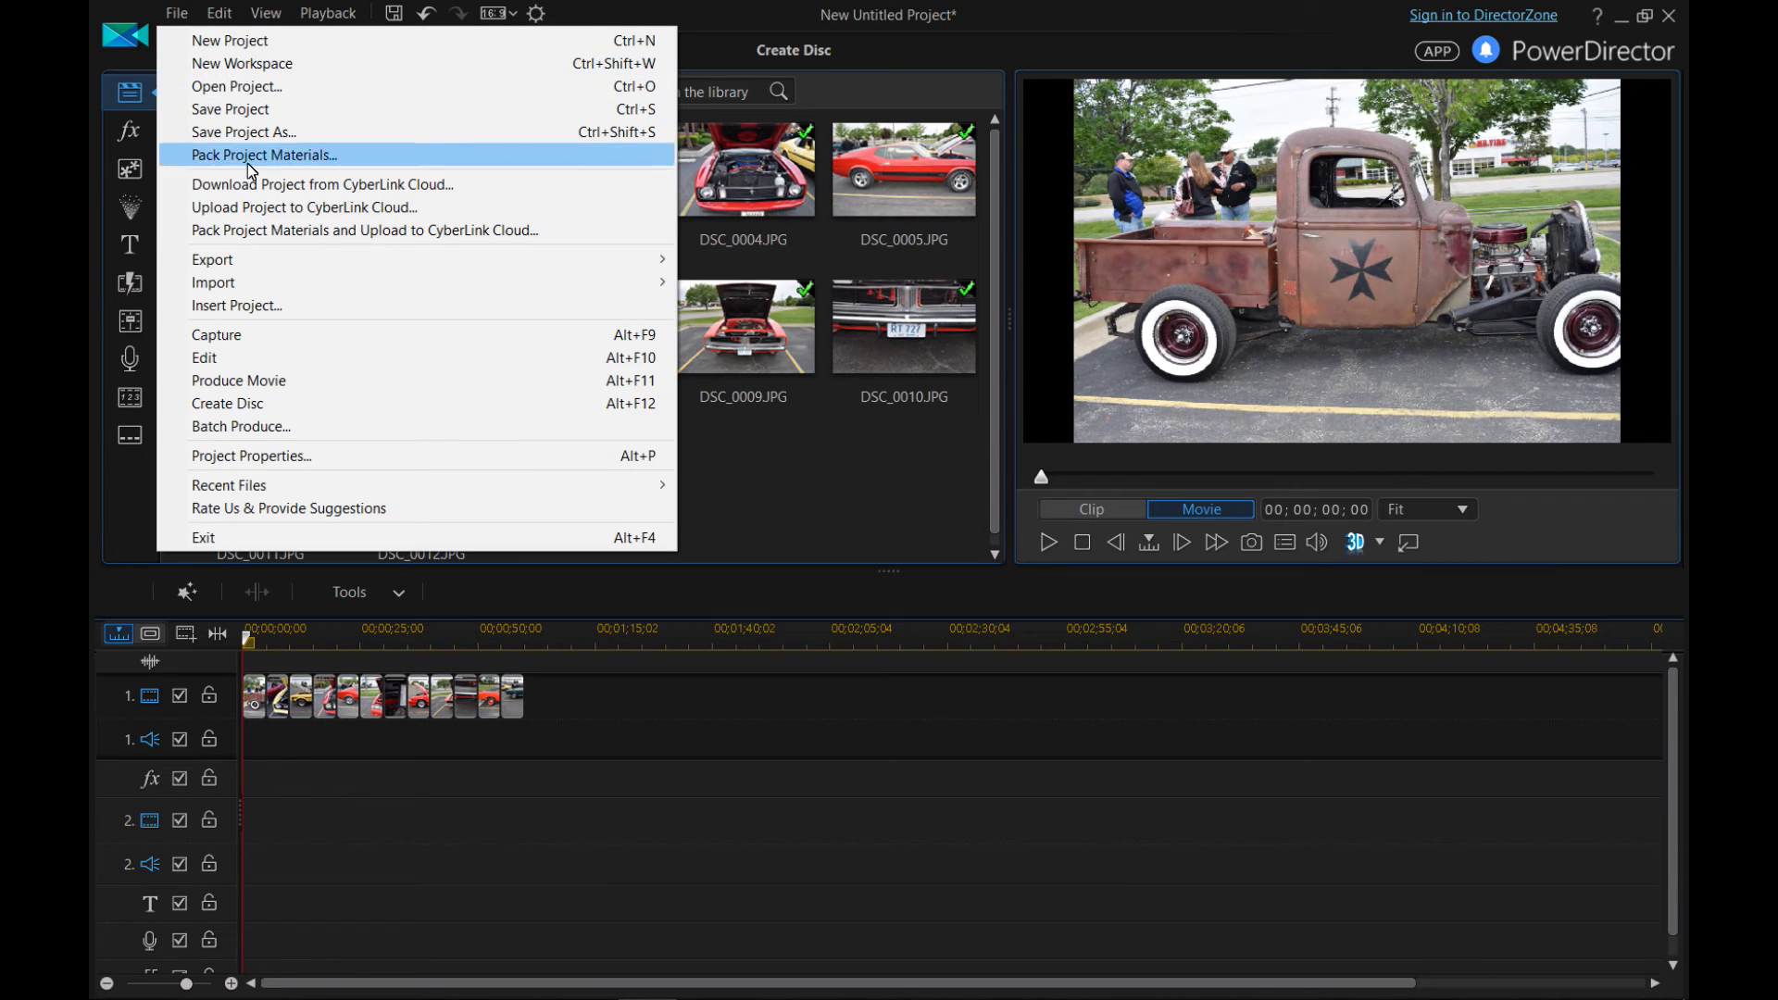
# Start a media-file import and browse up to the D: drive's folder list.
pyautogui.moveTo(662, 286)
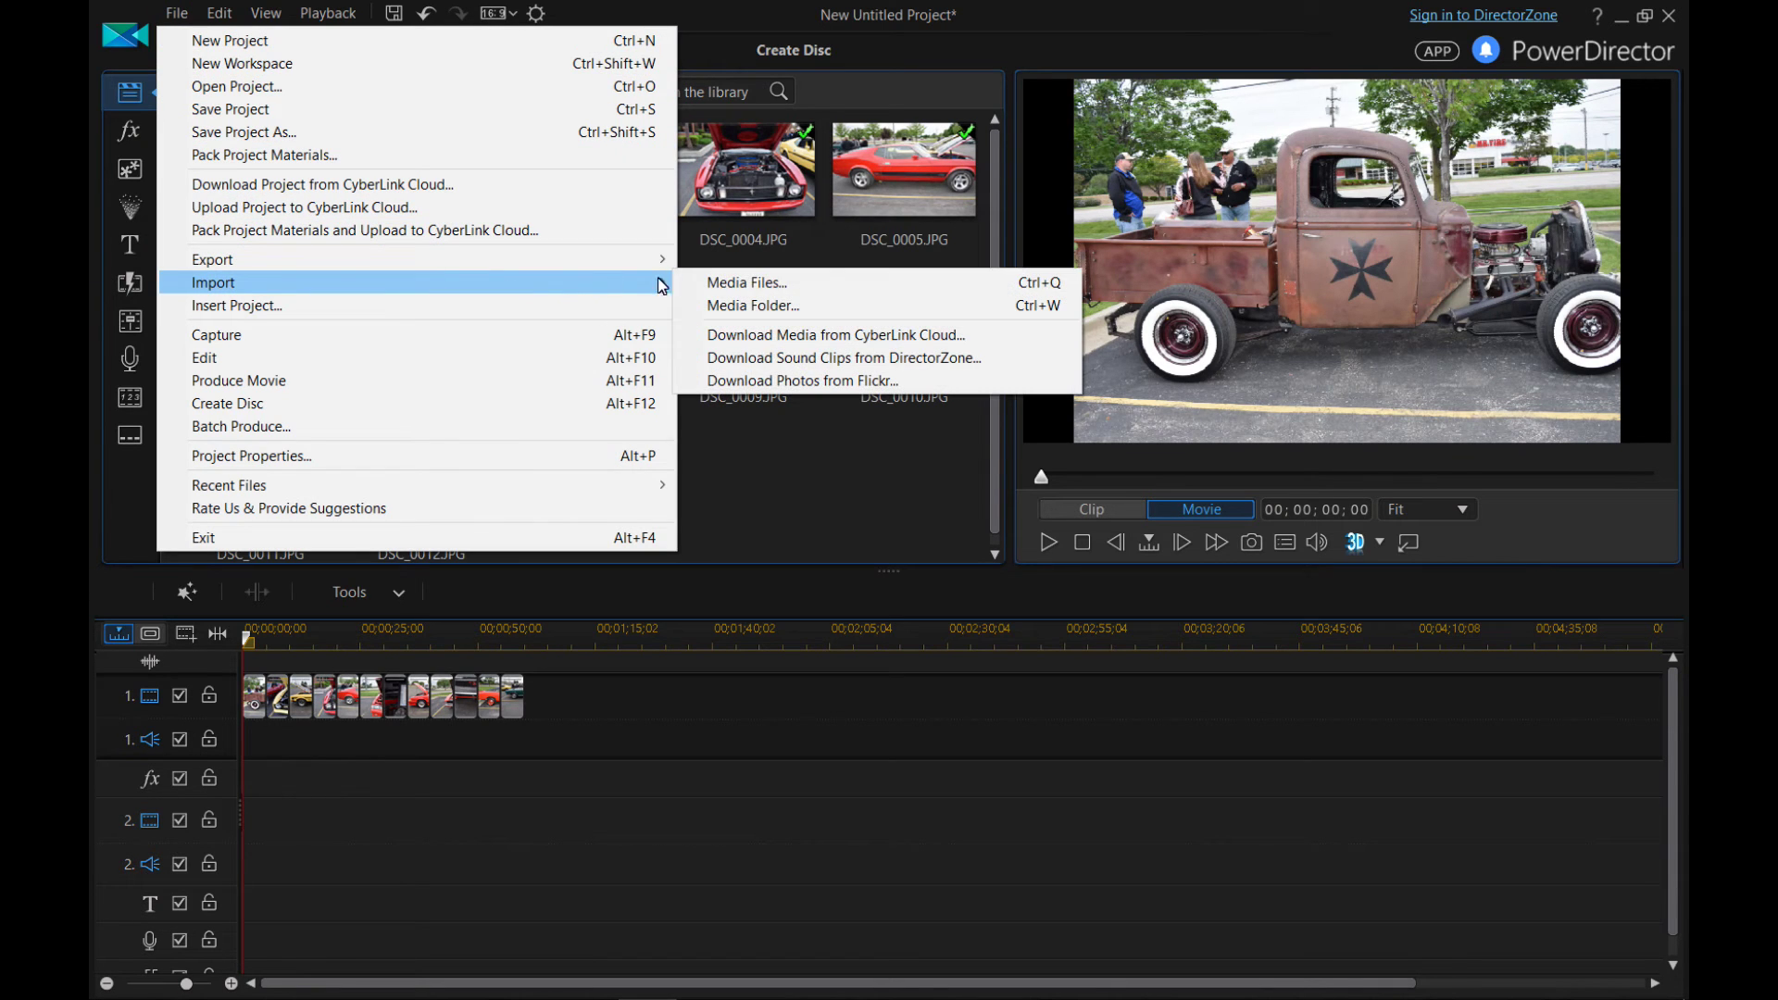
pyautogui.click(741, 282)
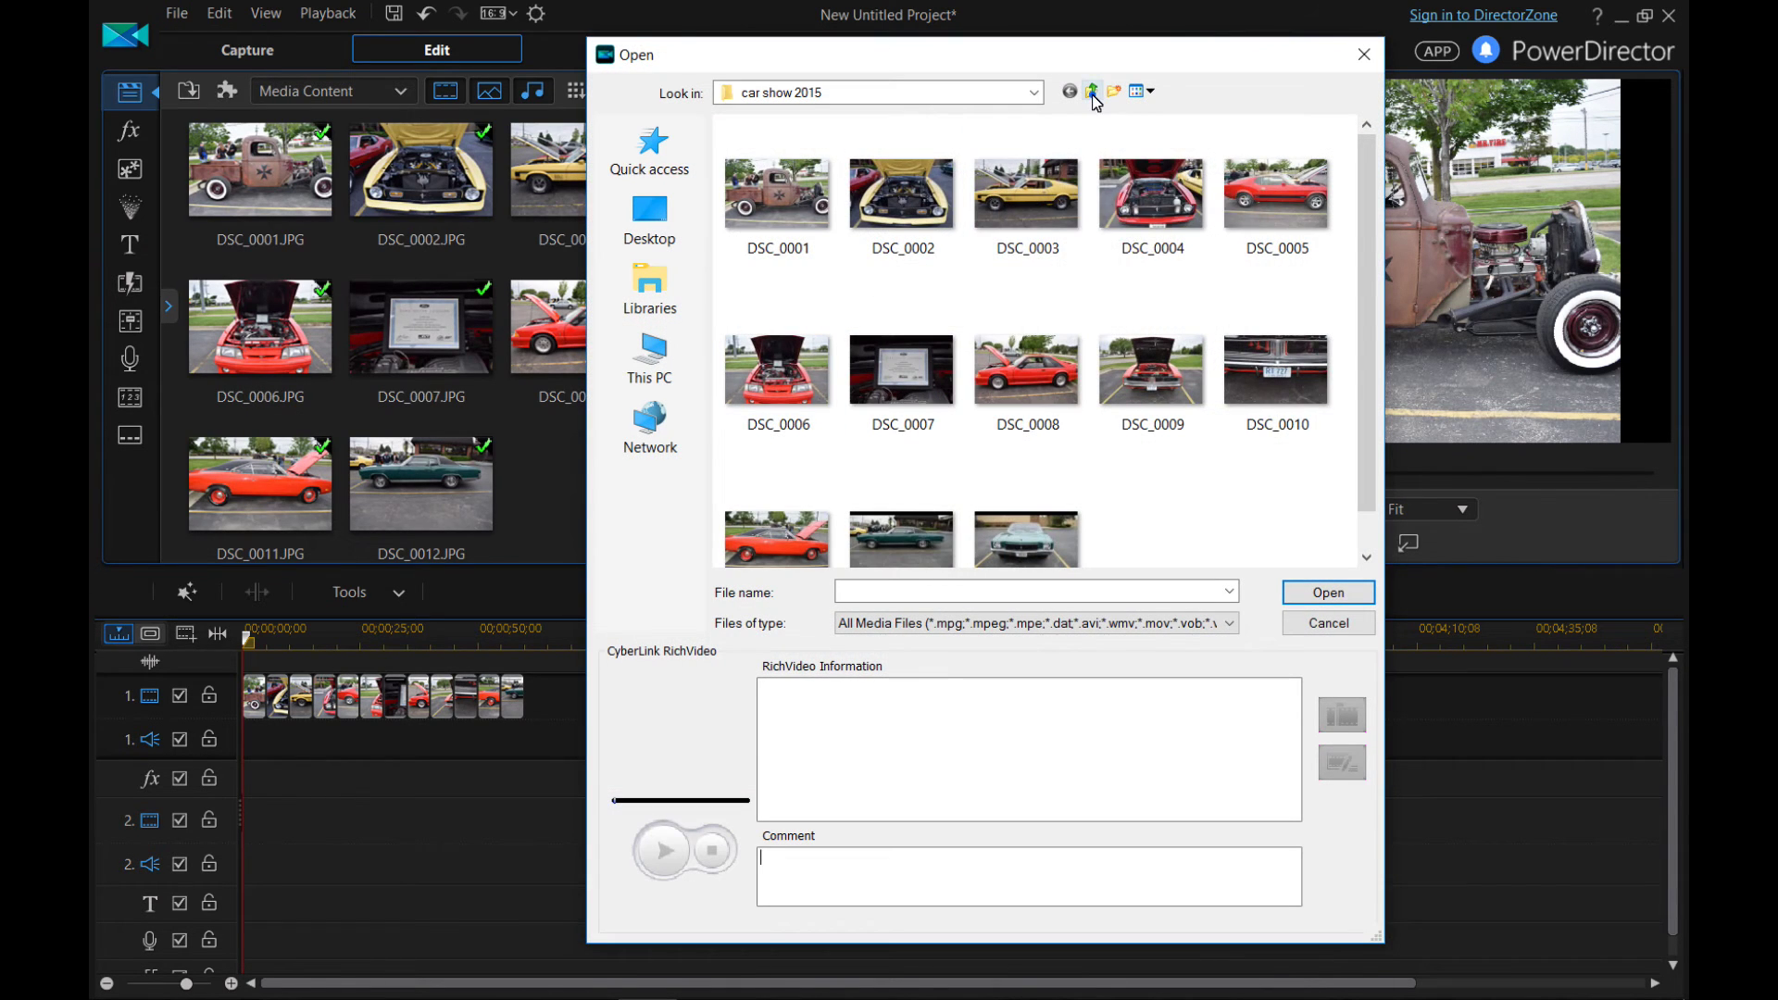
pyautogui.click(1090, 90)
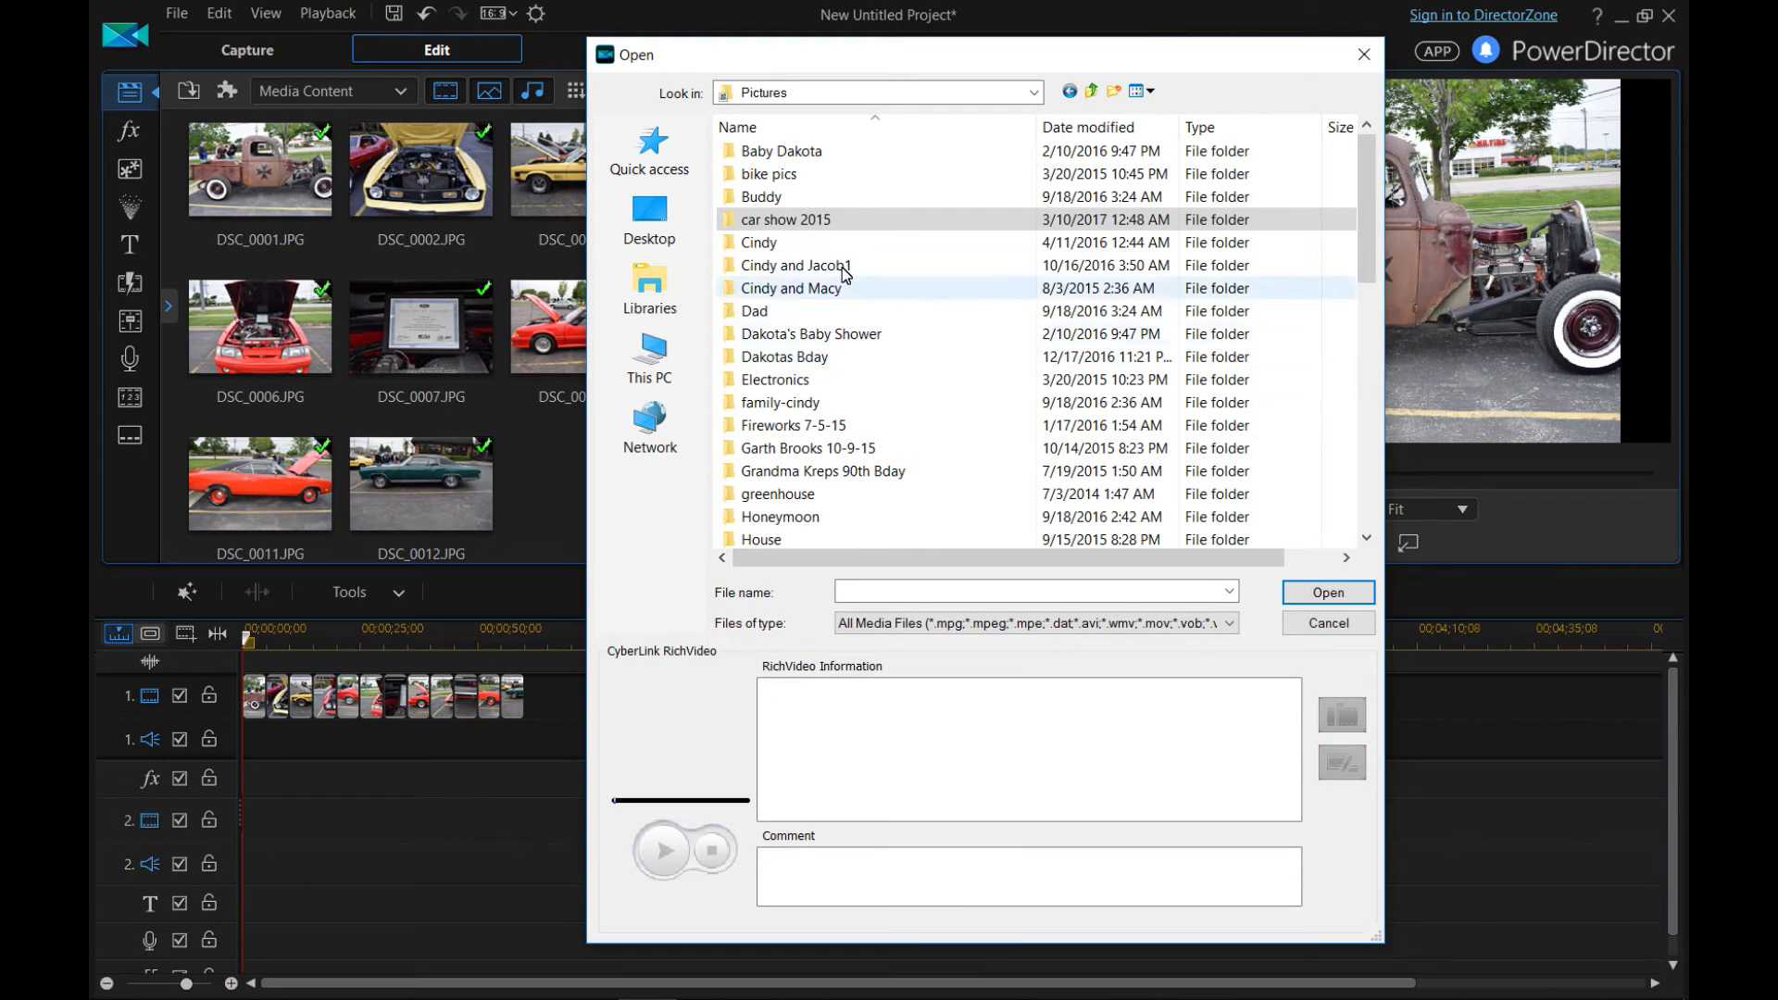
pyautogui.scroll(-3, 850, 460)
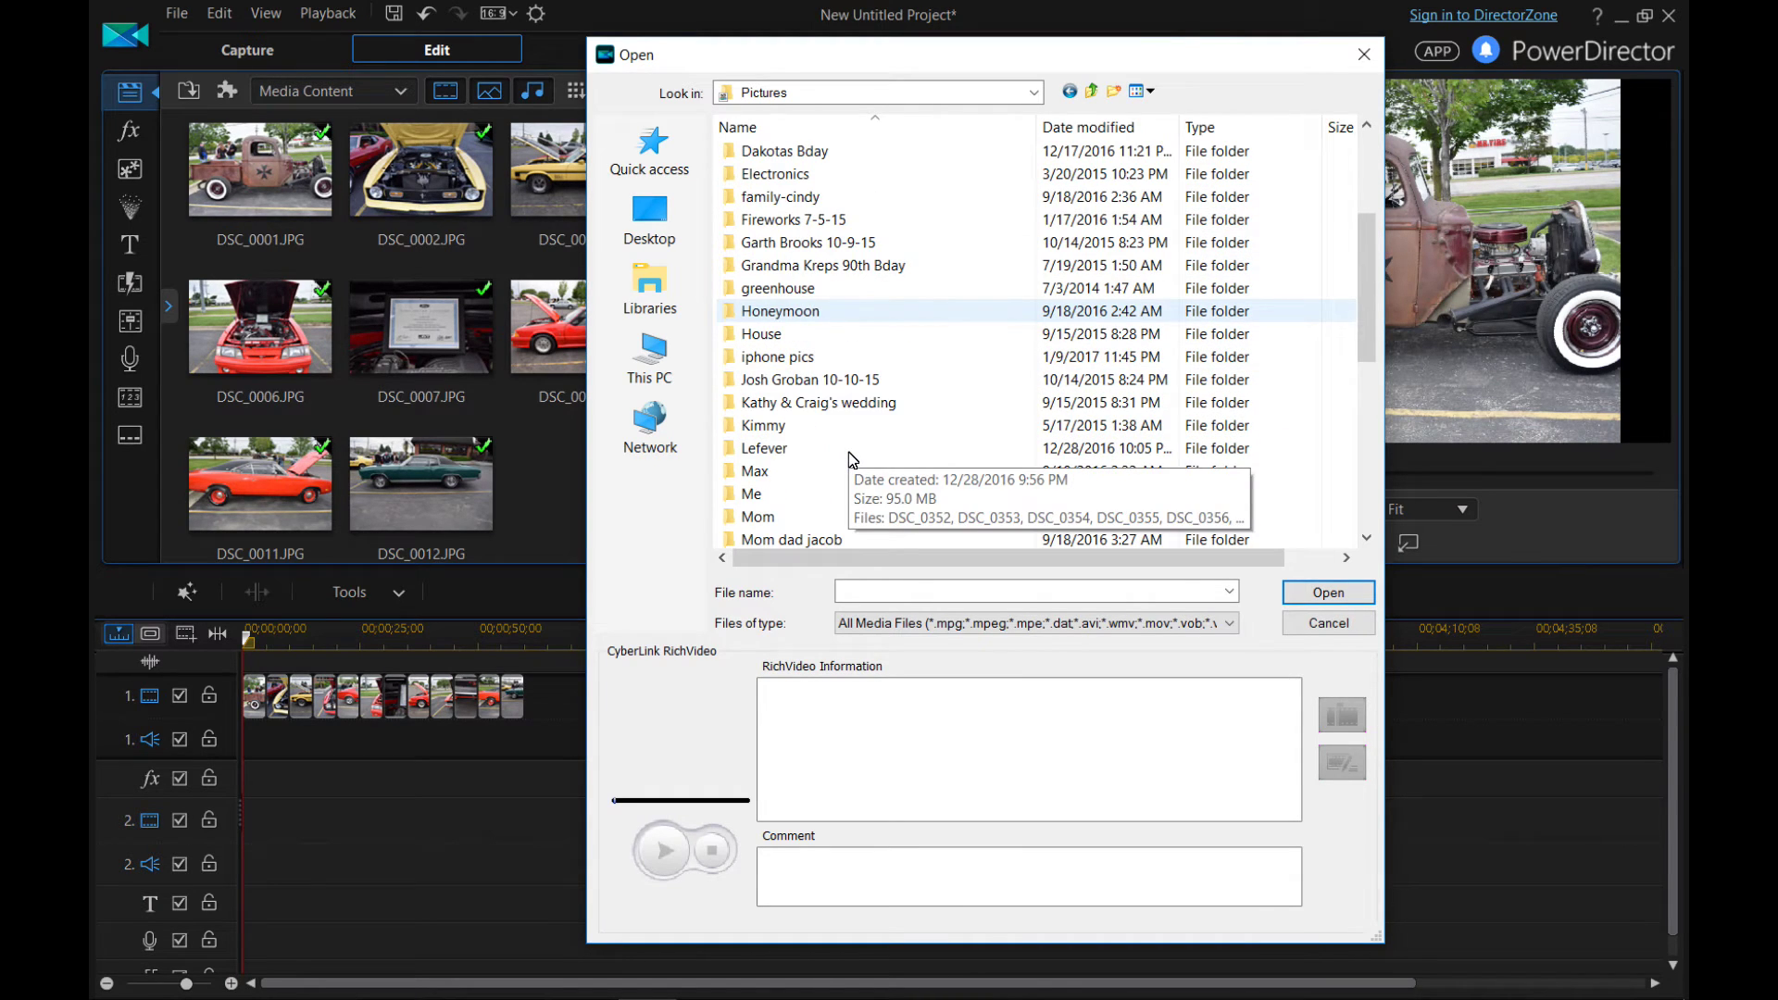
pyautogui.scroll(3, 851, 460)
pyautogui.click(1092, 92)
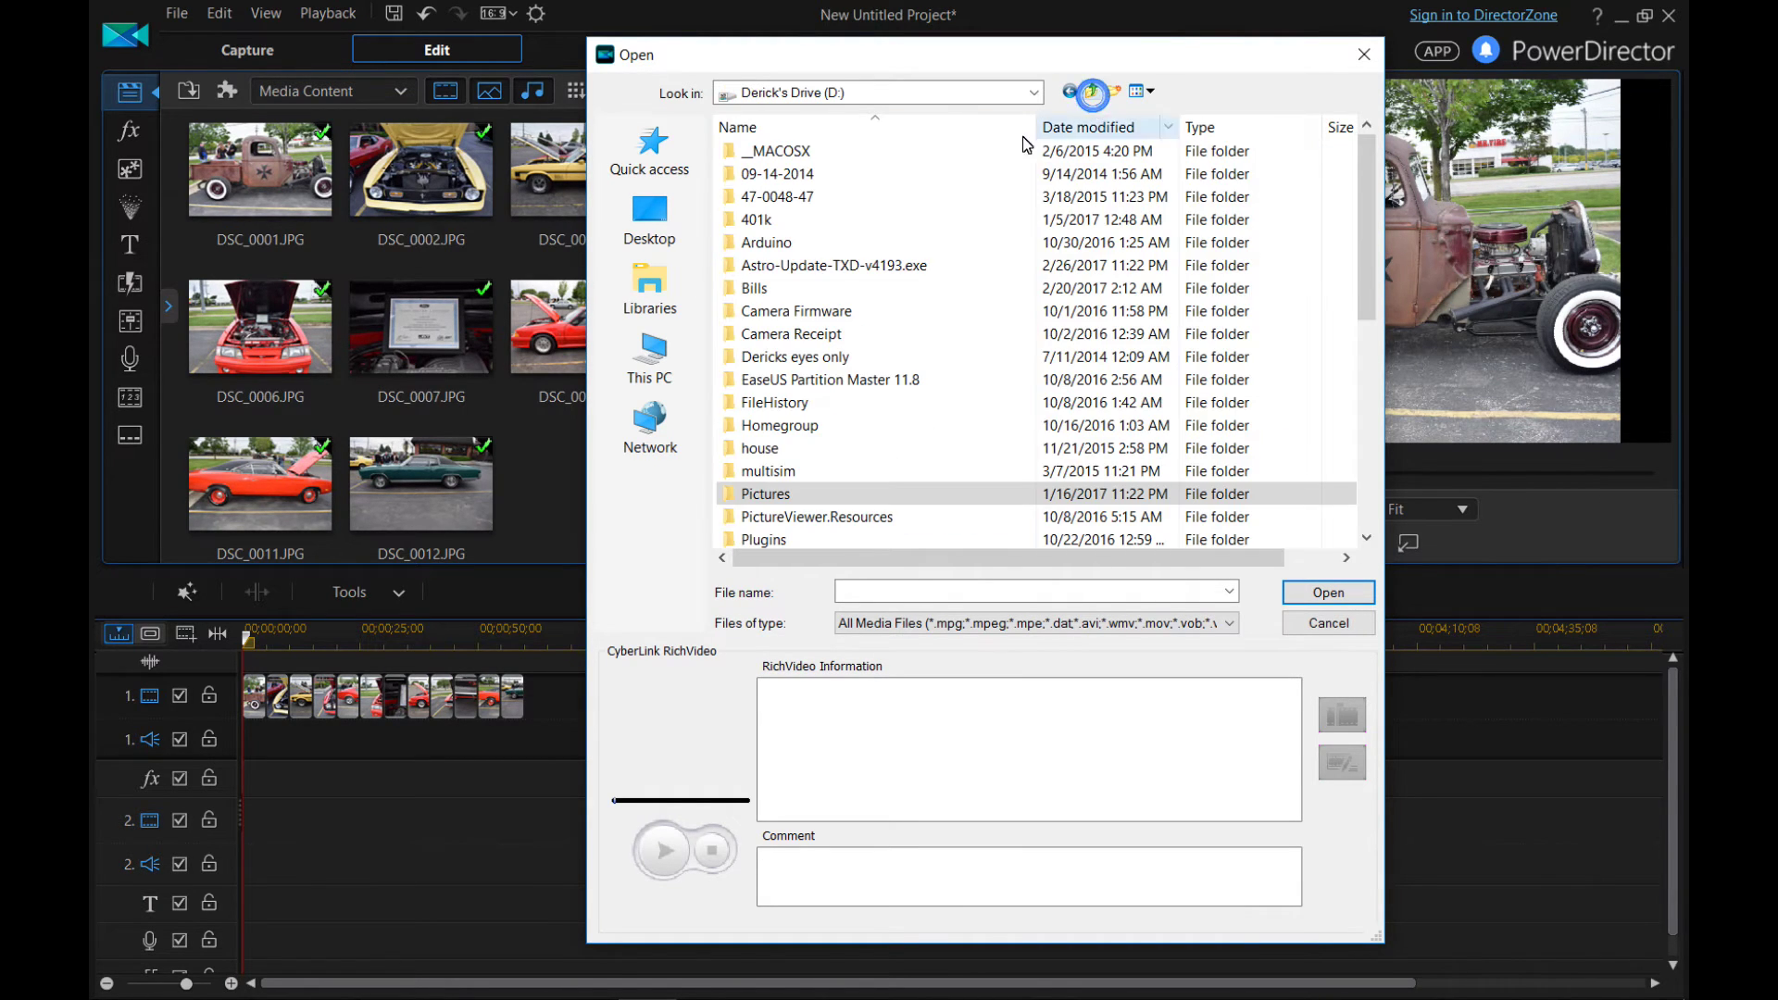
pyautogui.click(1033, 92)
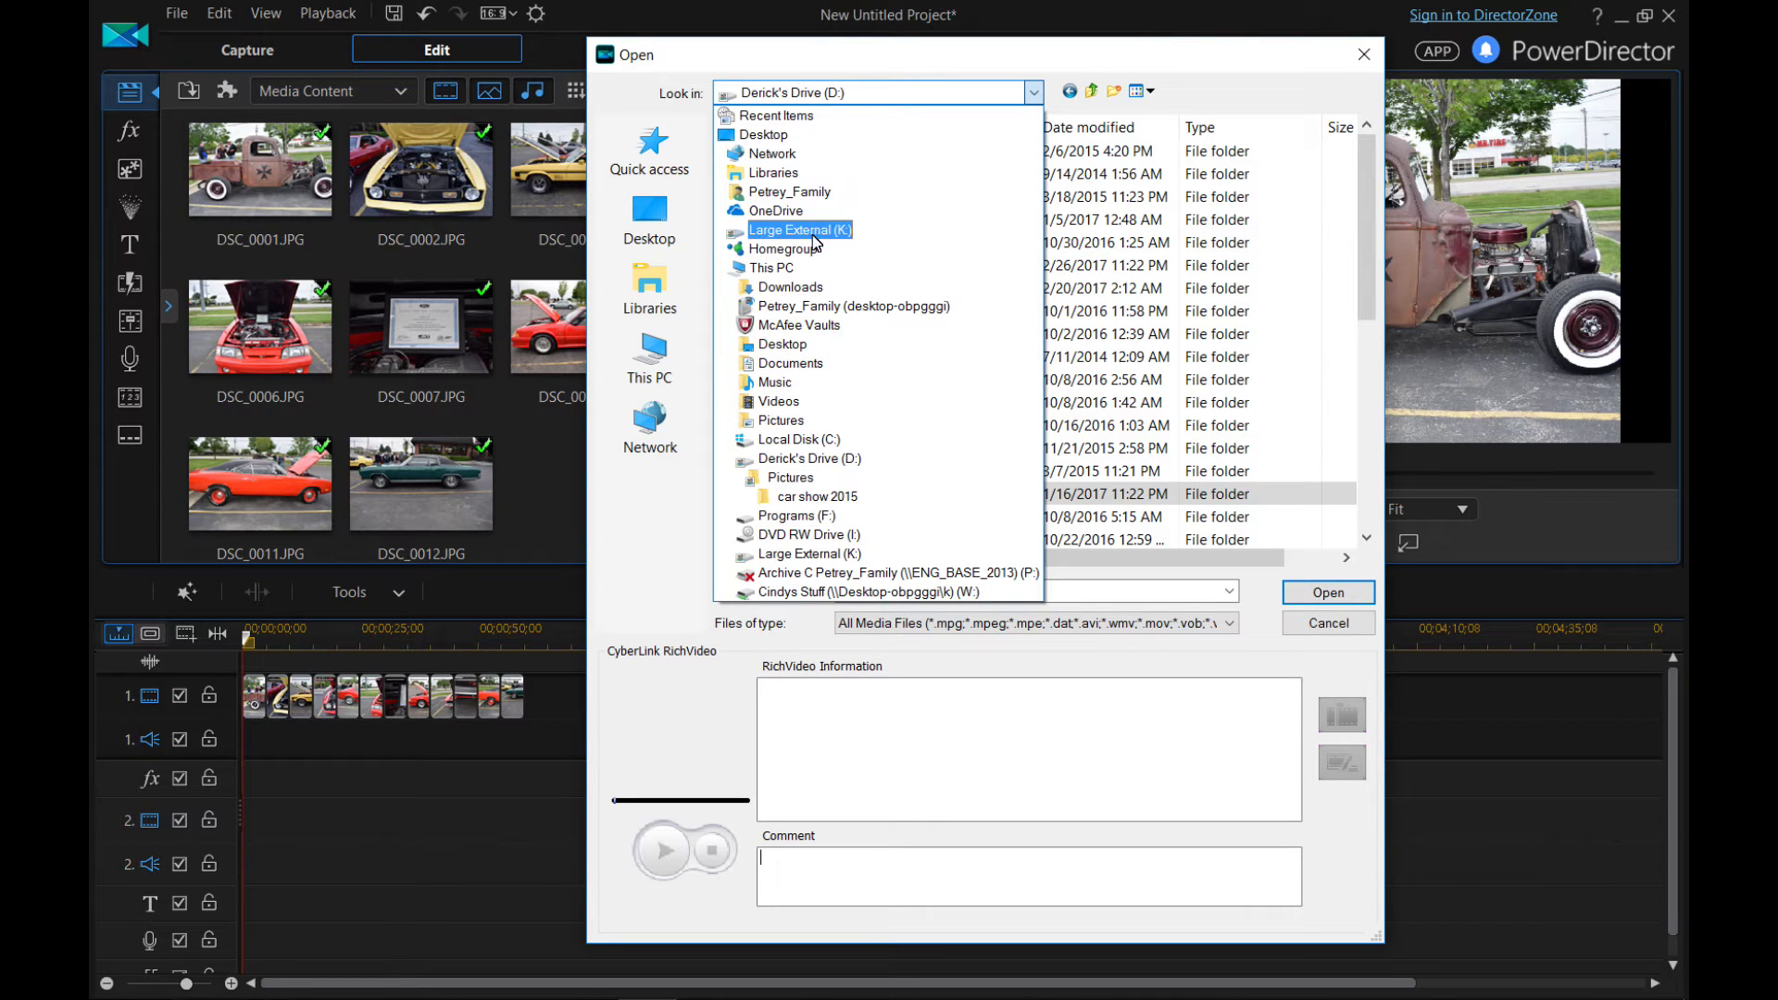
pyautogui.click(841, 461)
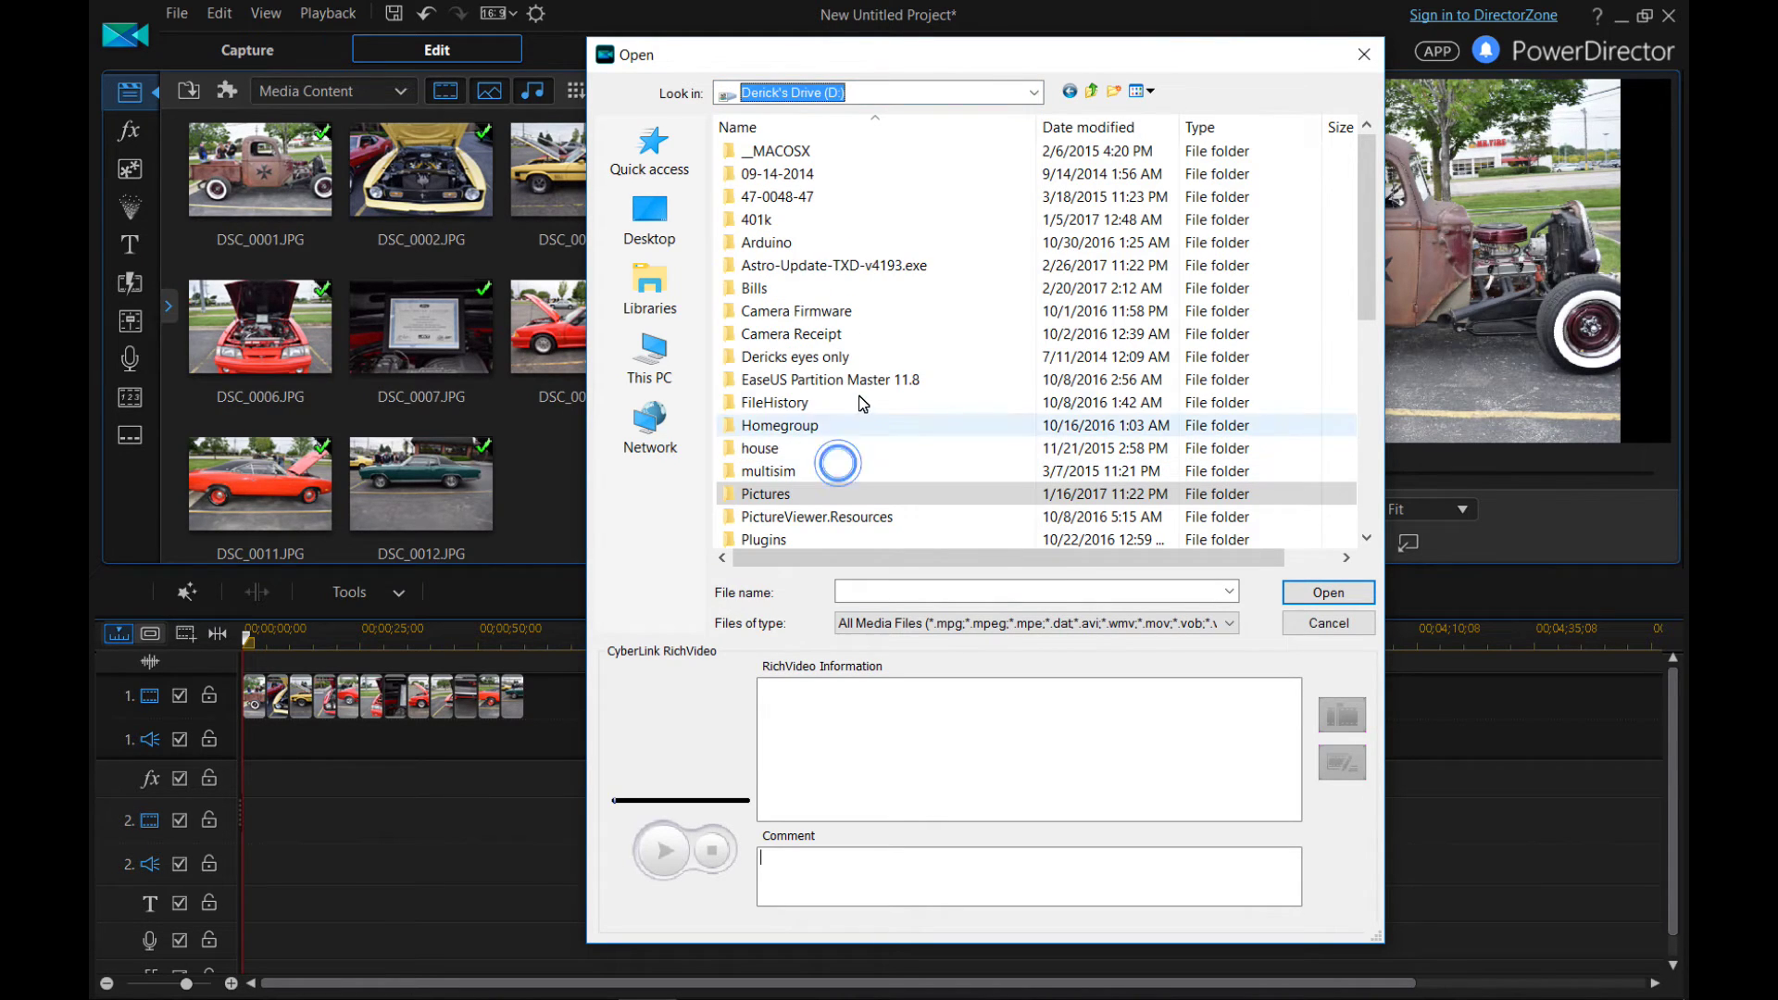
pyautogui.scroll(-3, 879, 334)
pyautogui.scroll(-2, 852, 432)
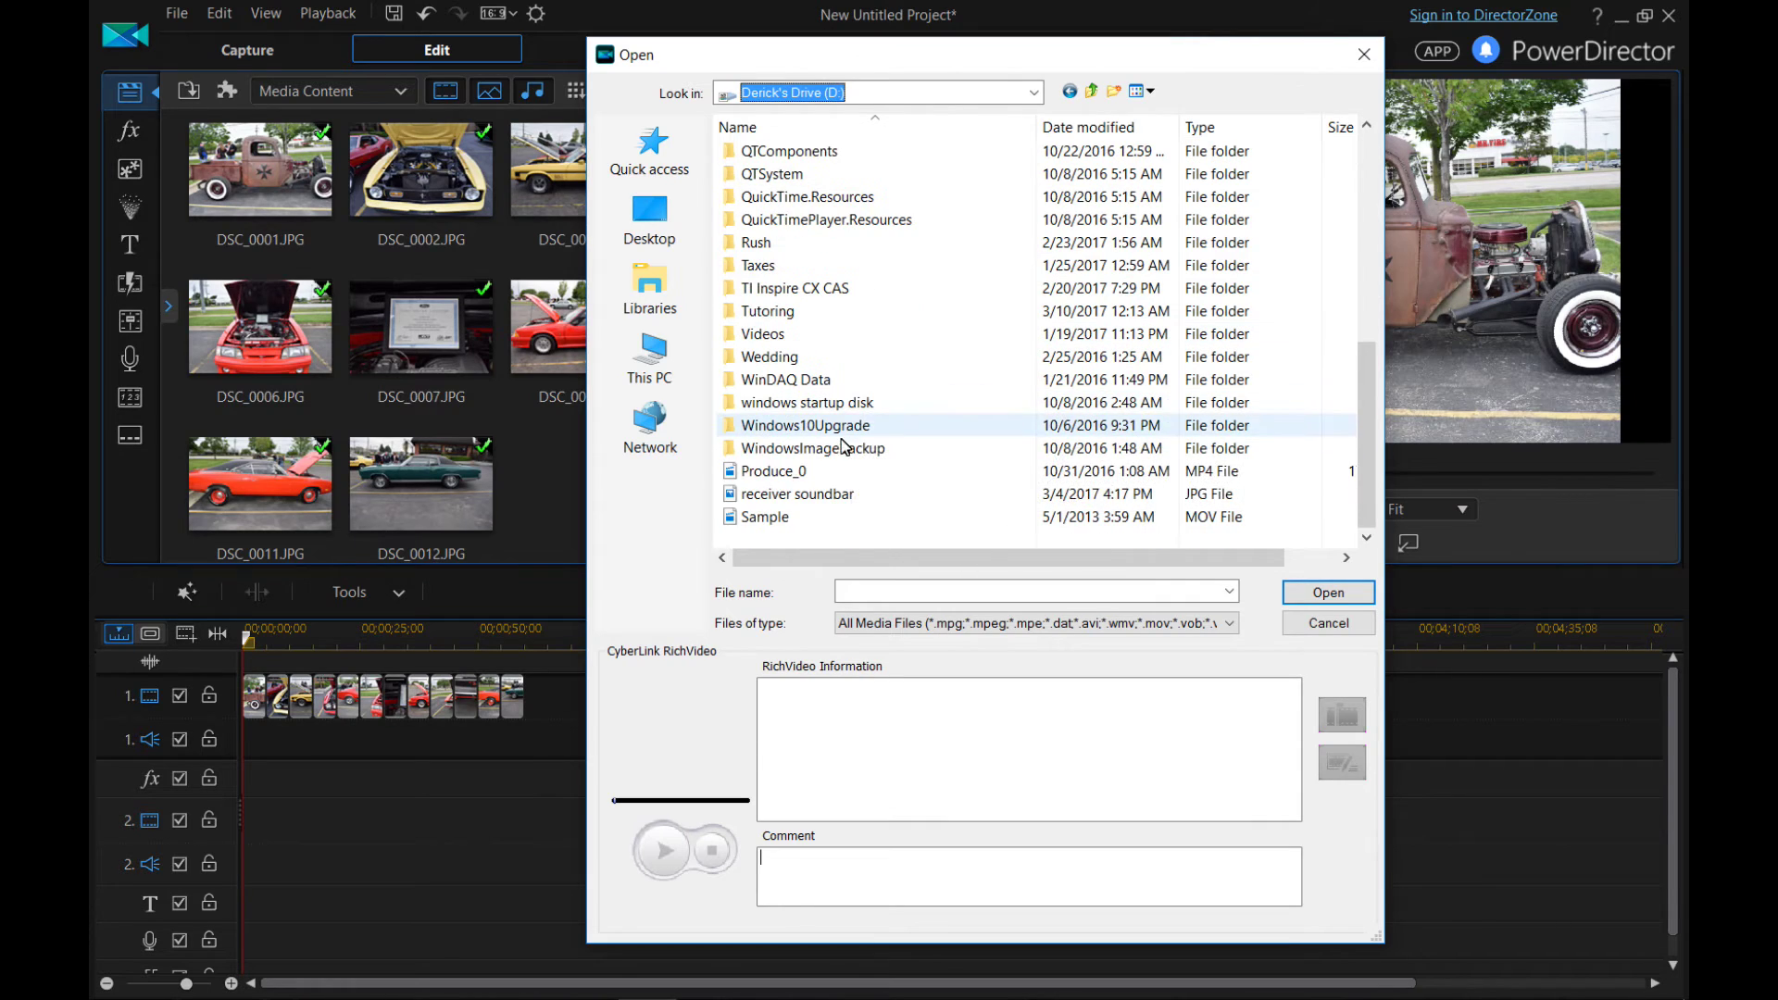
# Import 8_beneaththemistletoe_triplescoopmusic from Videos > Youtube videos > Audio tracks.
pyautogui.doubleClick(764, 335)
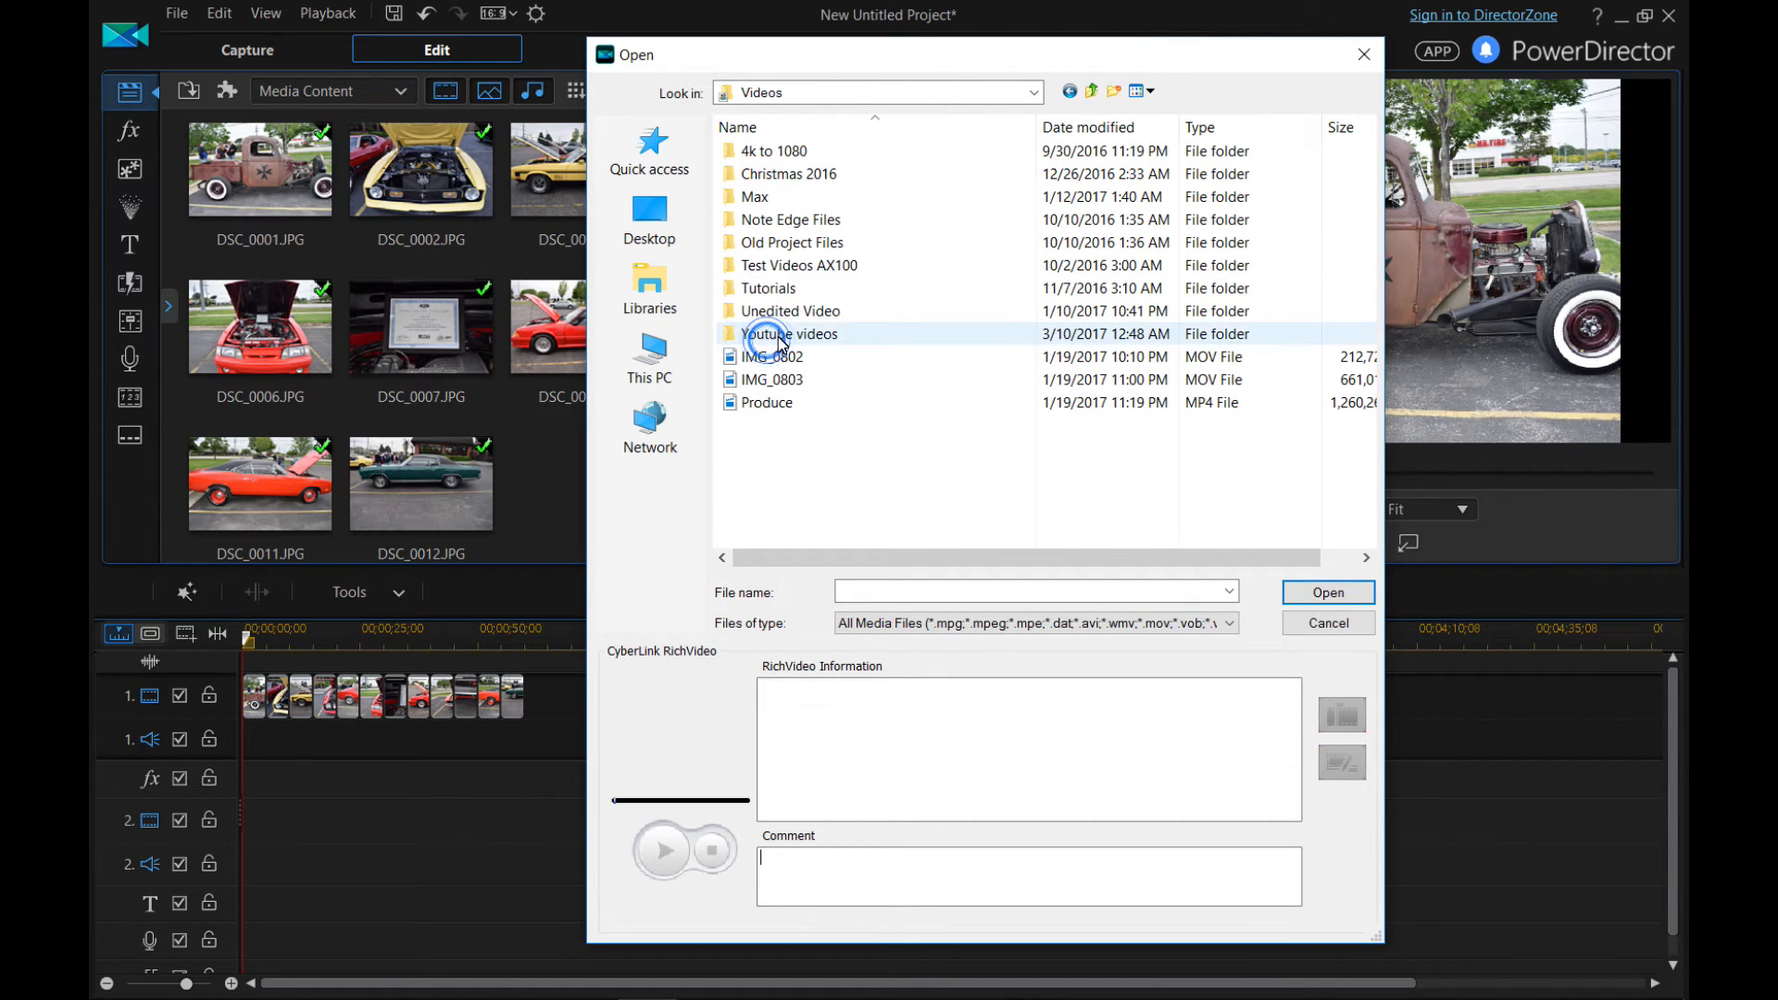
pyautogui.doubleClick(768, 336)
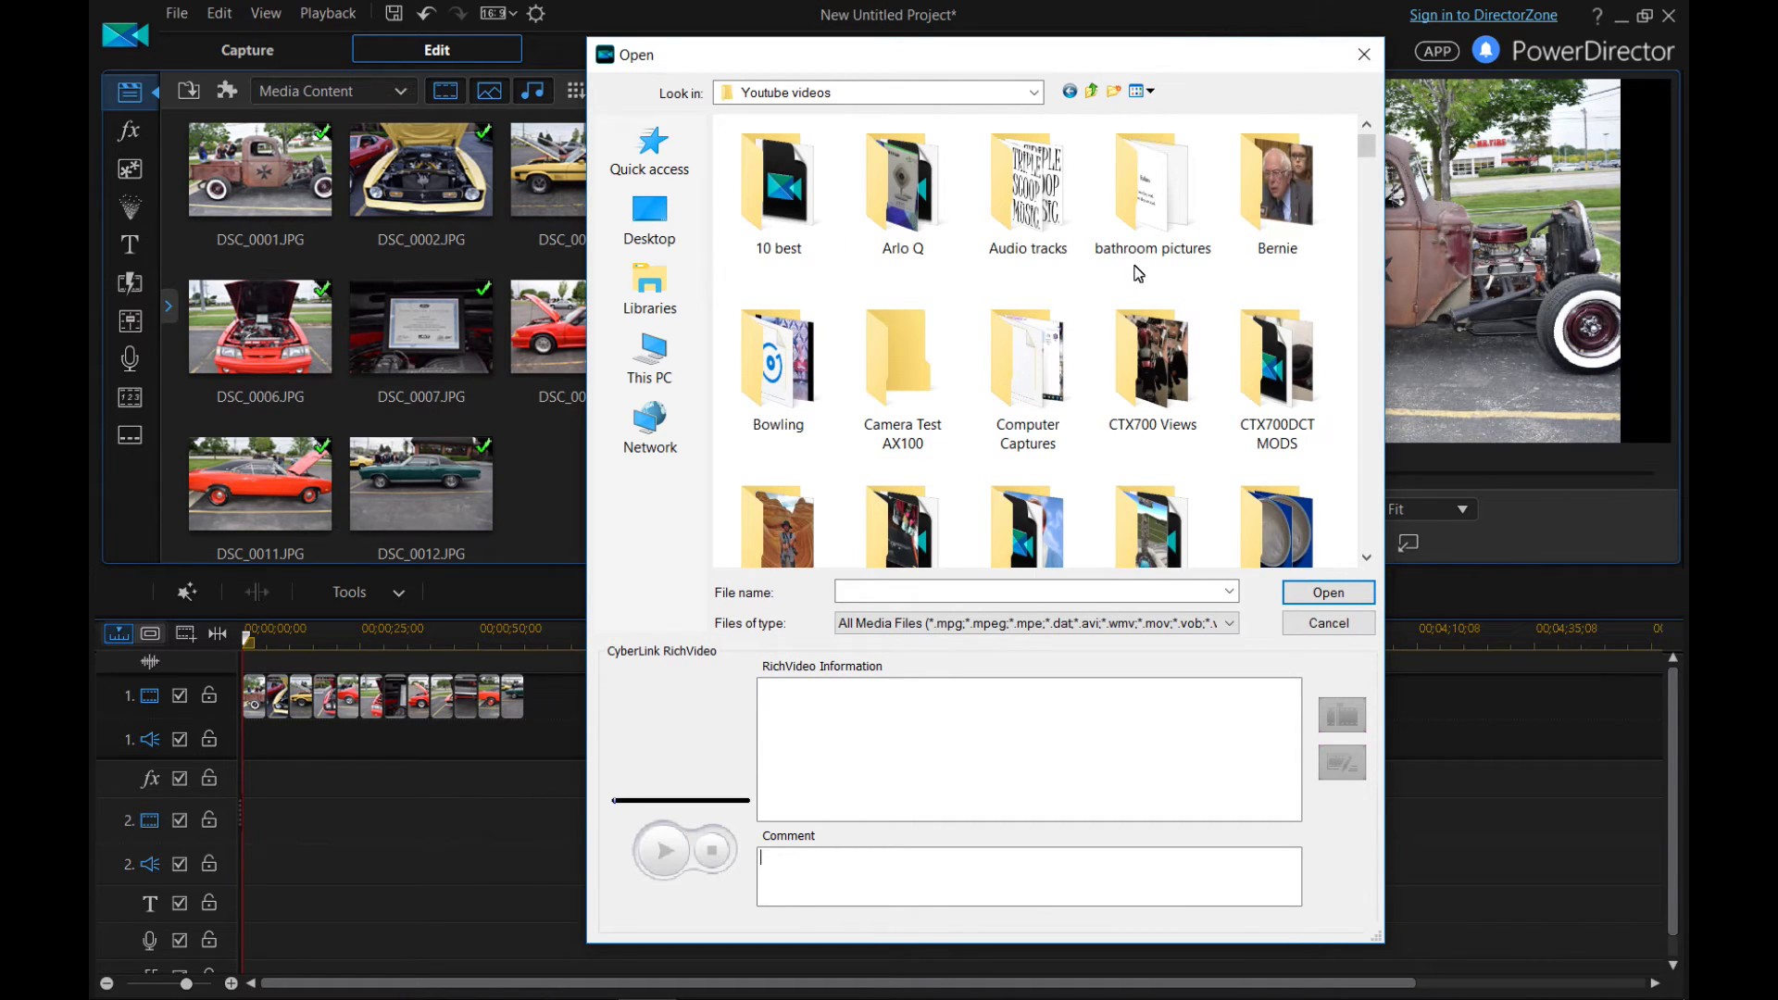
pyautogui.doubleClick(1051, 223)
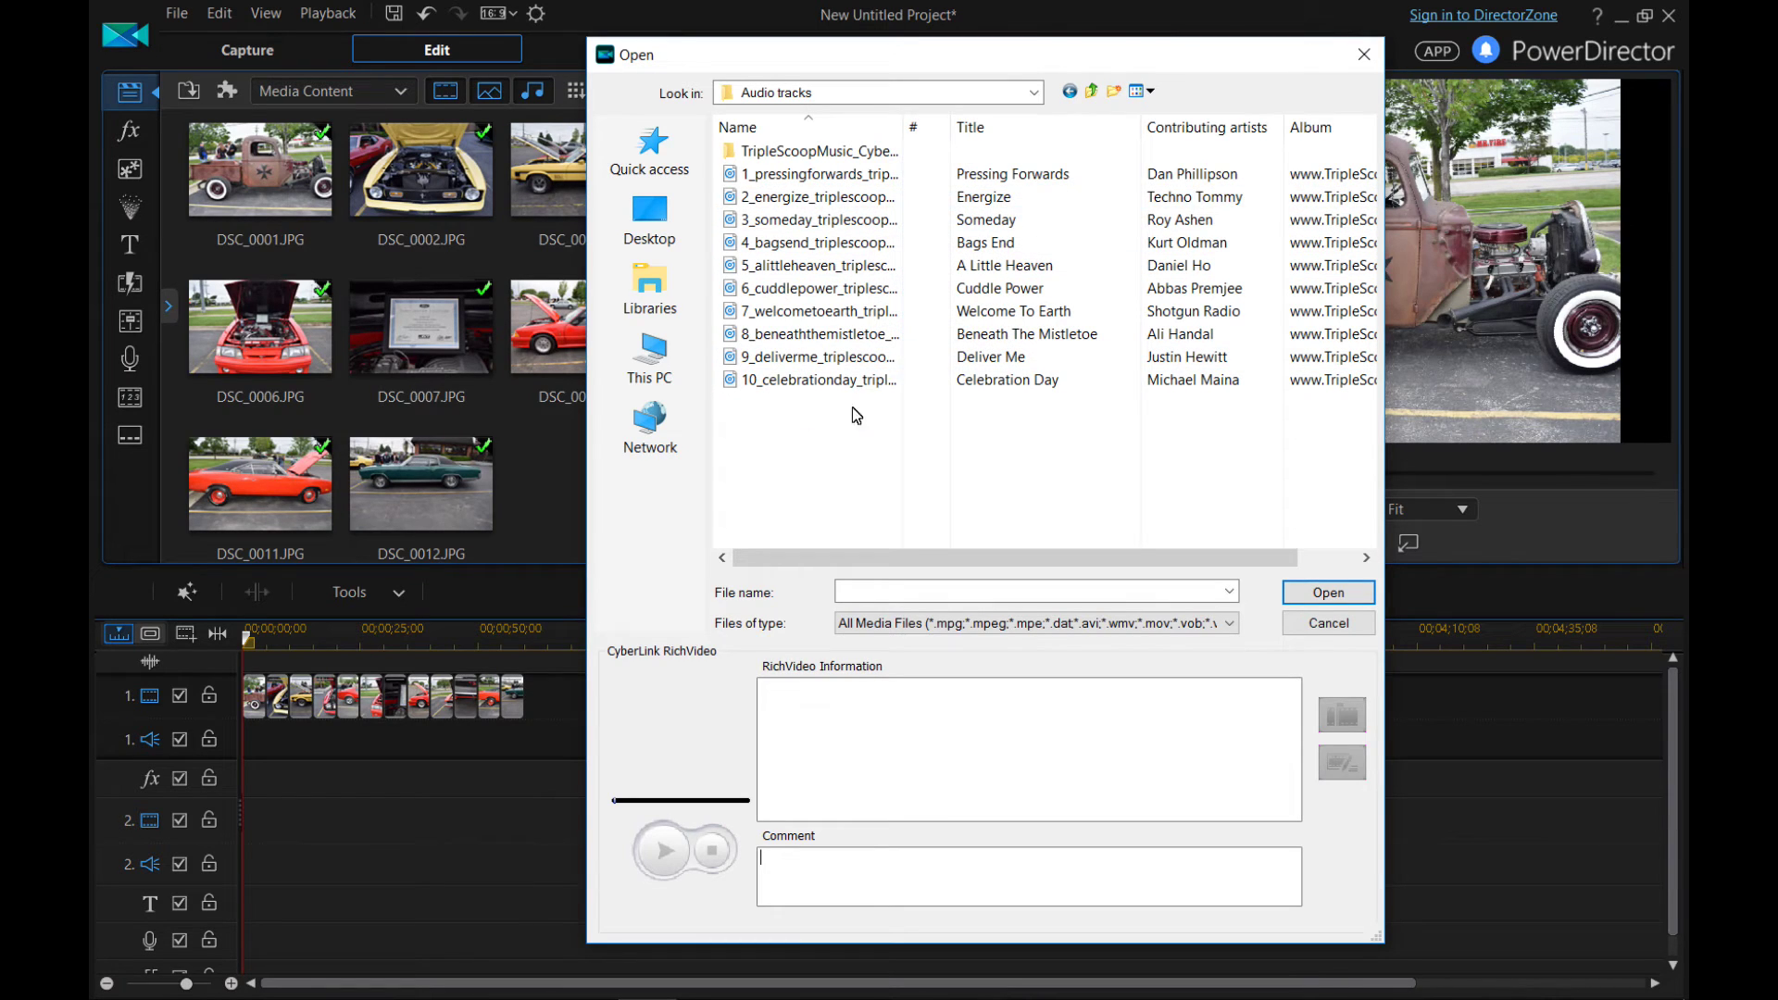
pyautogui.moveTo(905, 130); pyautogui.dragTo(1016, 139)
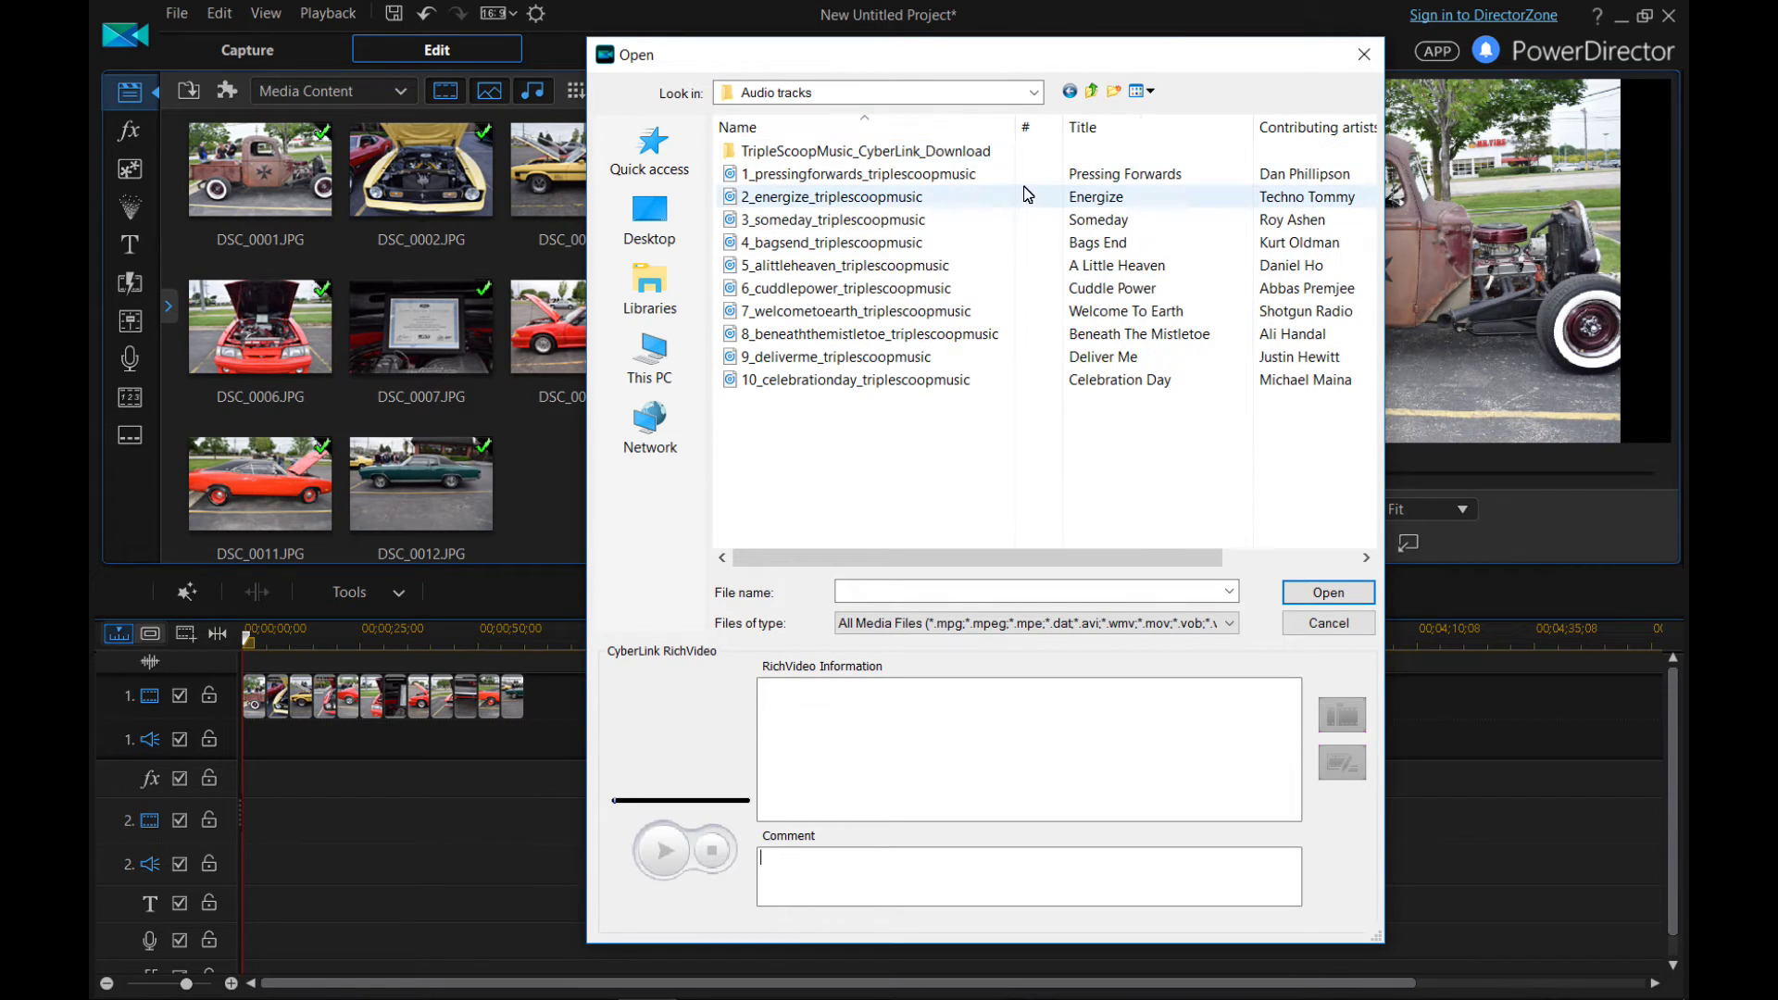
pyautogui.click(868, 346)
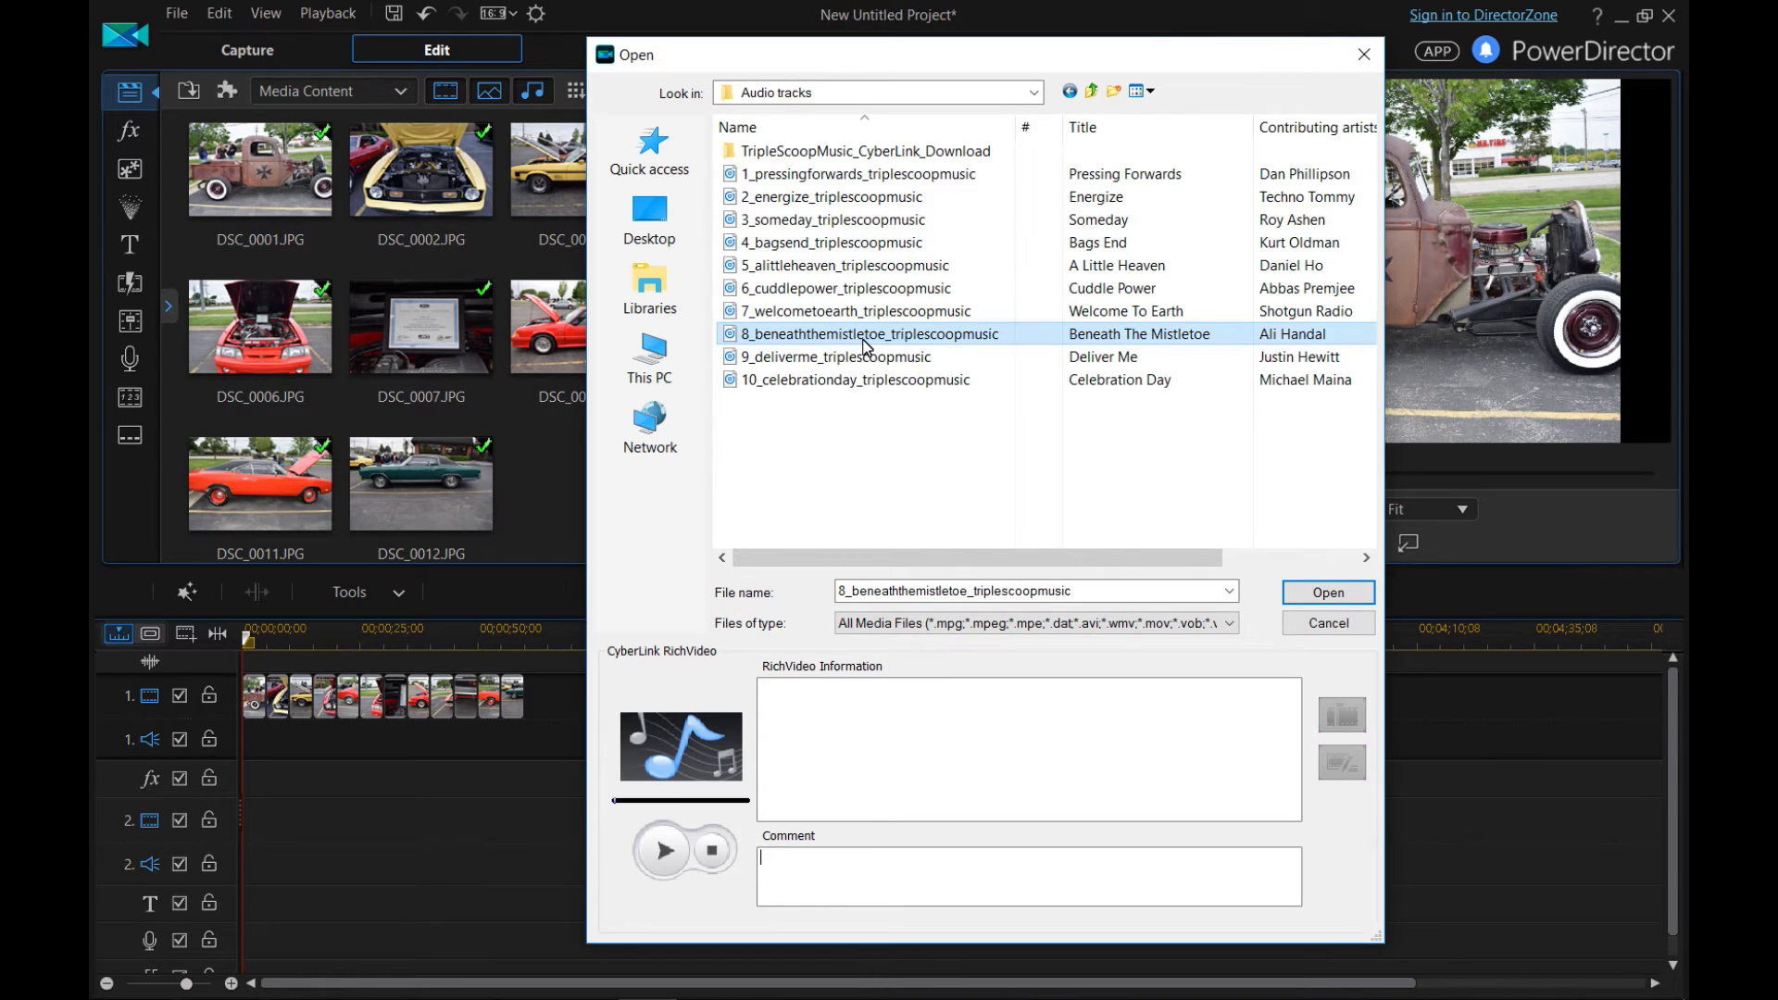
pyautogui.doubleClick(866, 345)
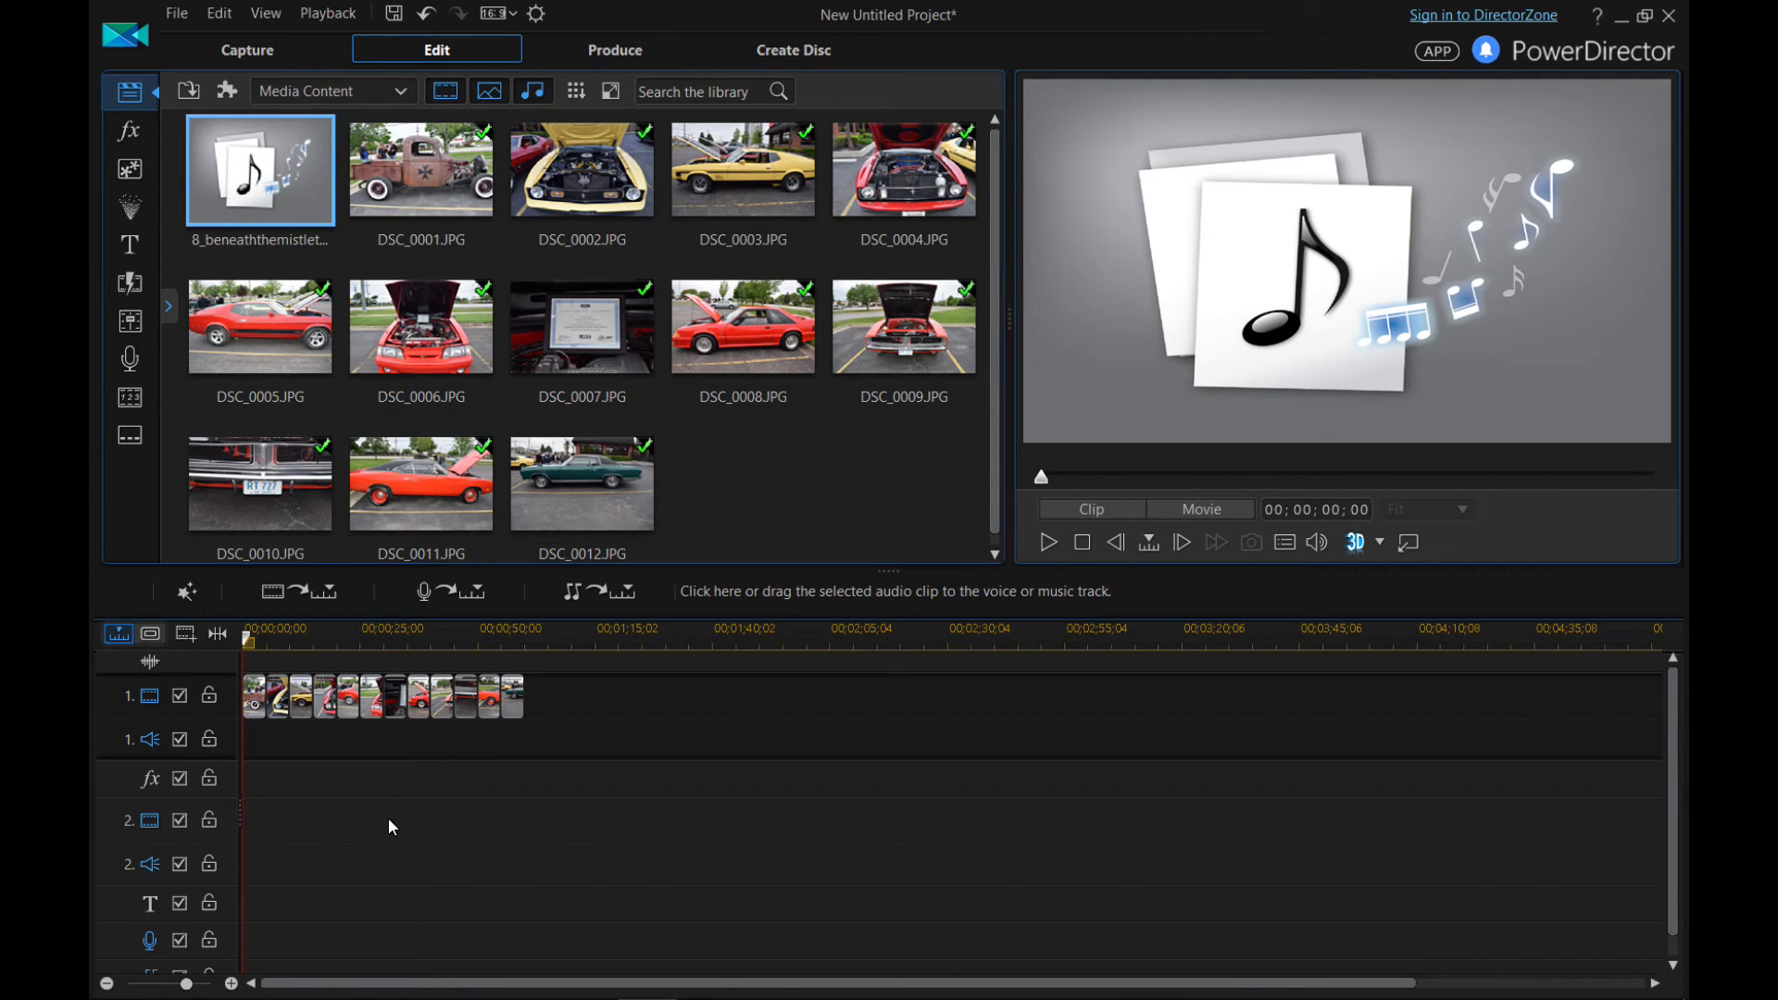
pyautogui.scroll(-1, 390, 823)
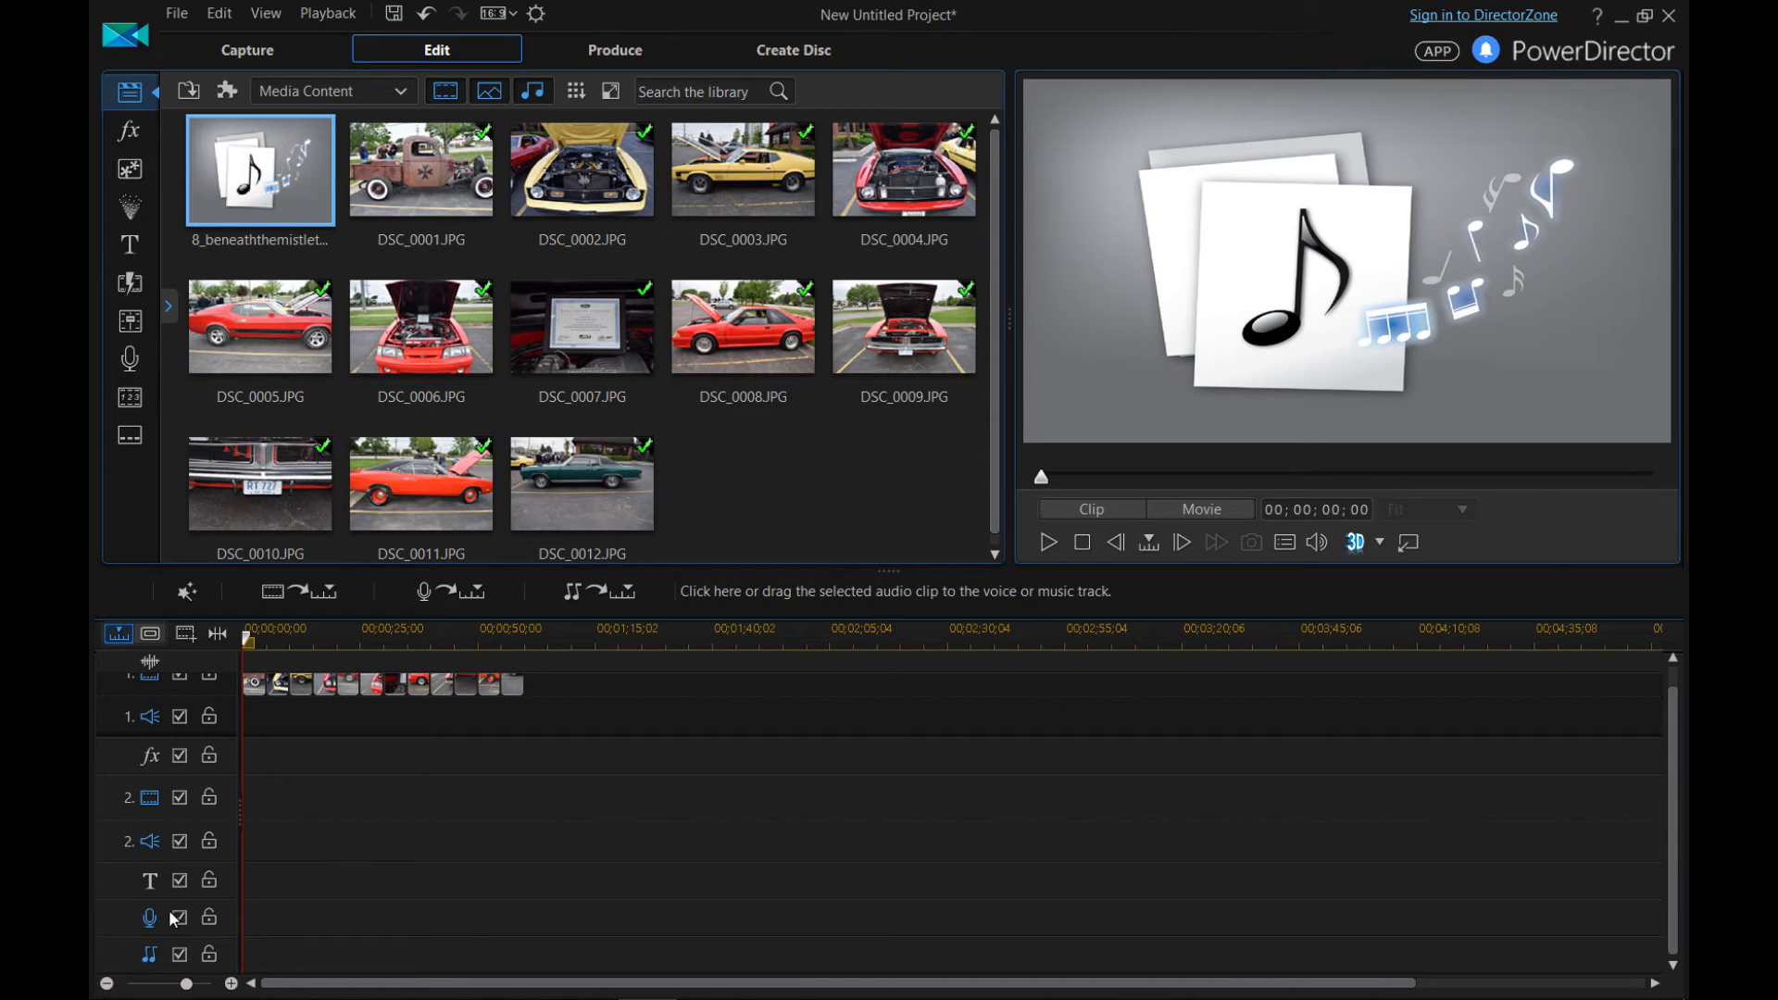
# Add 1 video and 1 audio track below track 2 via Add Tracks.
pyautogui.rightClick(114, 881)
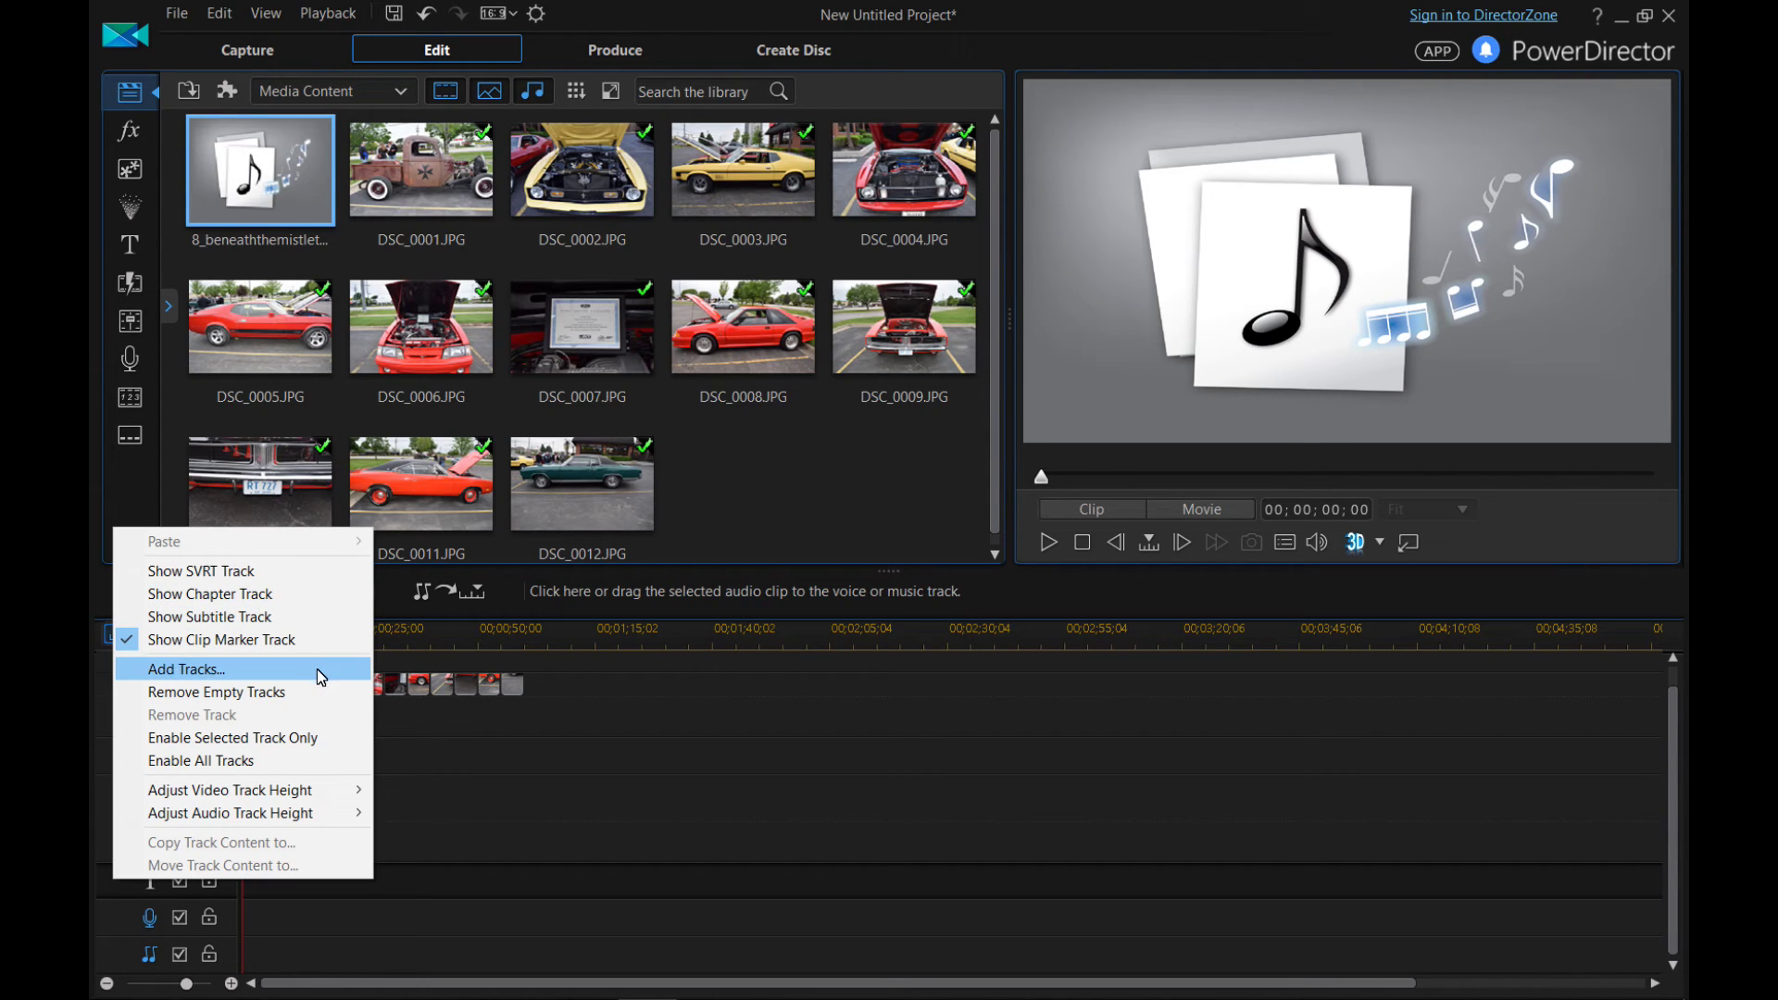
pyautogui.click(265, 669)
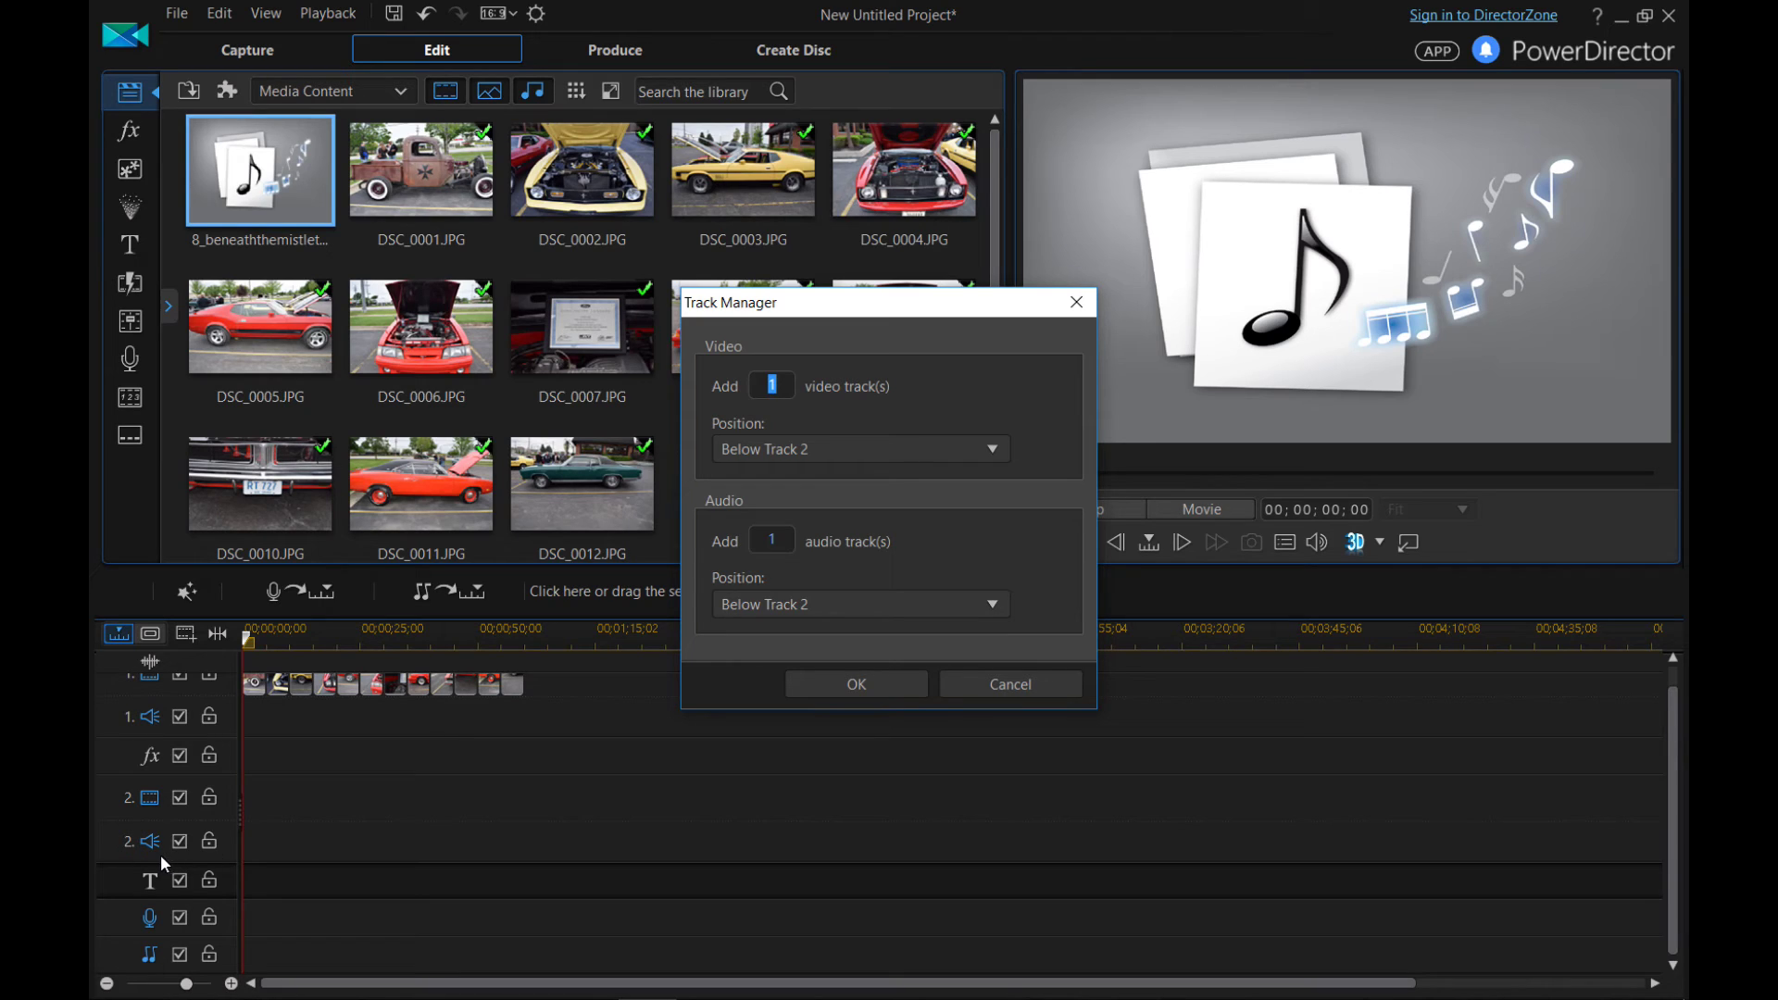
pyautogui.click(887, 451)
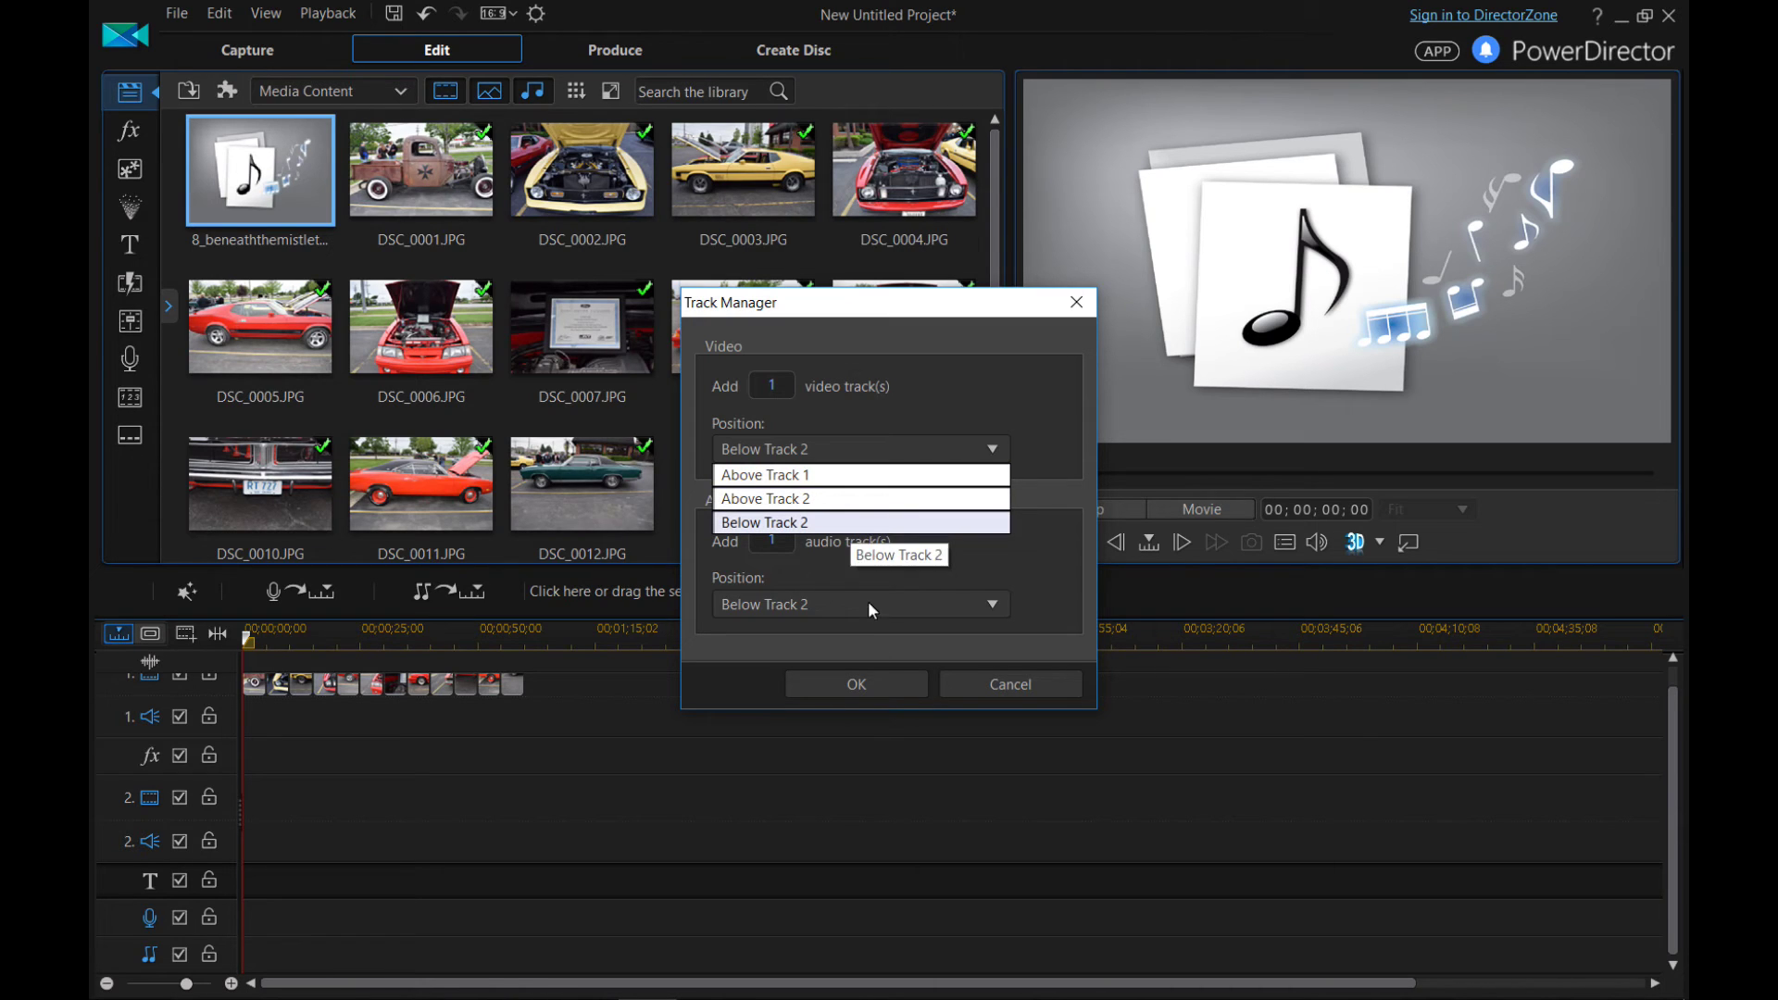
pyautogui.click(1029, 567)
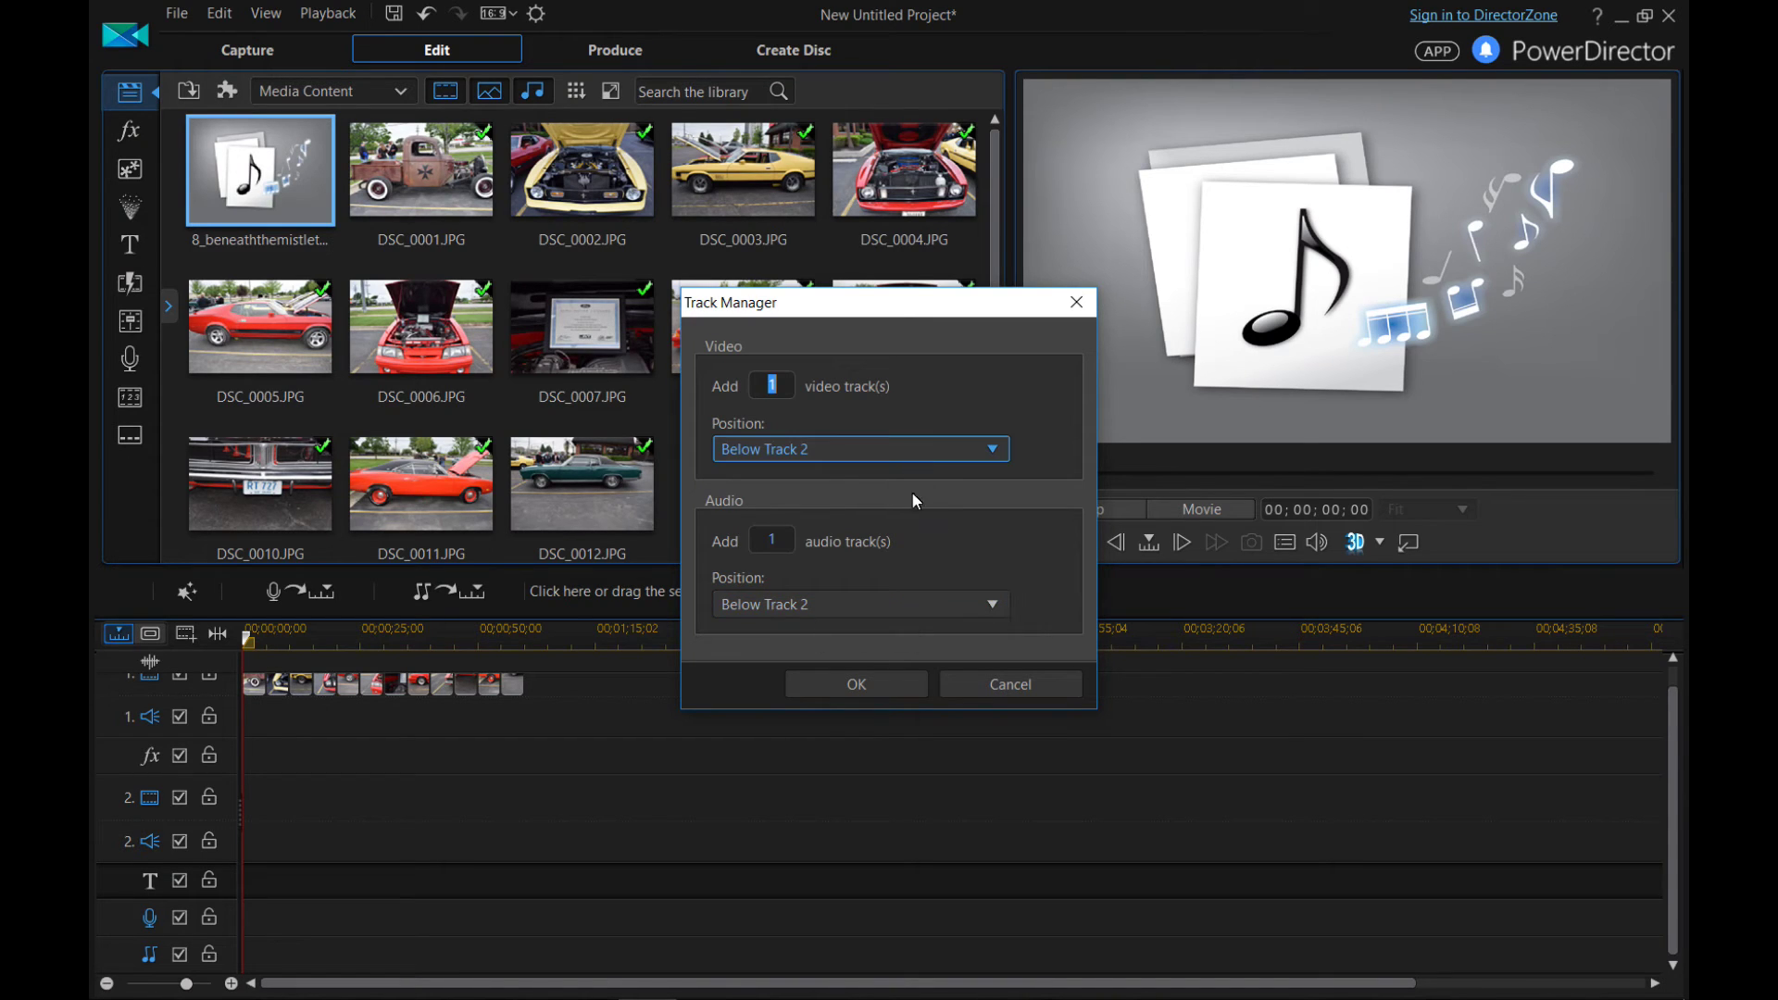
pyautogui.click(857, 683)
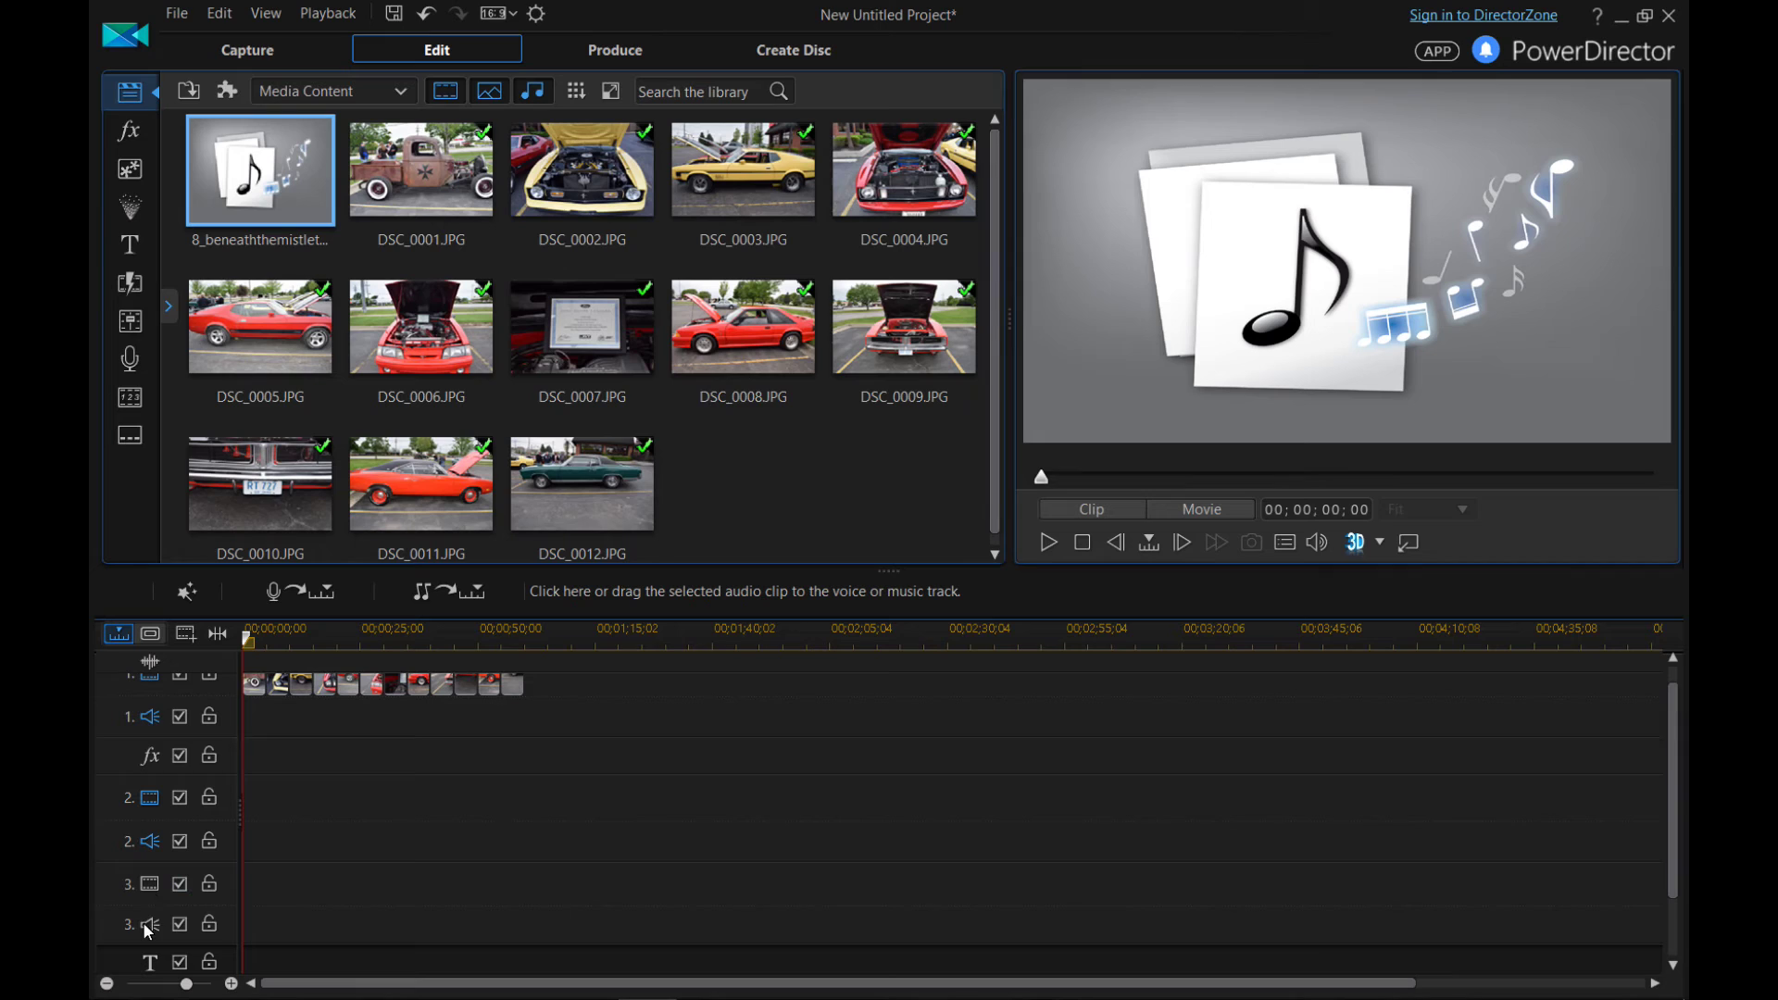
# Add 1 more video and audio track below track 3, creating track 4.
pyautogui.scroll(-2, 118, 917)
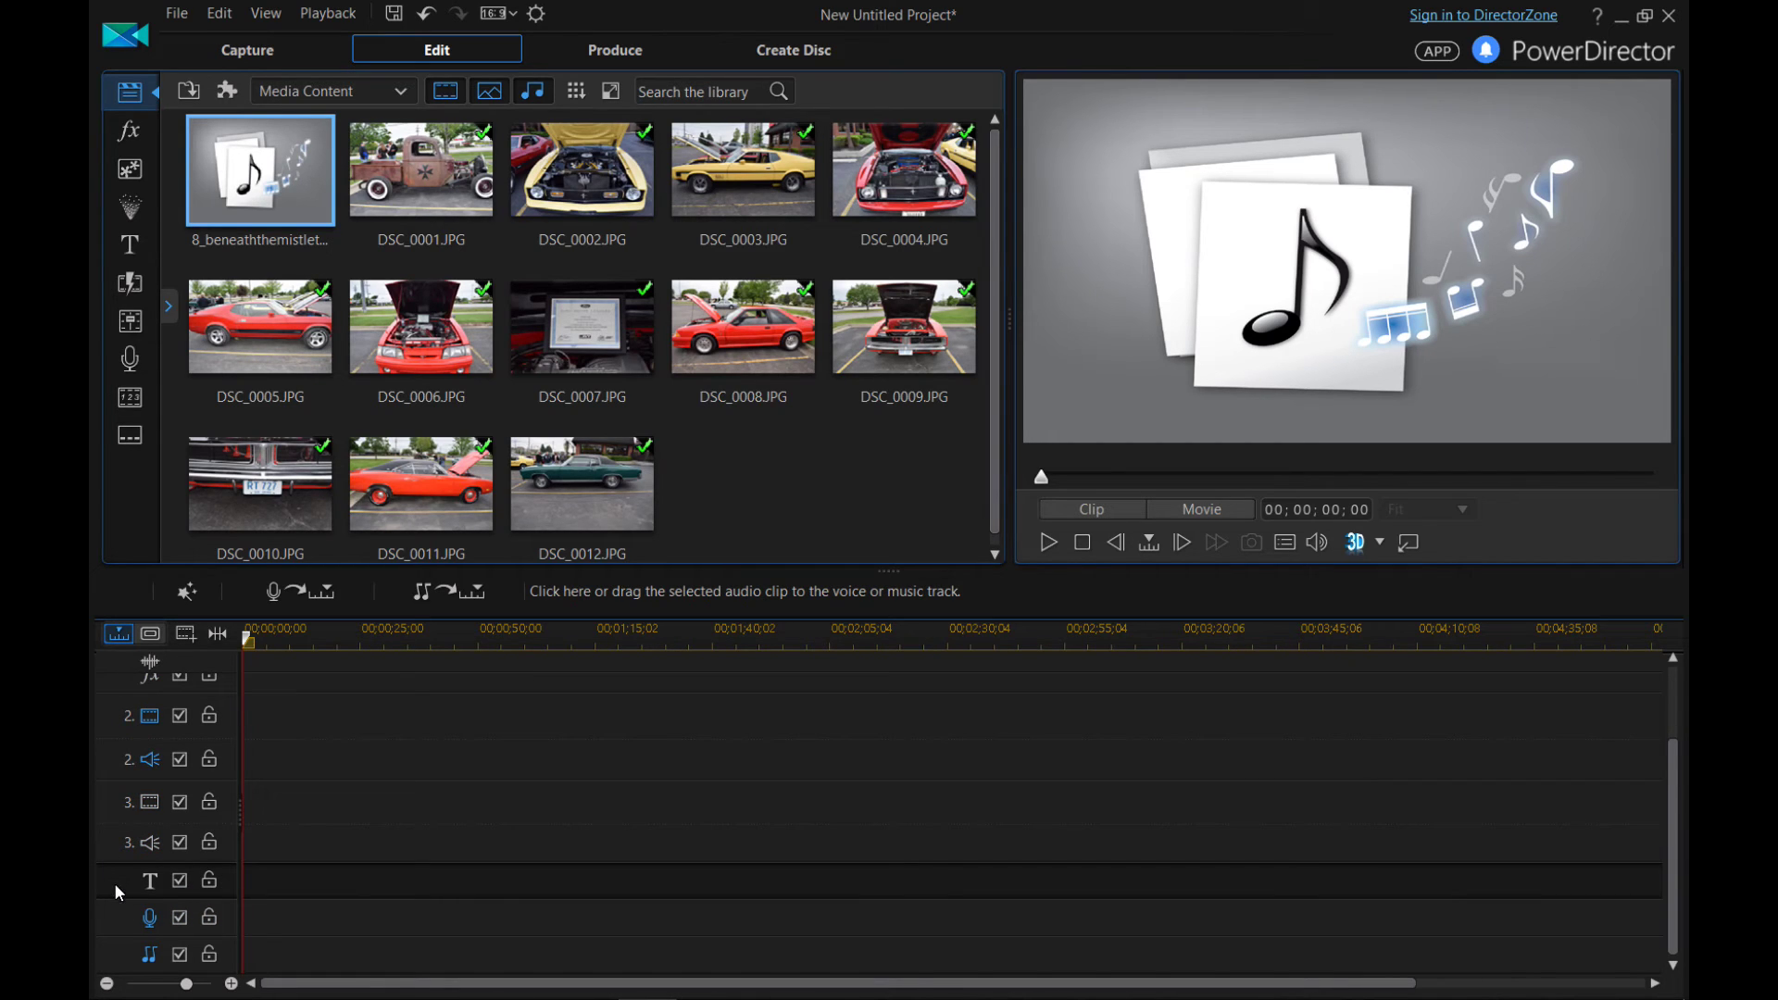
pyautogui.rightClick(115, 885)
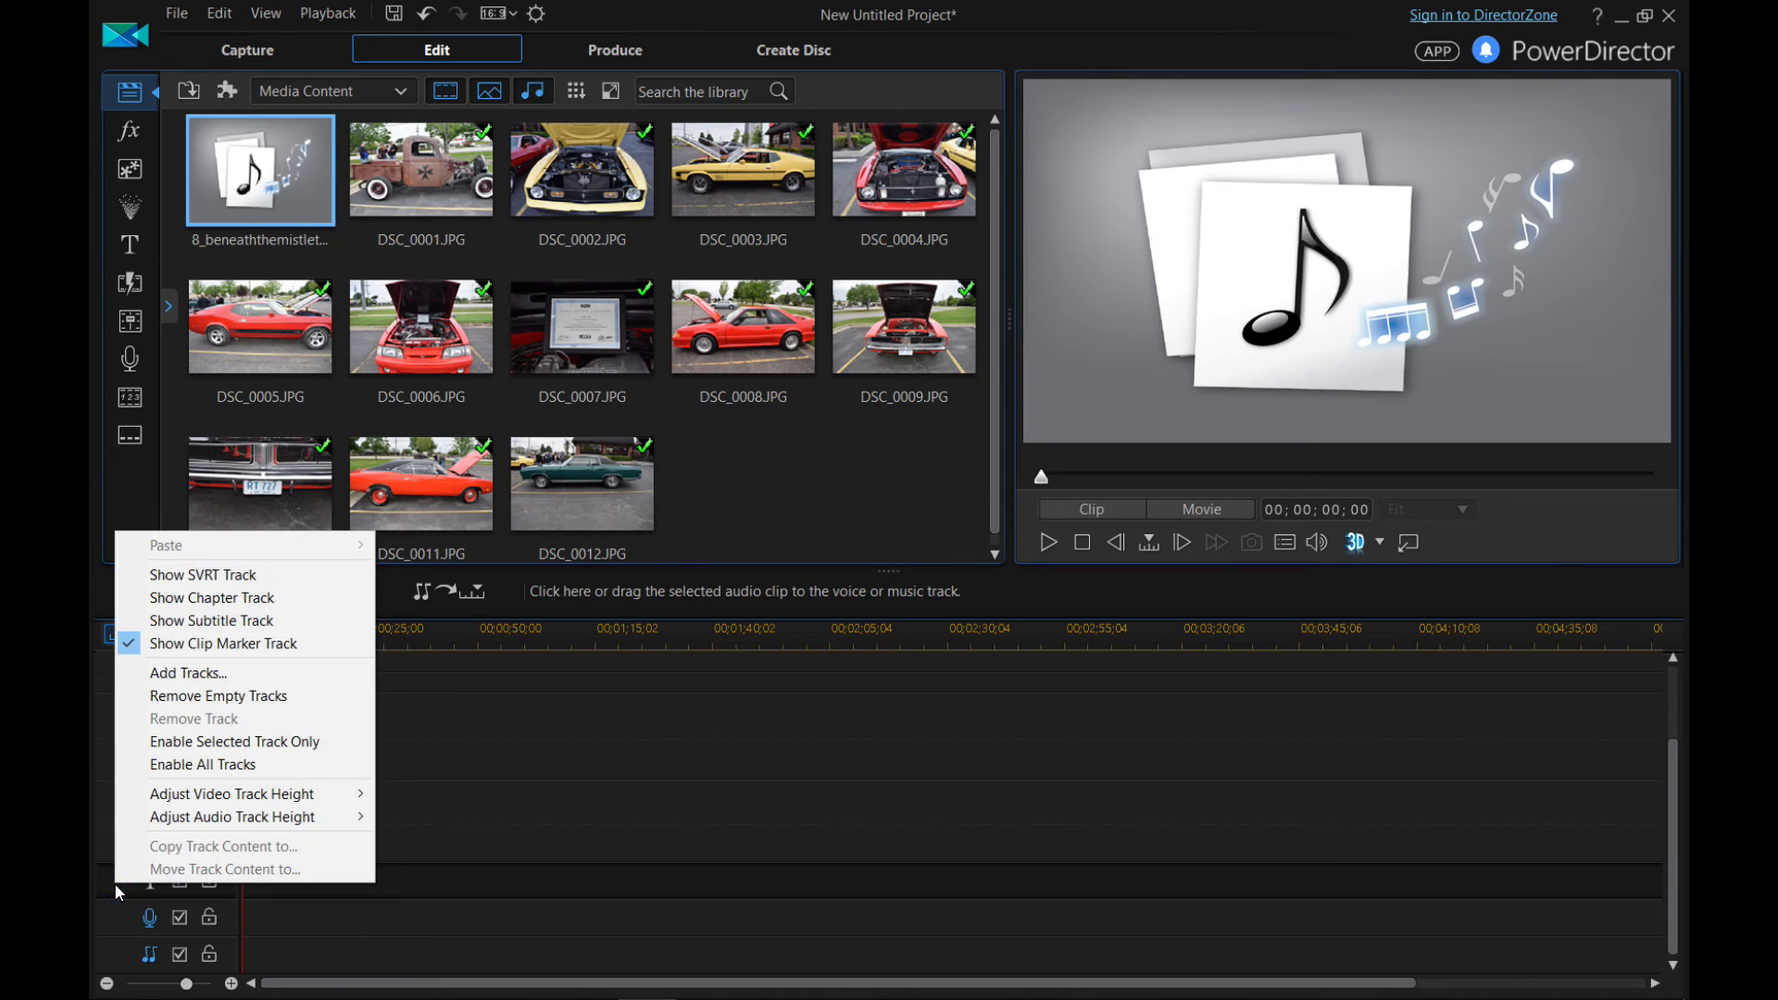
pyautogui.click(278, 676)
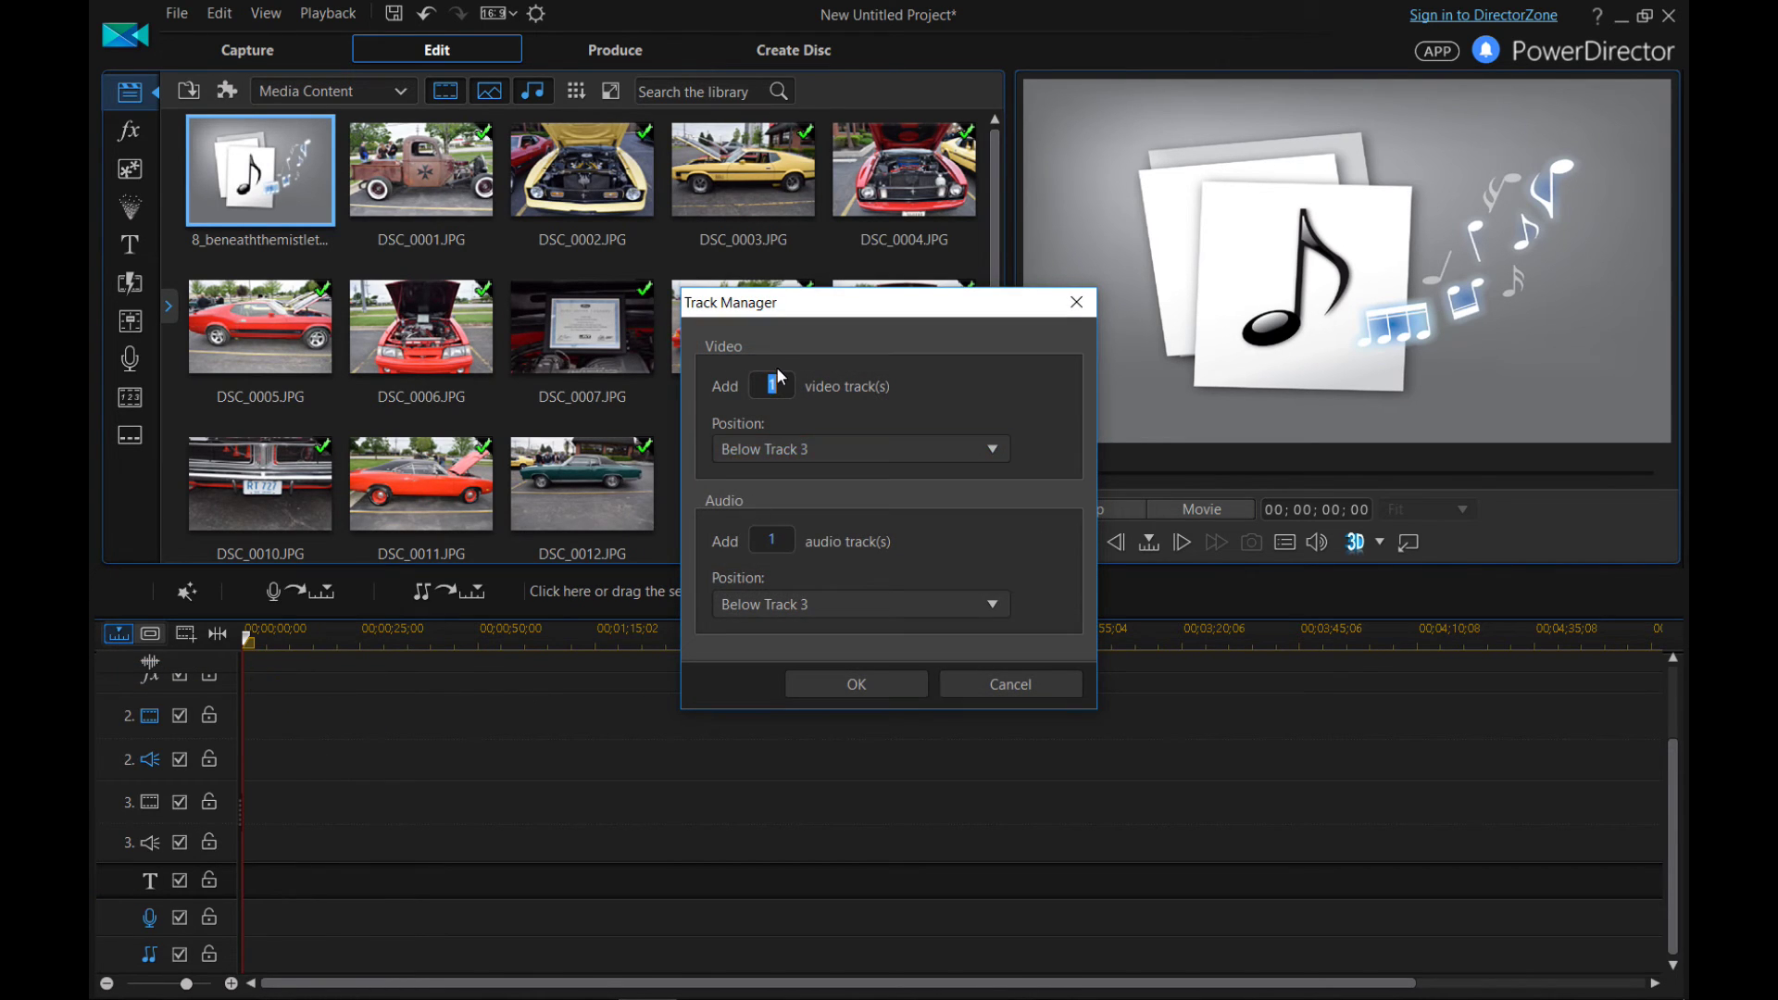
pyautogui.click(845, 685)
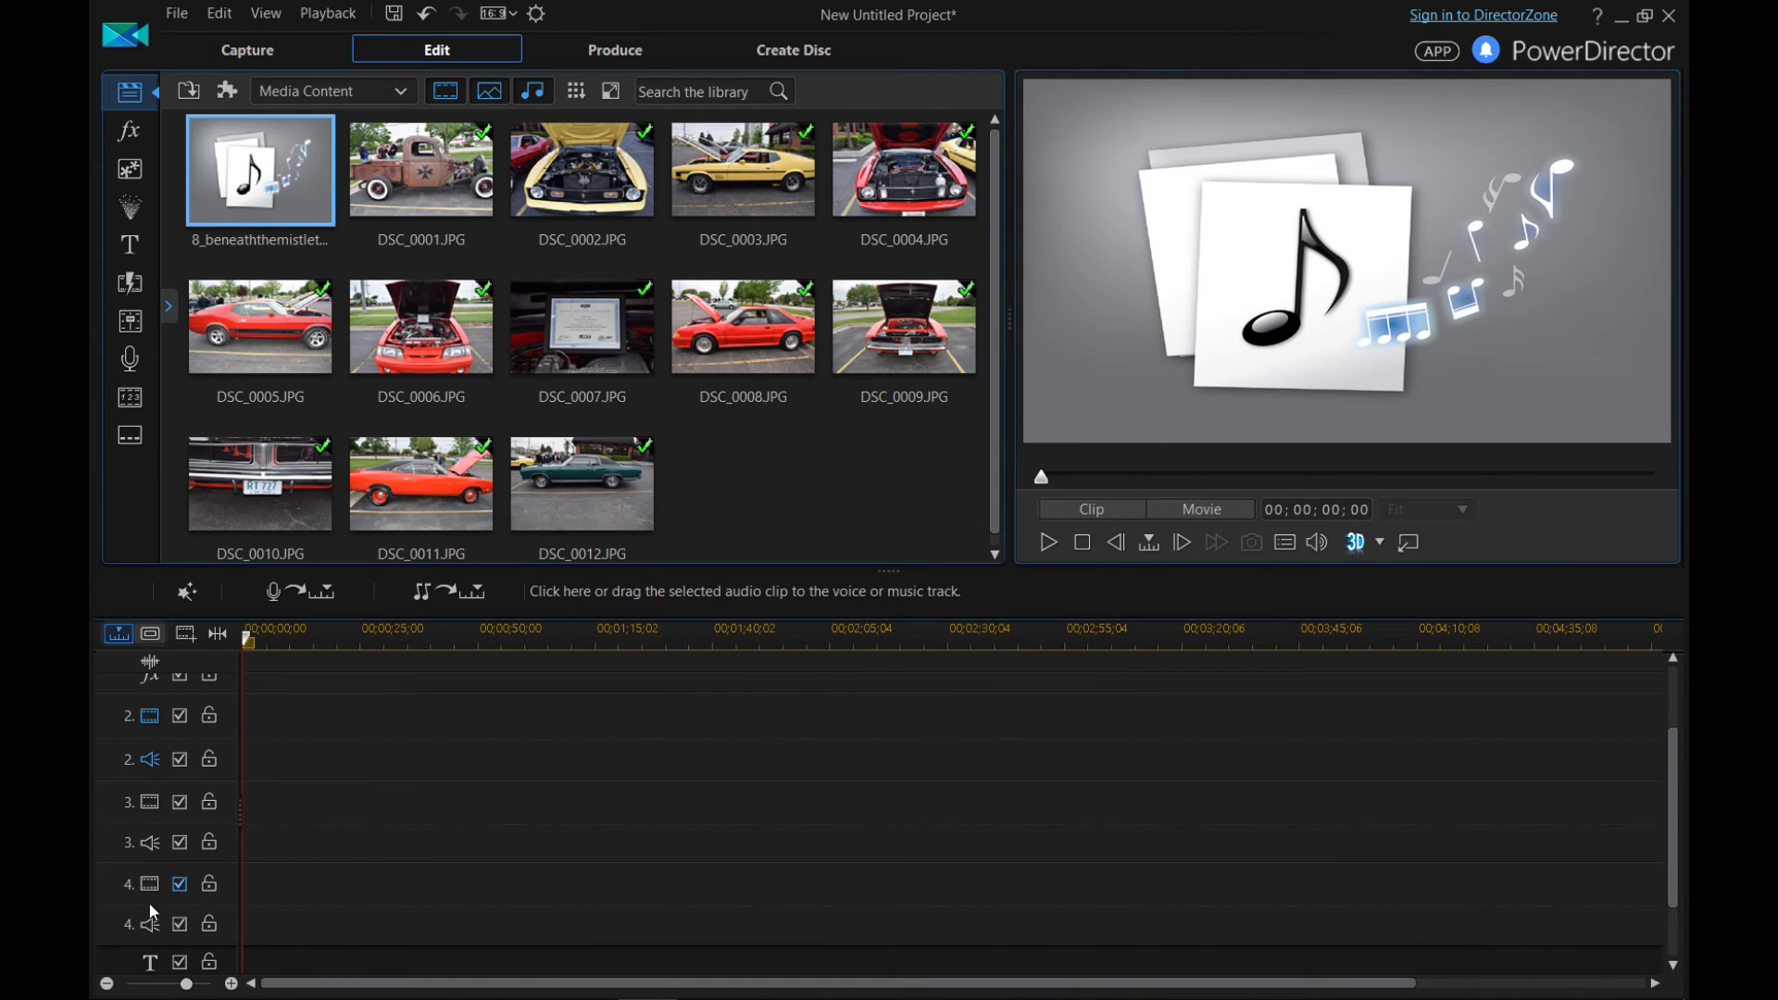
pyautogui.scroll(2, 236, 900)
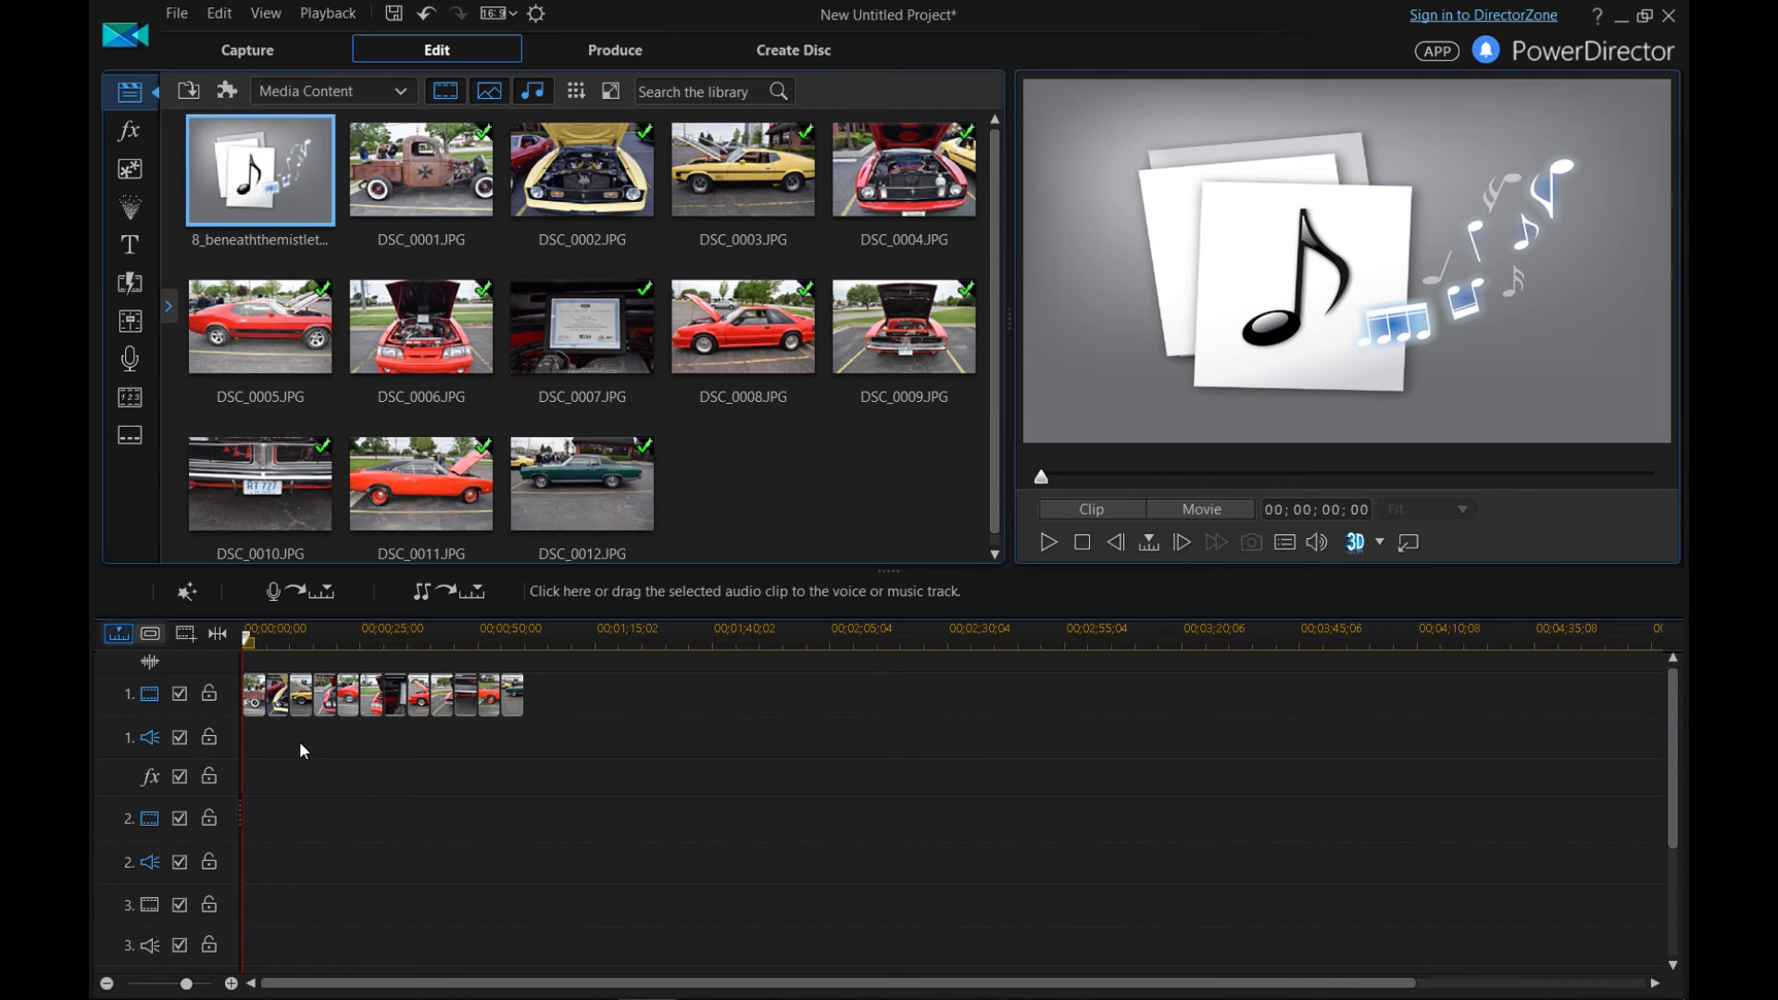
# Move the DSC_0002 yellow-car engine photo to track 2 at 5 seconds and play the movie from the start.
pyautogui.click(277, 696)
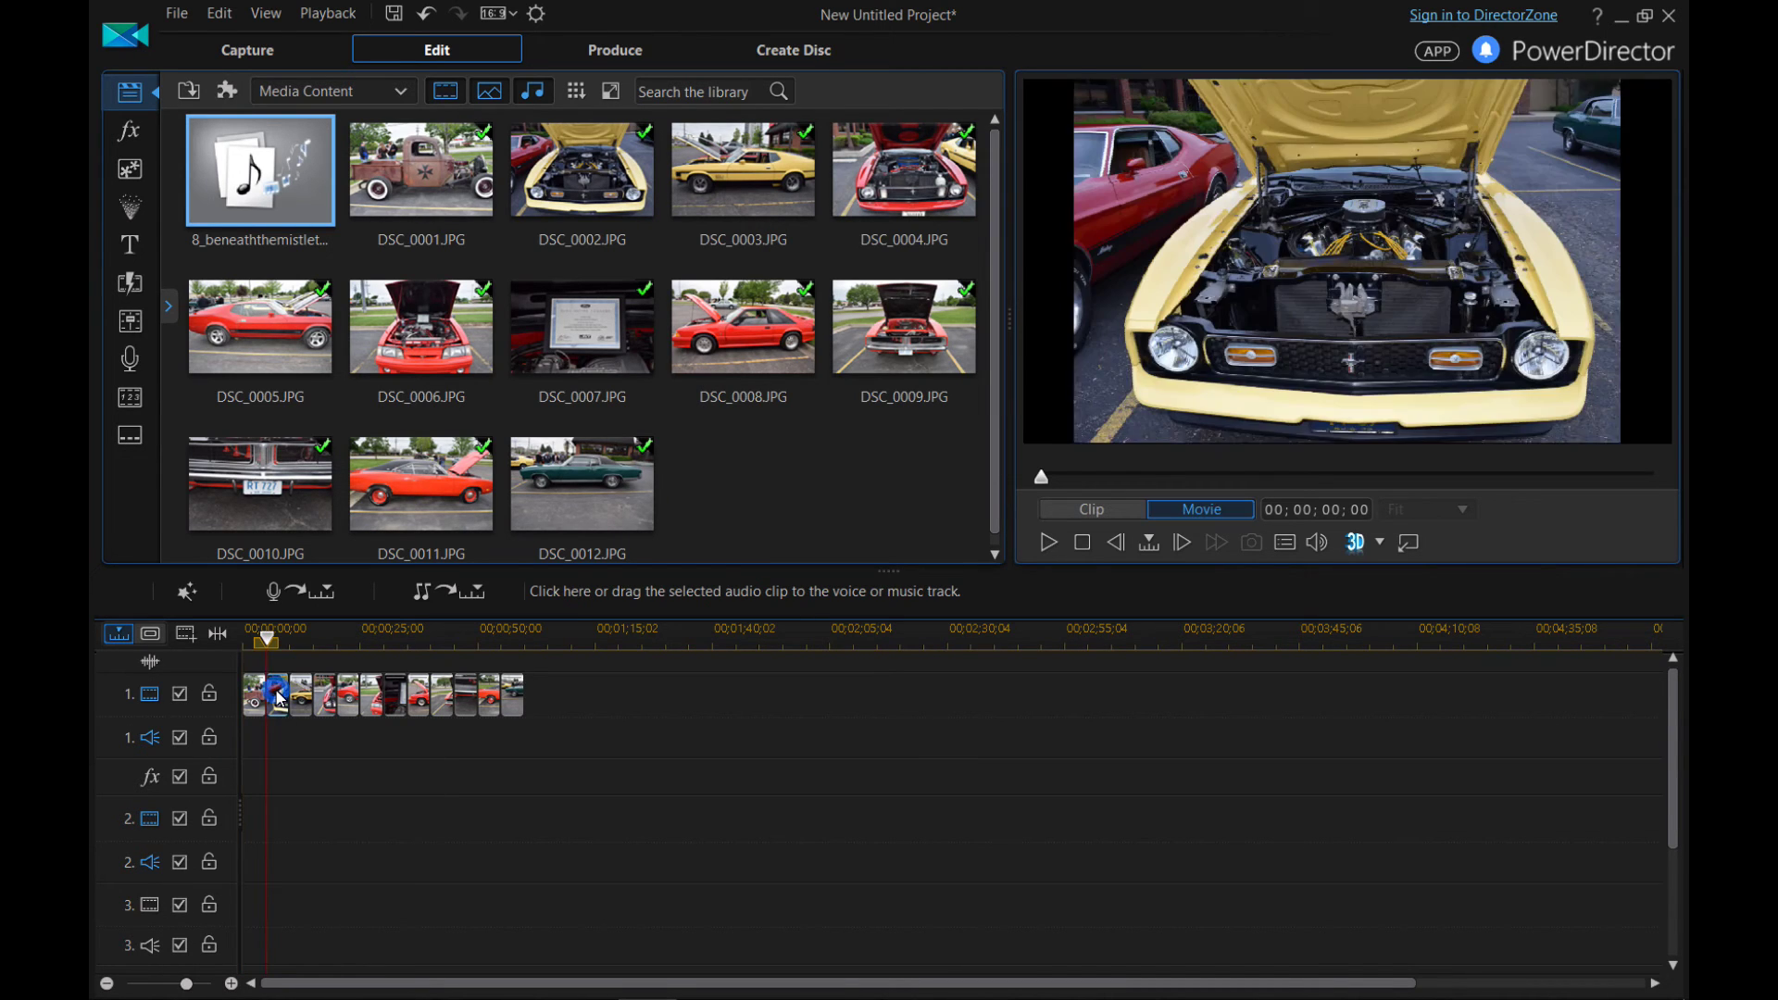
pyautogui.moveTo(277, 701); pyautogui.dragTo(275, 837)
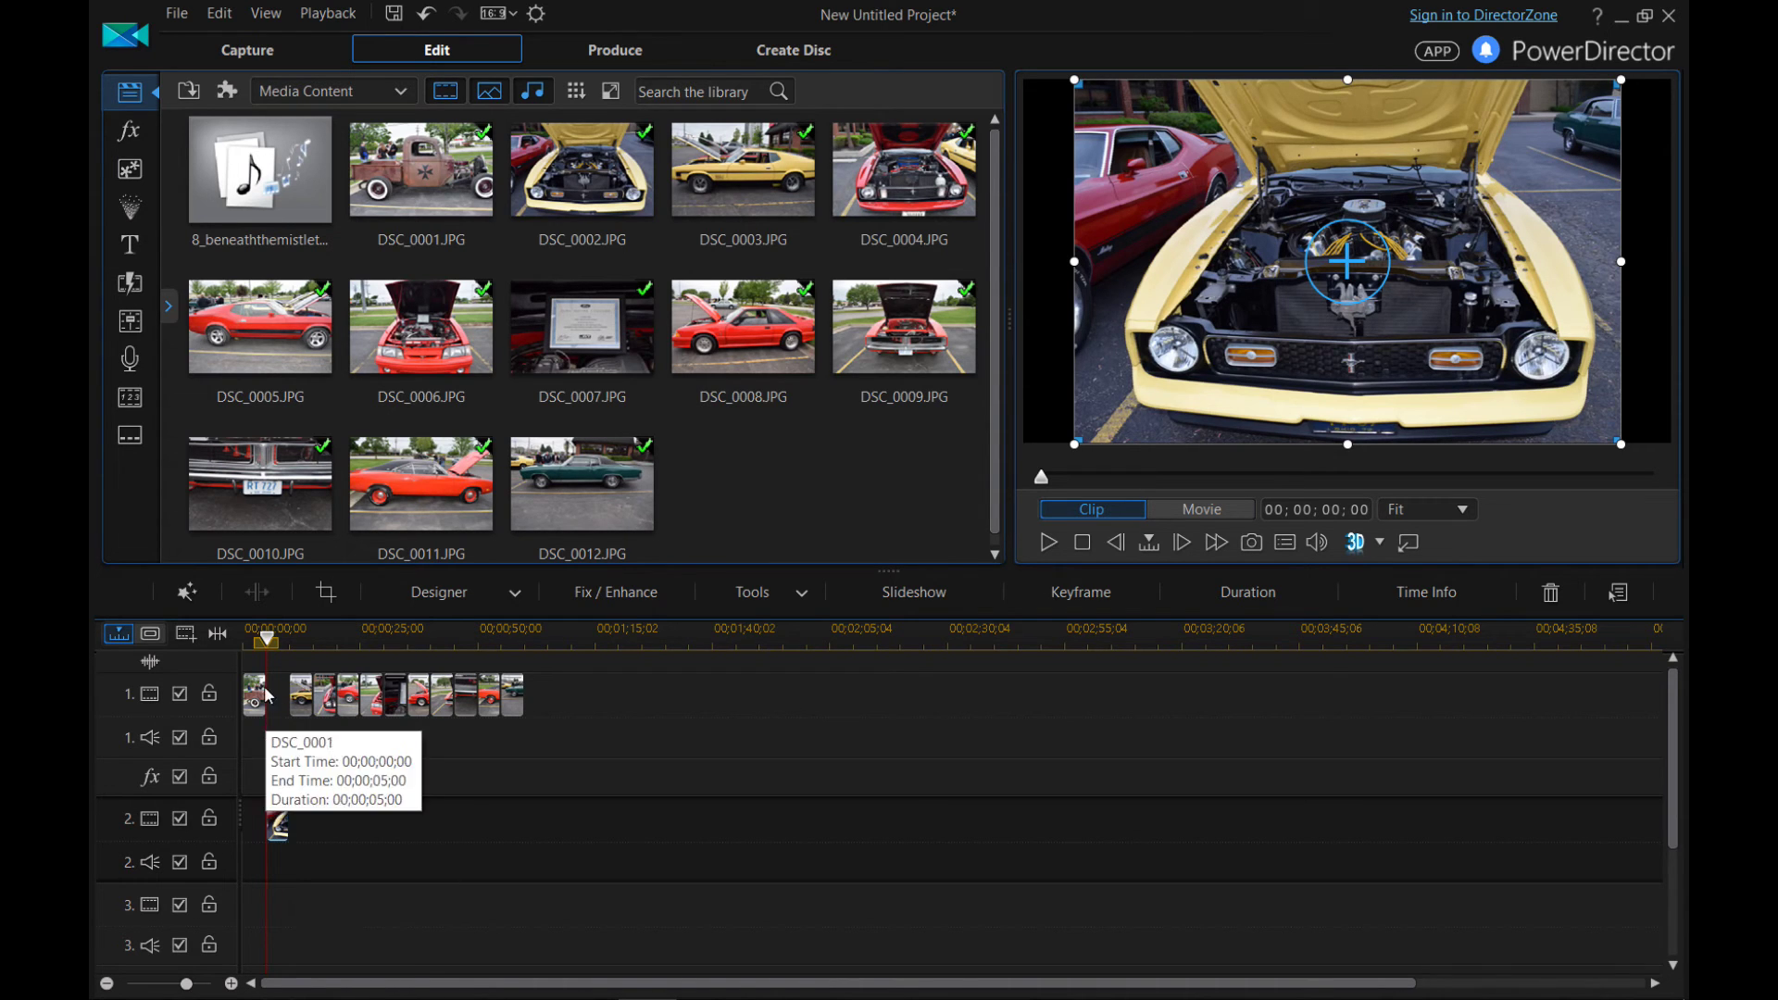
pyautogui.moveTo(270, 646); pyautogui.dragTo(246, 639)
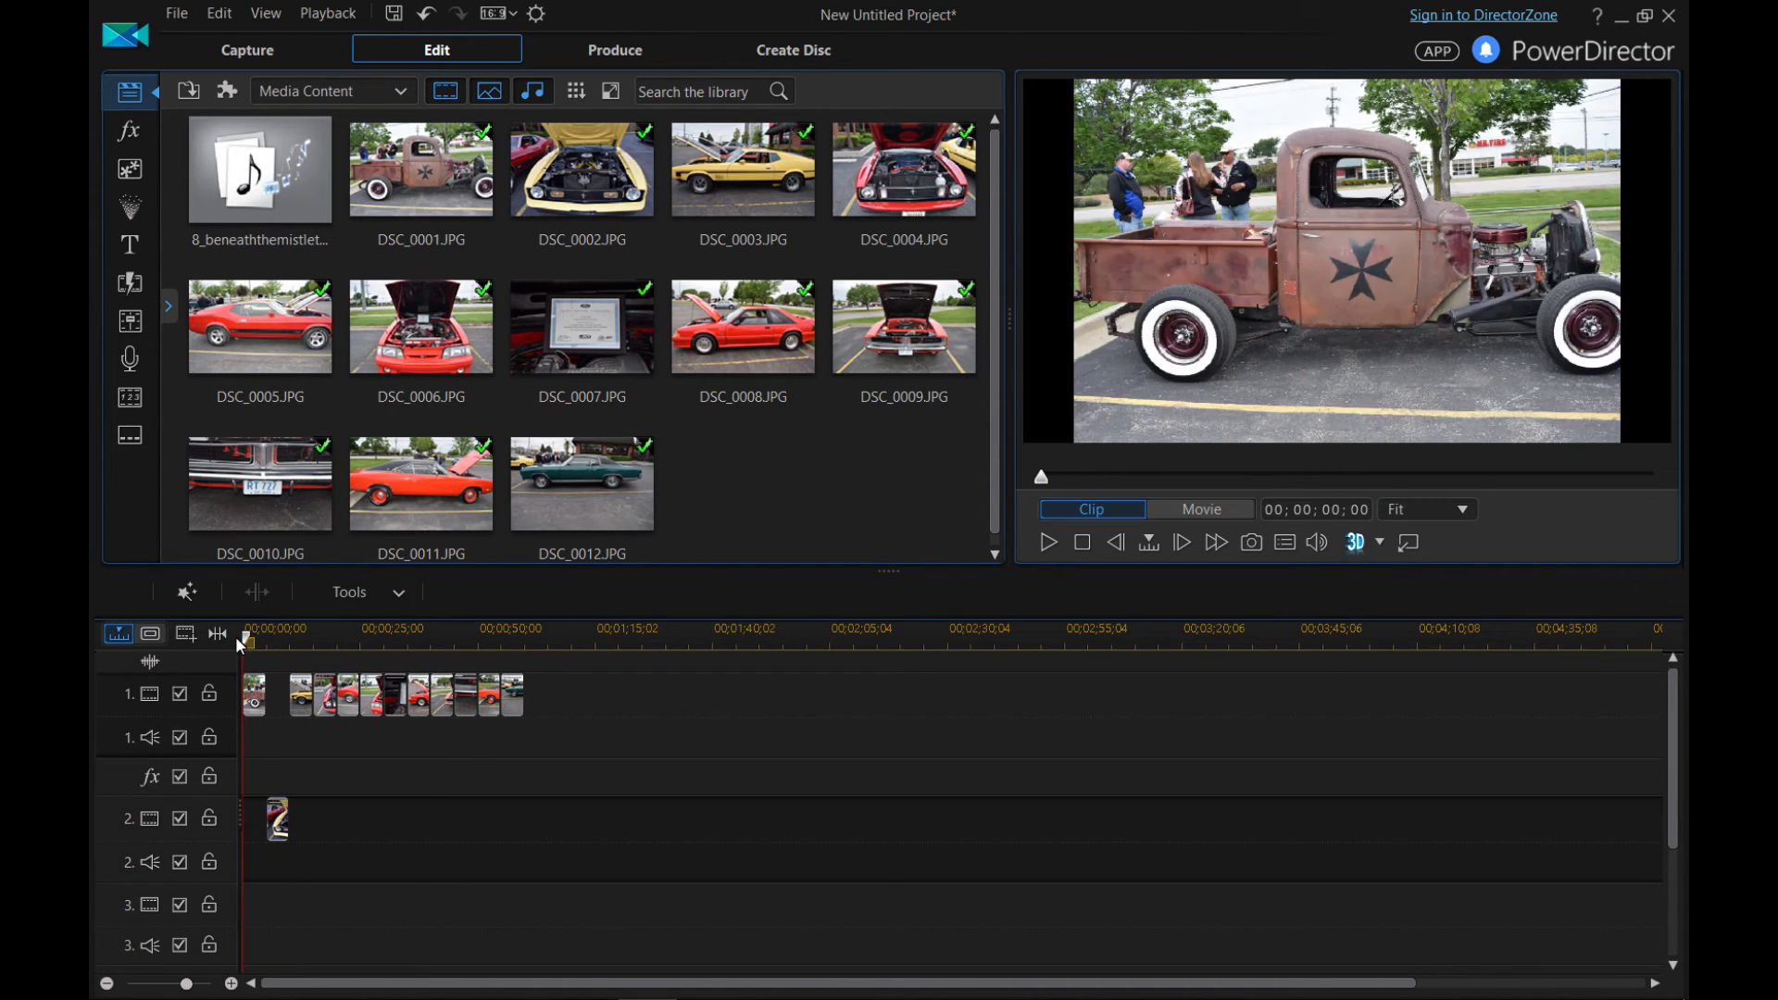
pyautogui.click(1186, 526)
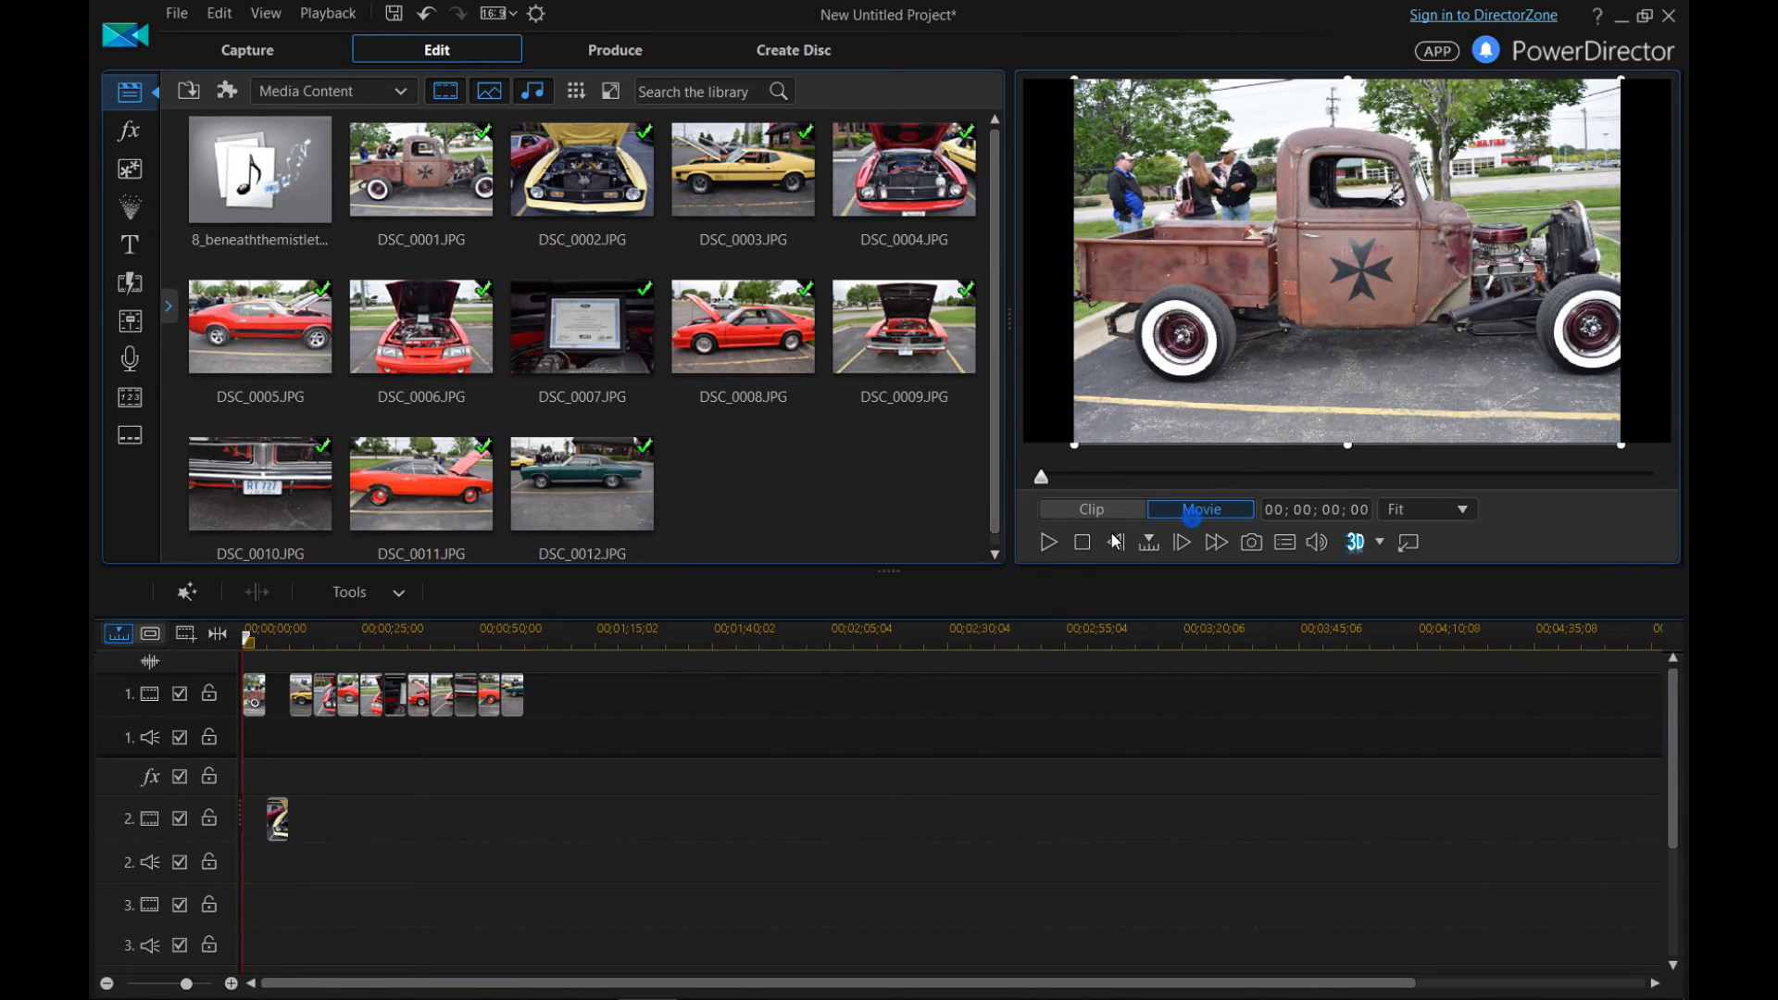
pyautogui.click(1049, 544)
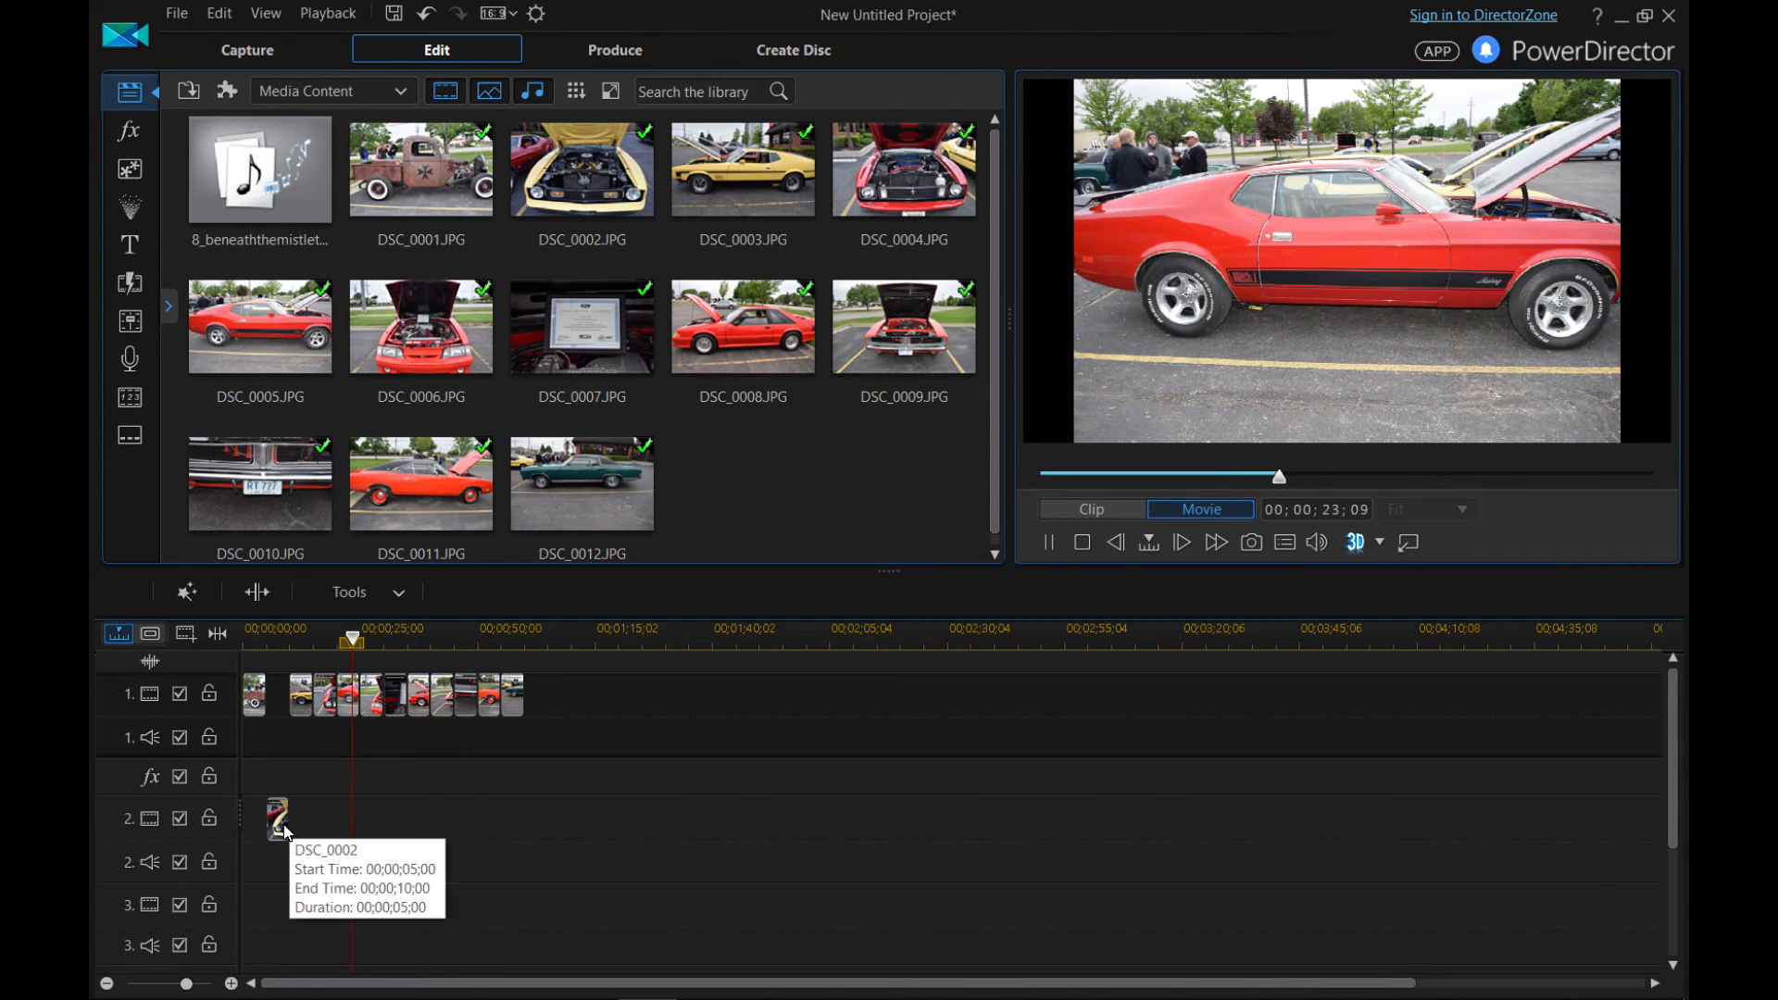
# Stop playback, rewind to the start, and copy the DSC_0002 clip on track 2.
pyautogui.click(1047, 544)
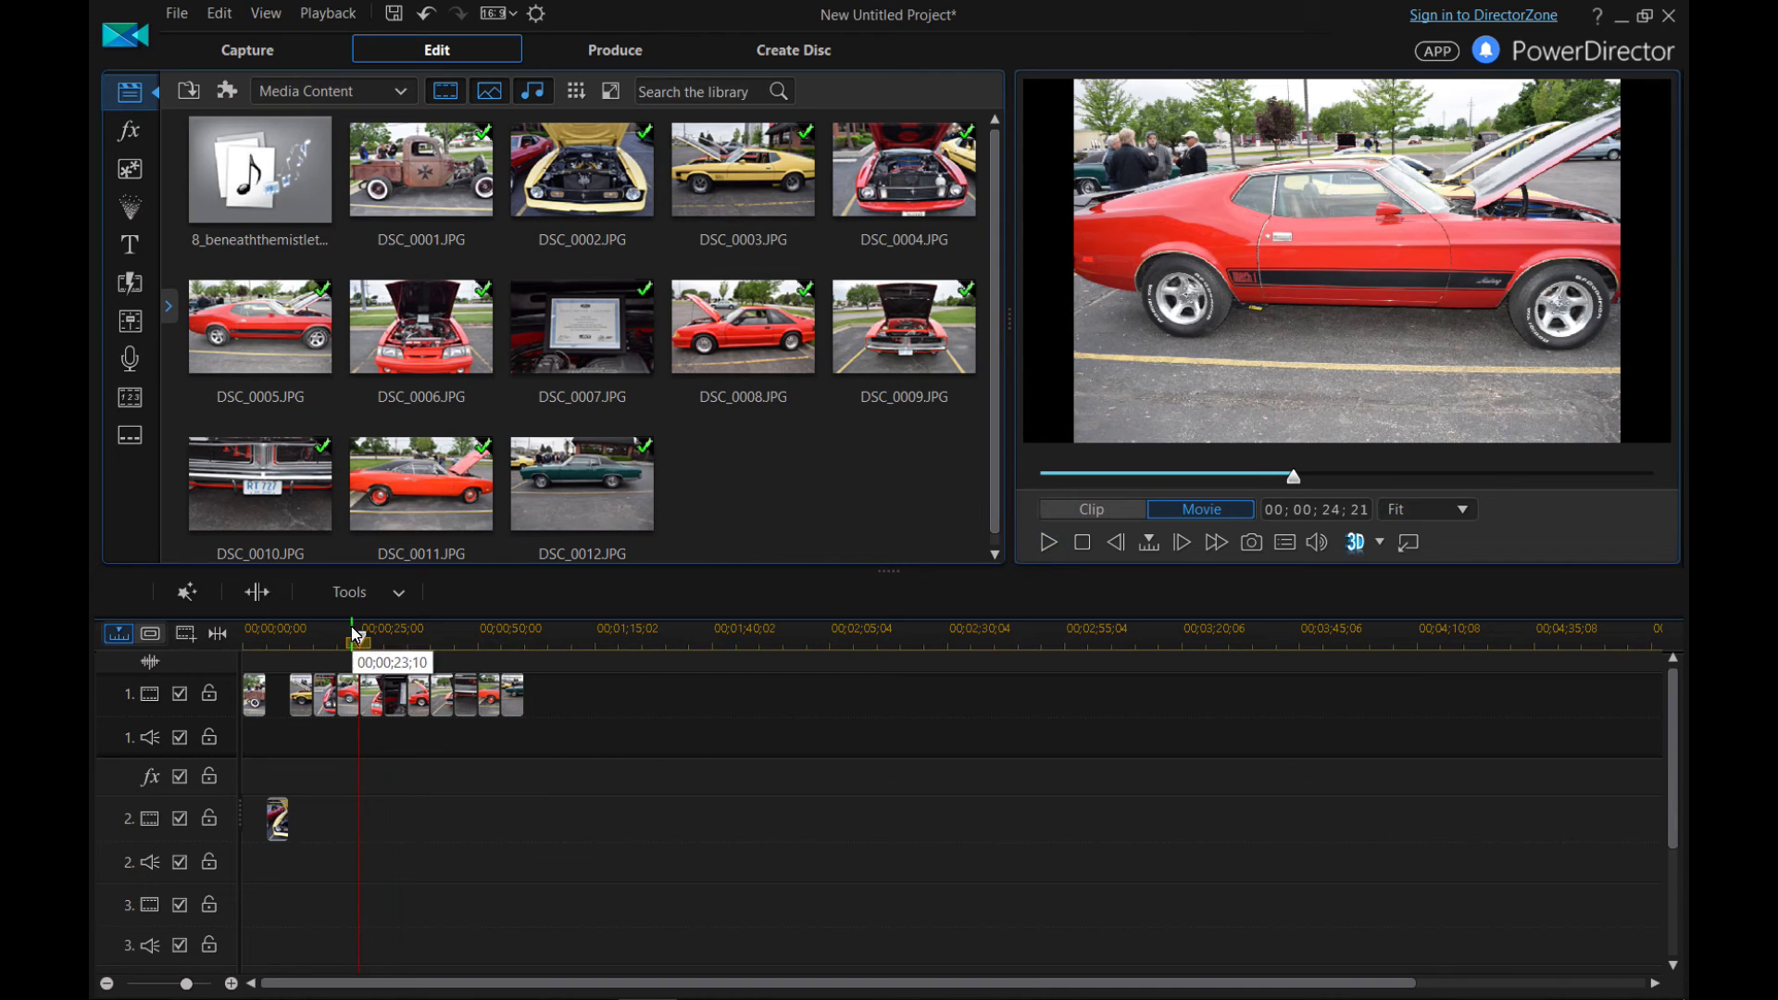
pyautogui.moveTo(361, 643); pyautogui.dragTo(246, 642)
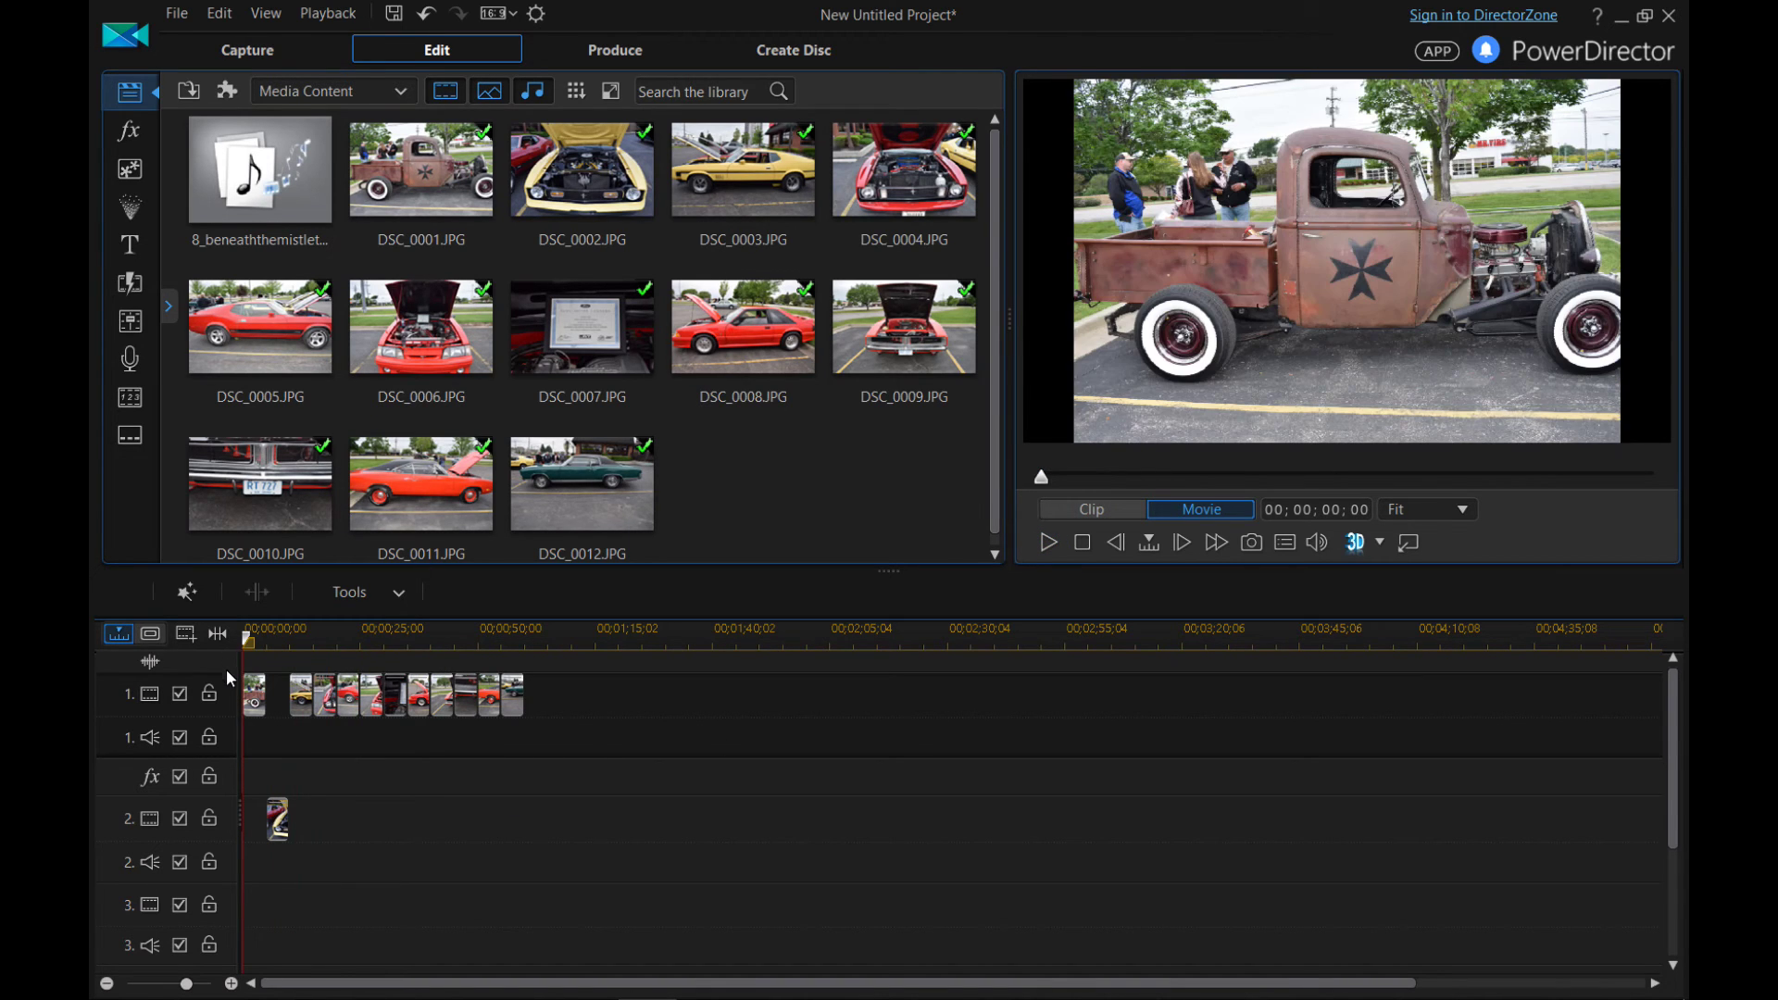
pyautogui.click(276, 827)
pyautogui.rightClick(277, 827)
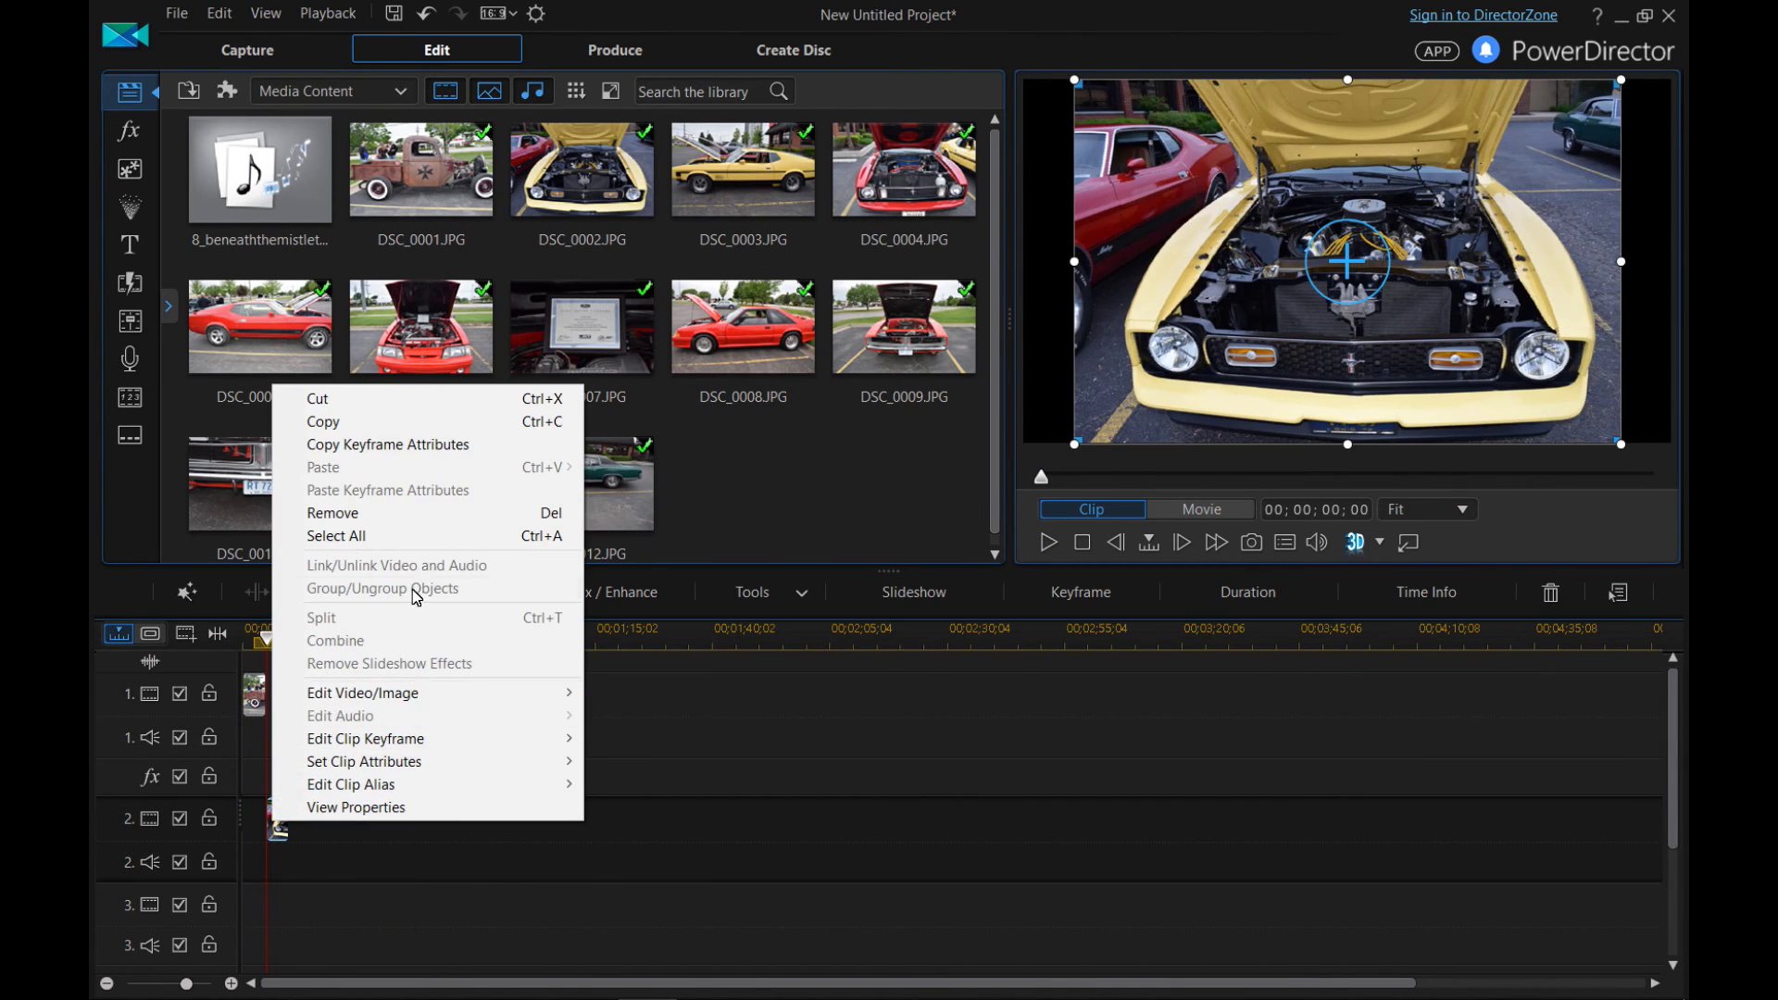
pyautogui.click(377, 424)
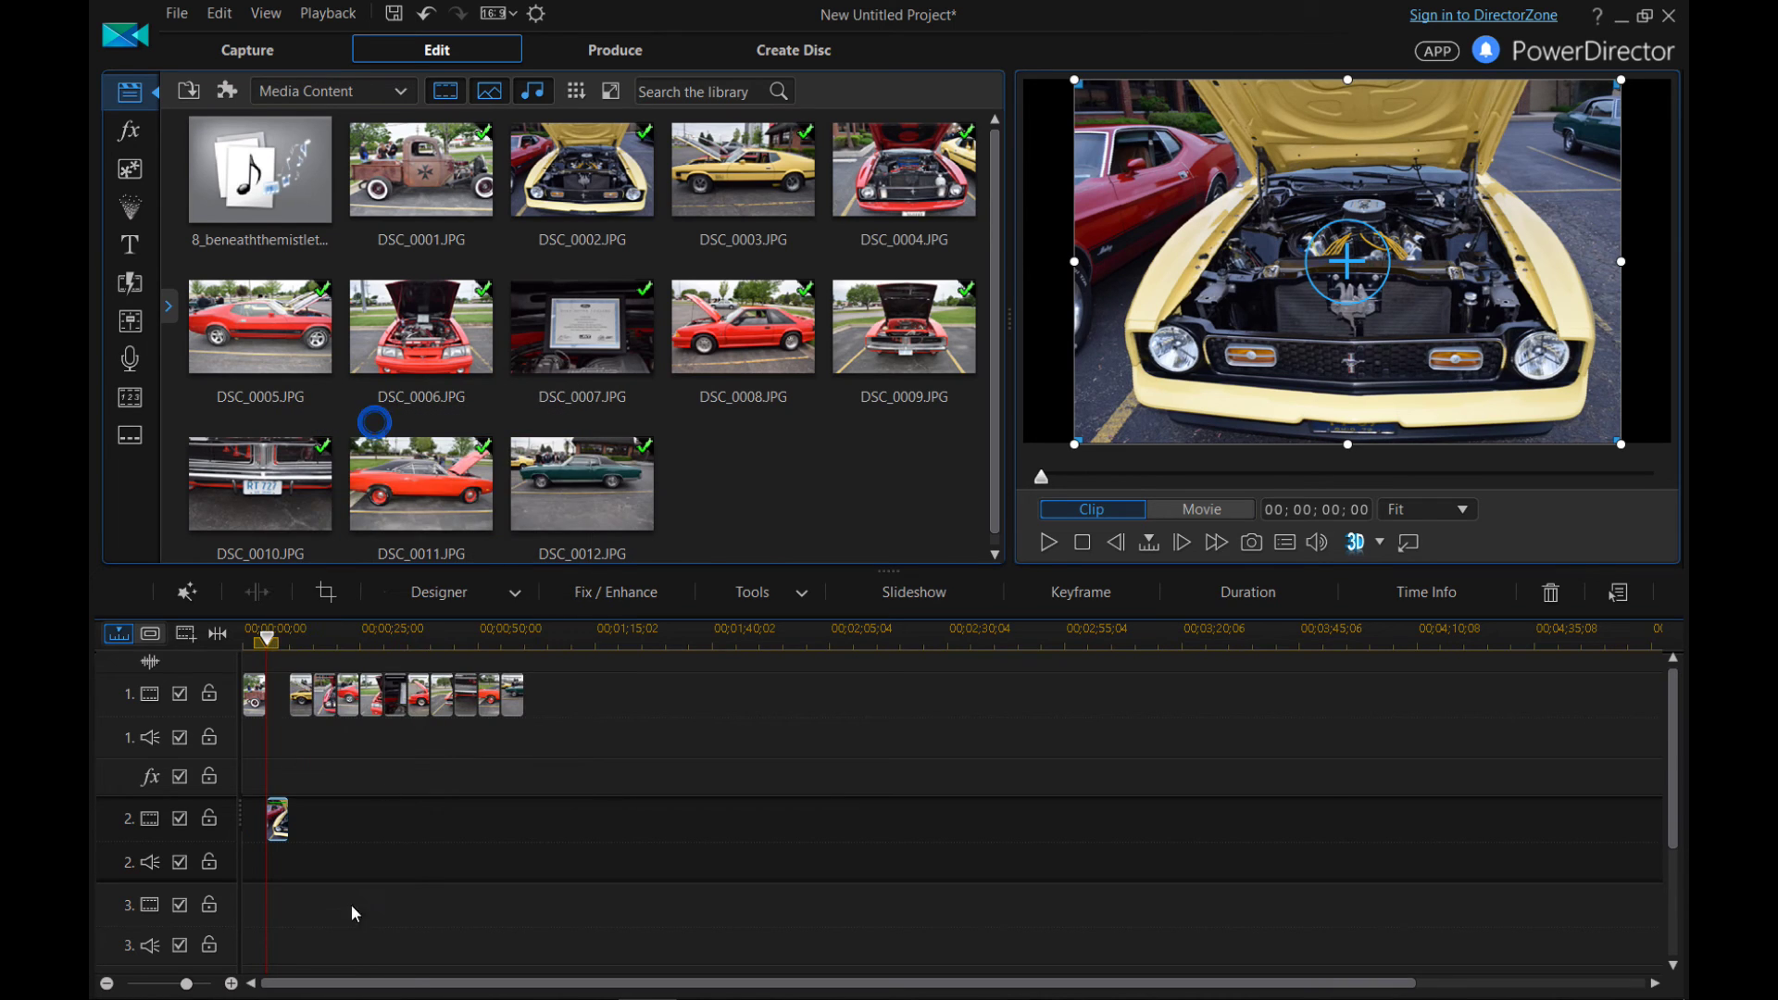
# Paste the DSC_0002 copy on track 2 and position it at 00;00;15;00.
pyautogui.rightClick(368, 818)
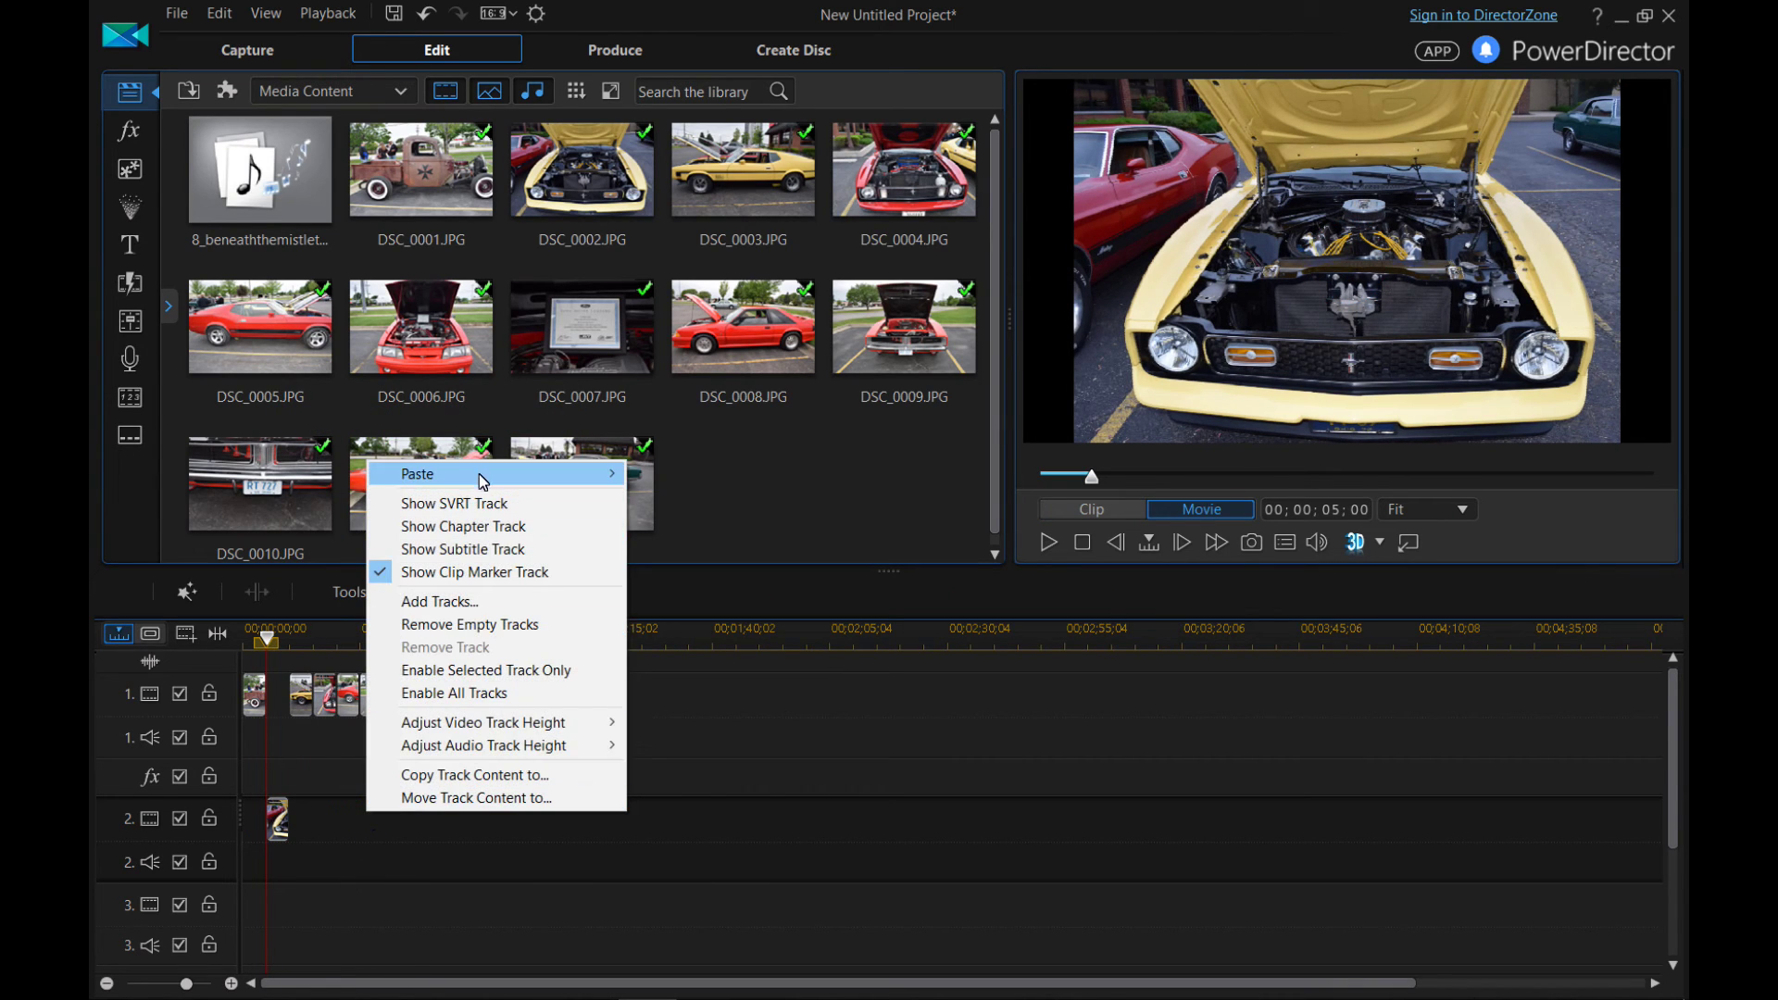
pyautogui.moveTo(558, 475)
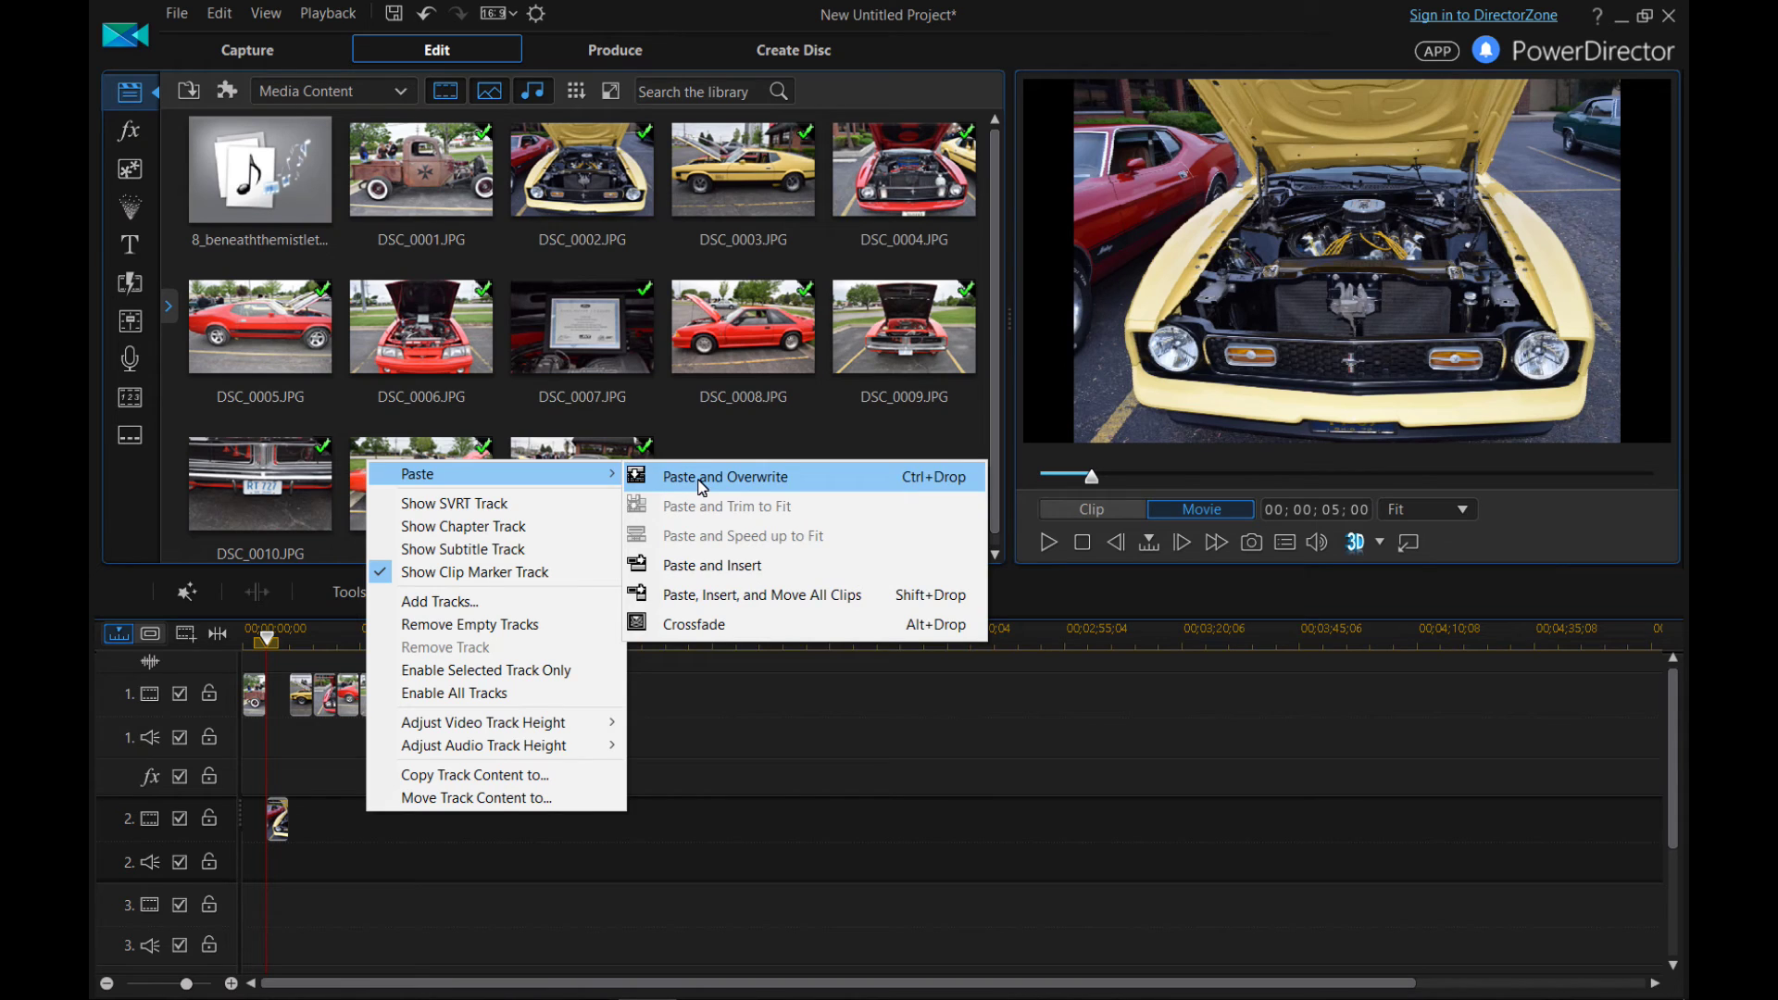
pyautogui.click(341, 827)
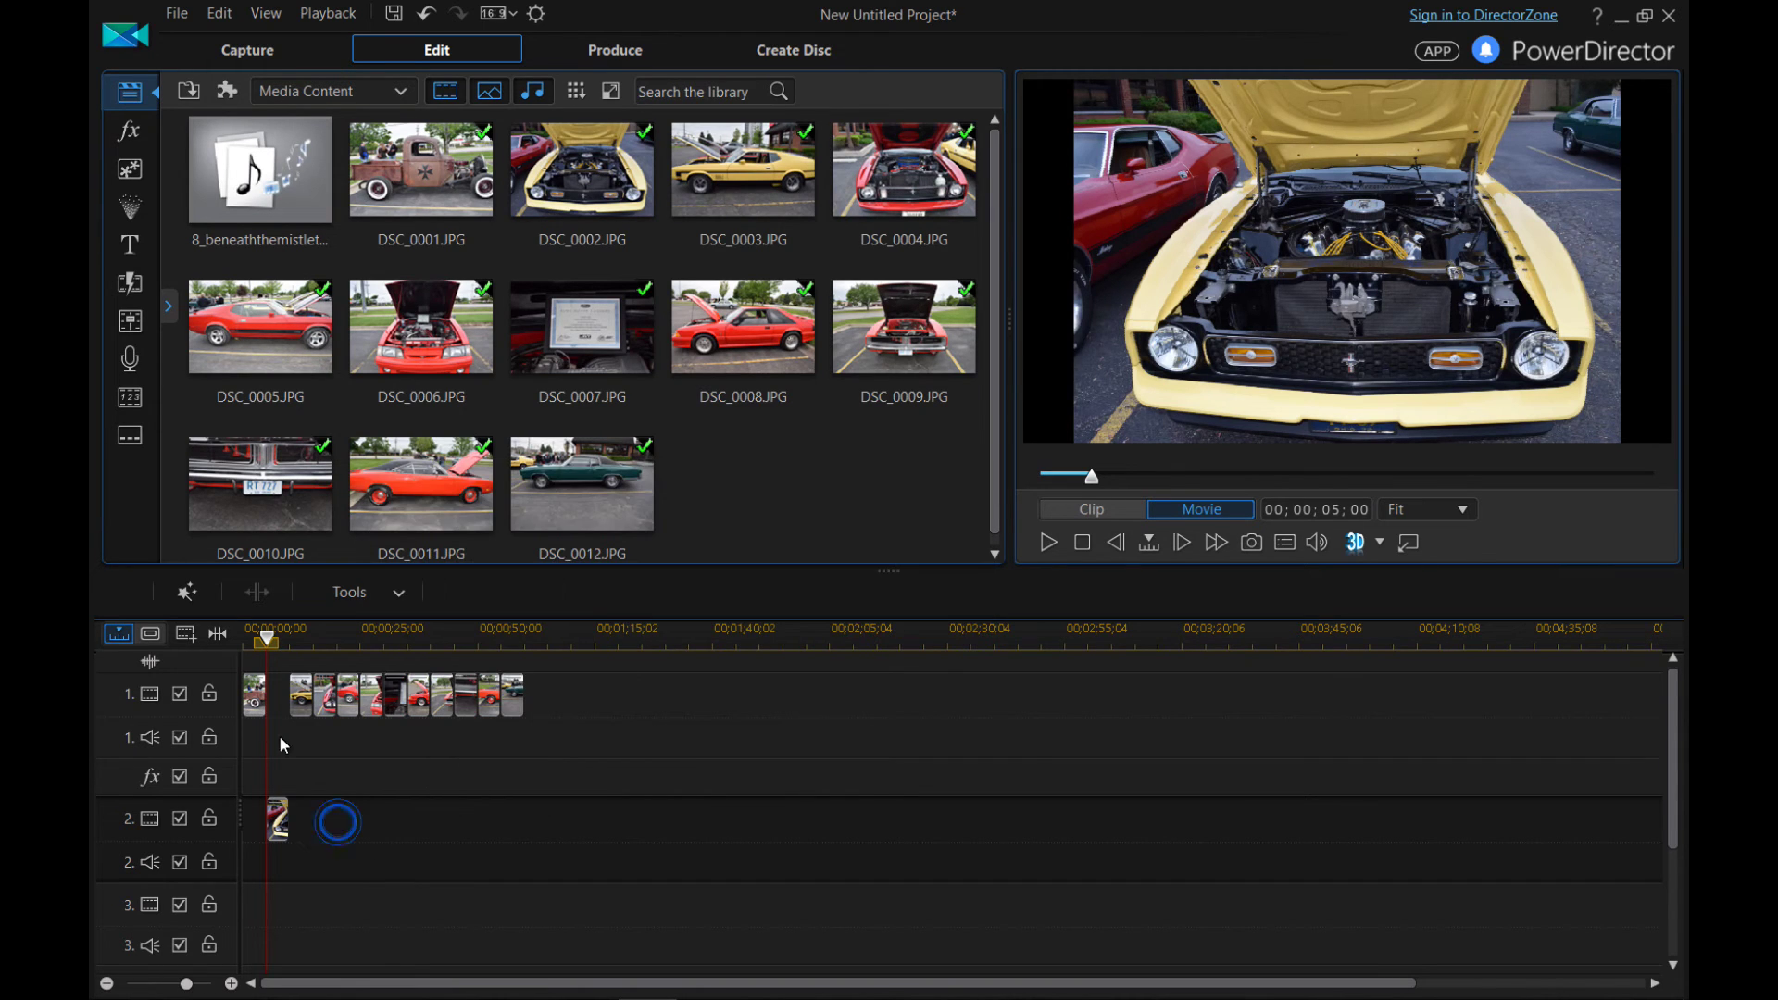
pyautogui.moveTo(270, 646); pyautogui.dragTo(590, 693)
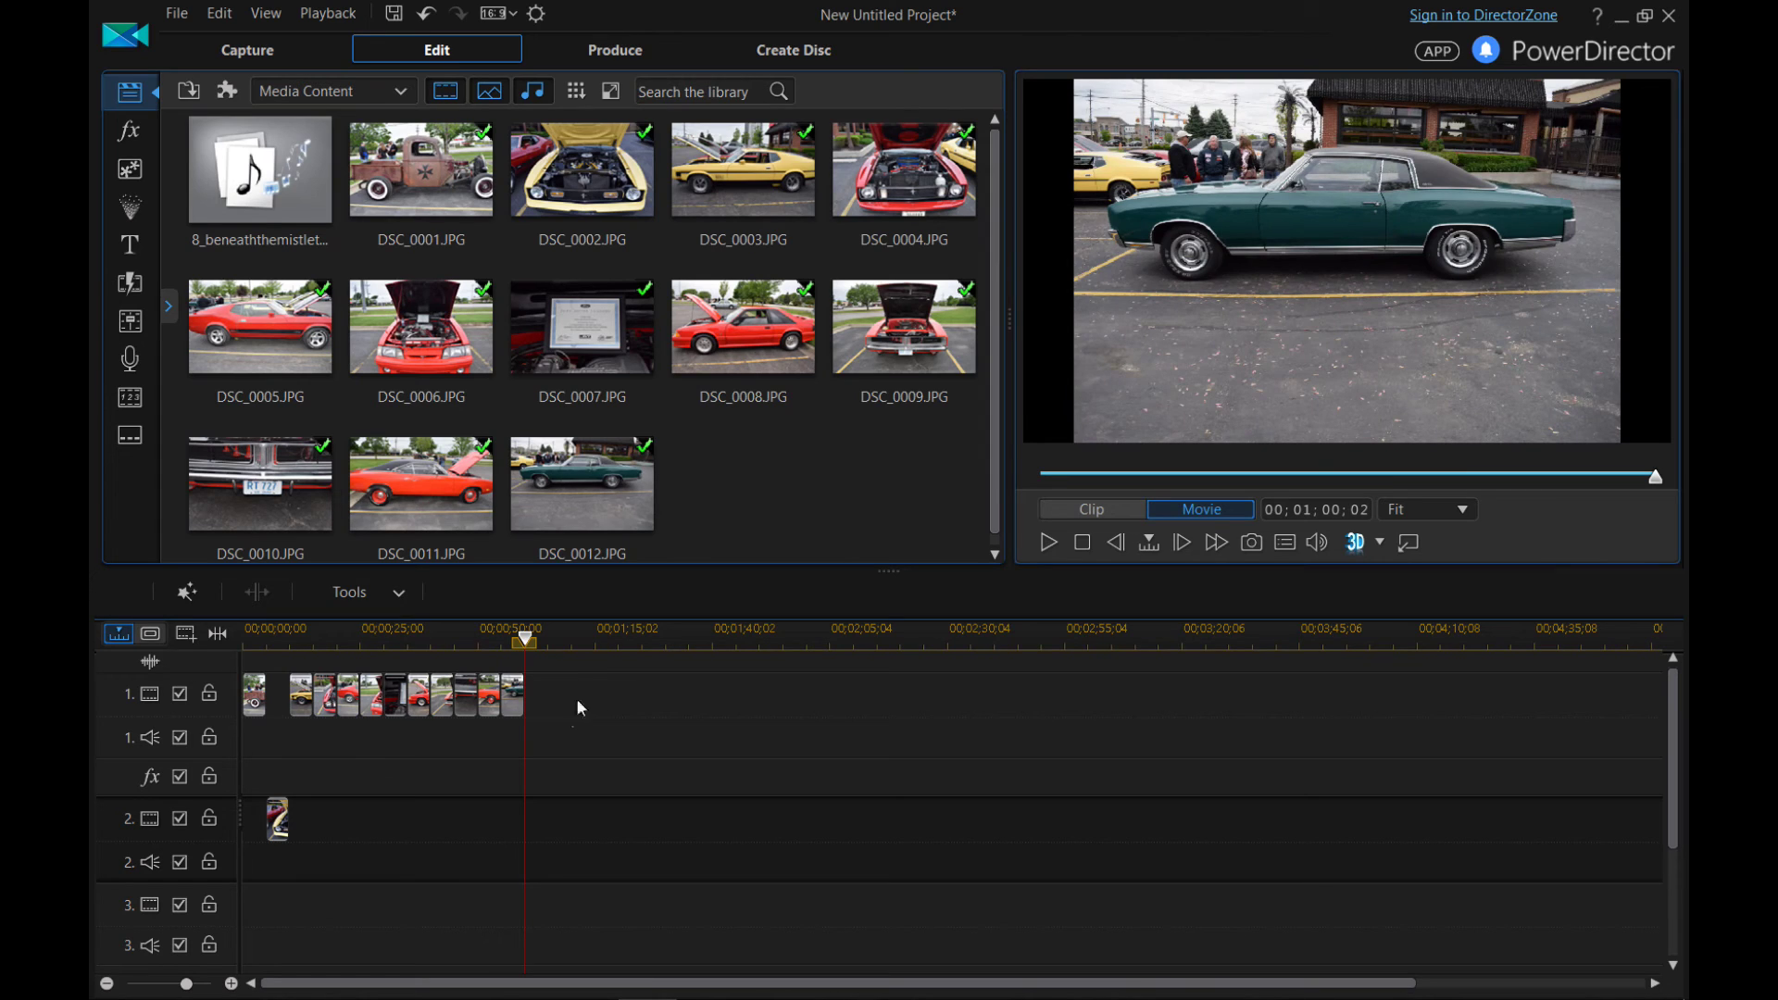
pyautogui.rightClick(528, 824)
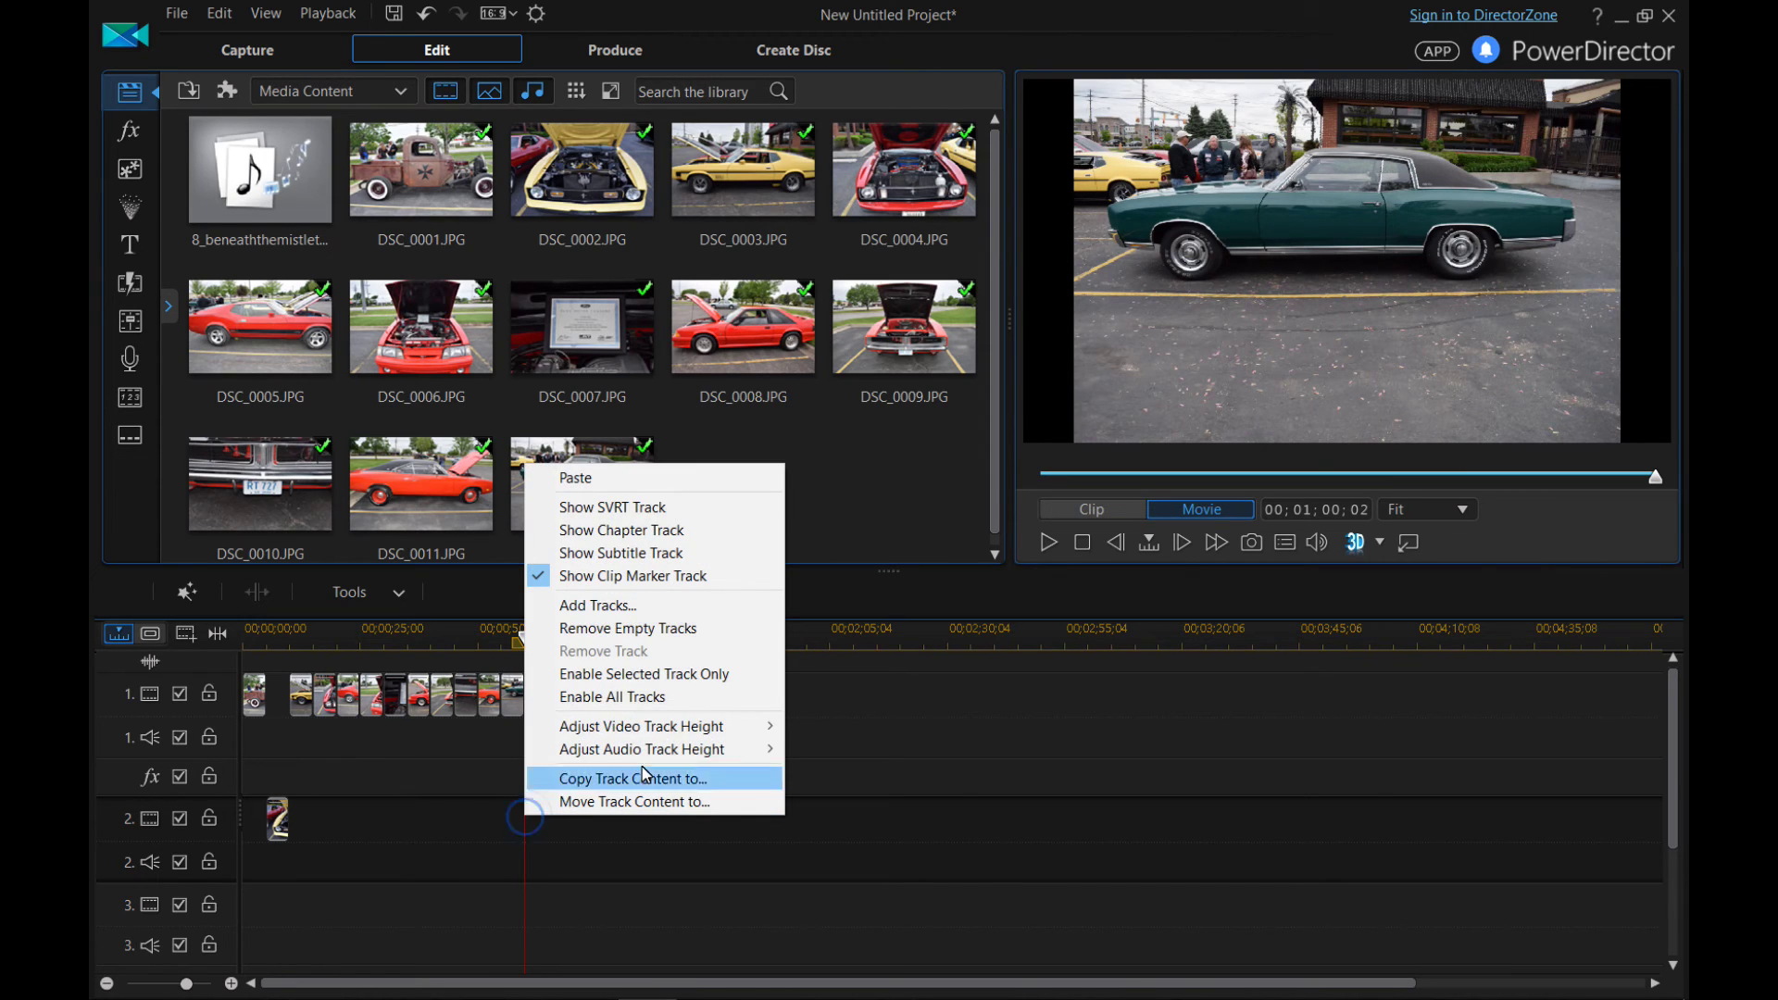
pyautogui.click(673, 479)
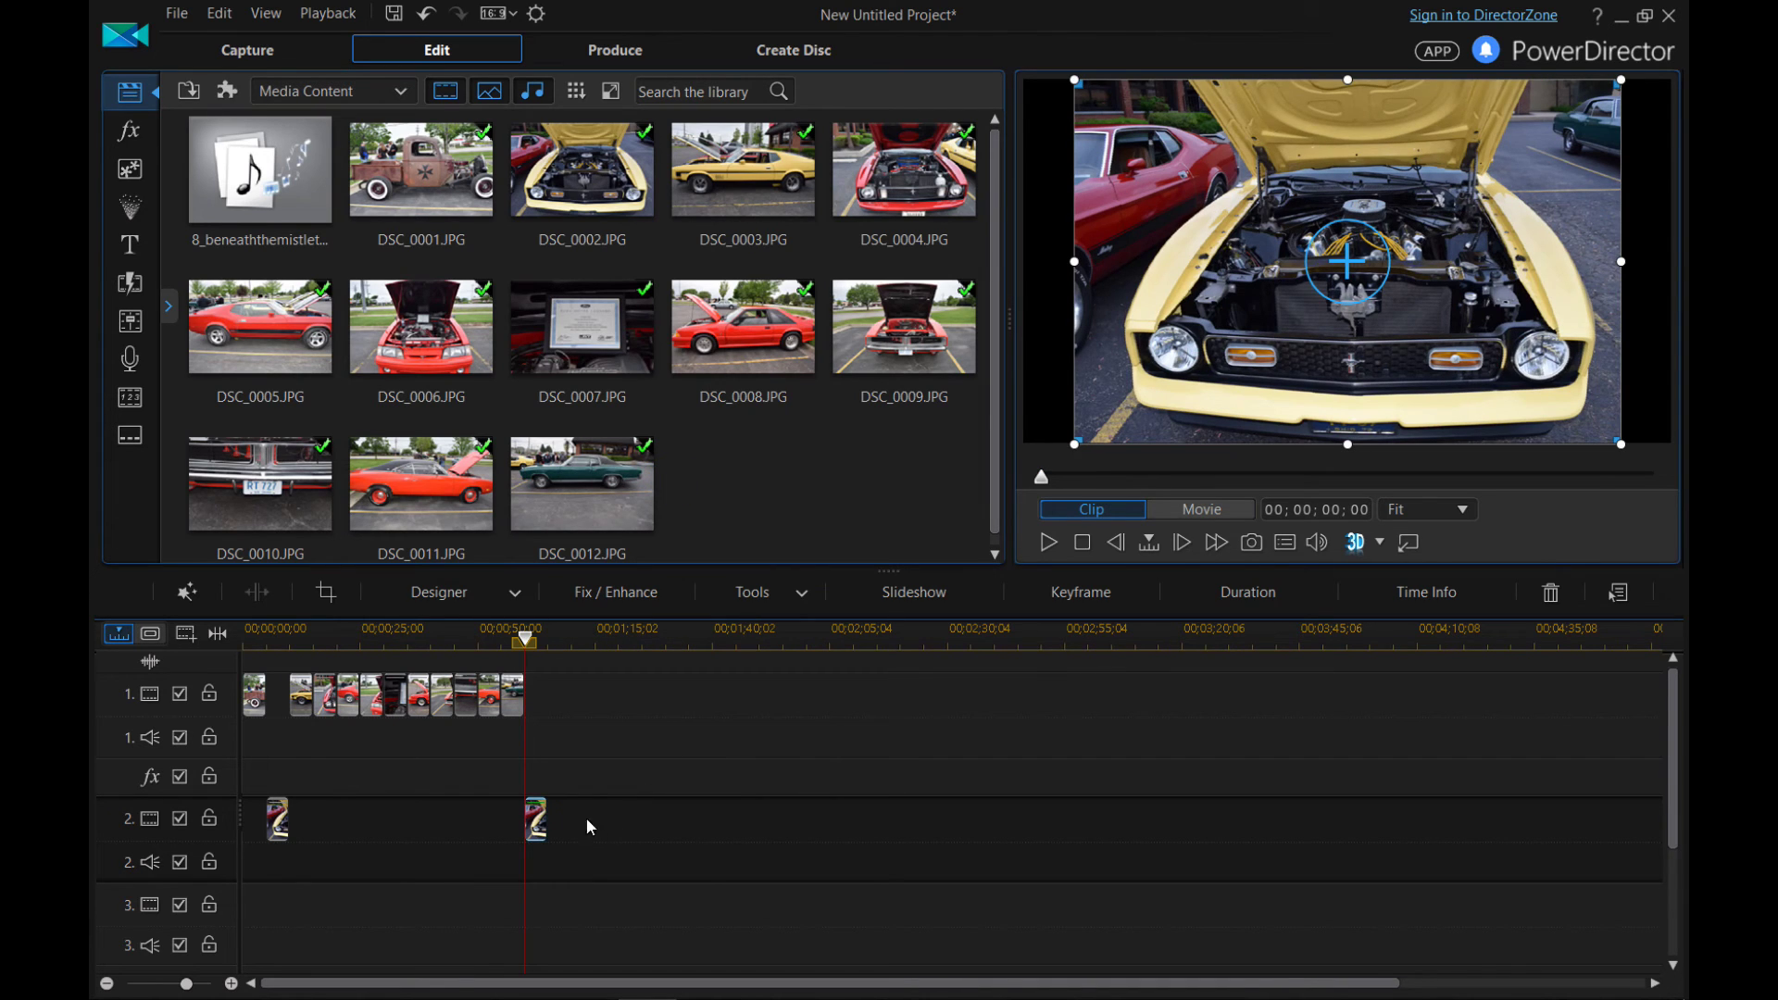
pyautogui.moveTo(537, 827); pyautogui.dragTo(331, 839)
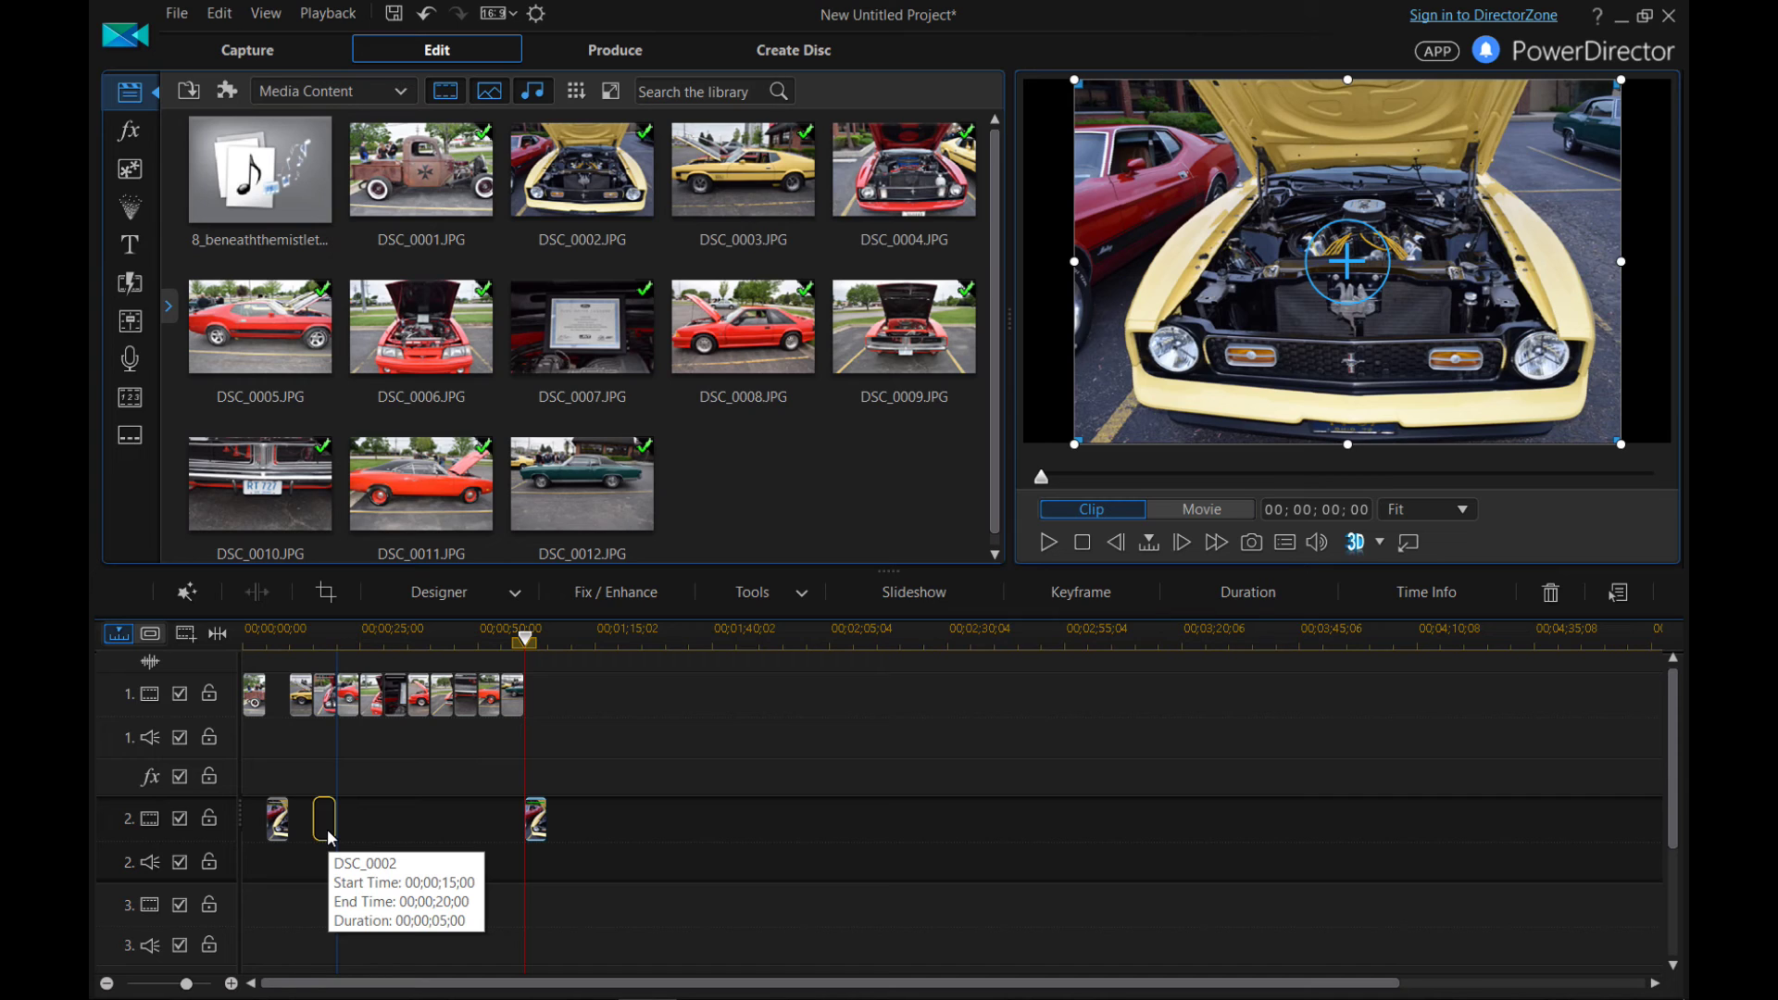
pyautogui.moveTo(332, 839); pyautogui.dragTo(331, 839)
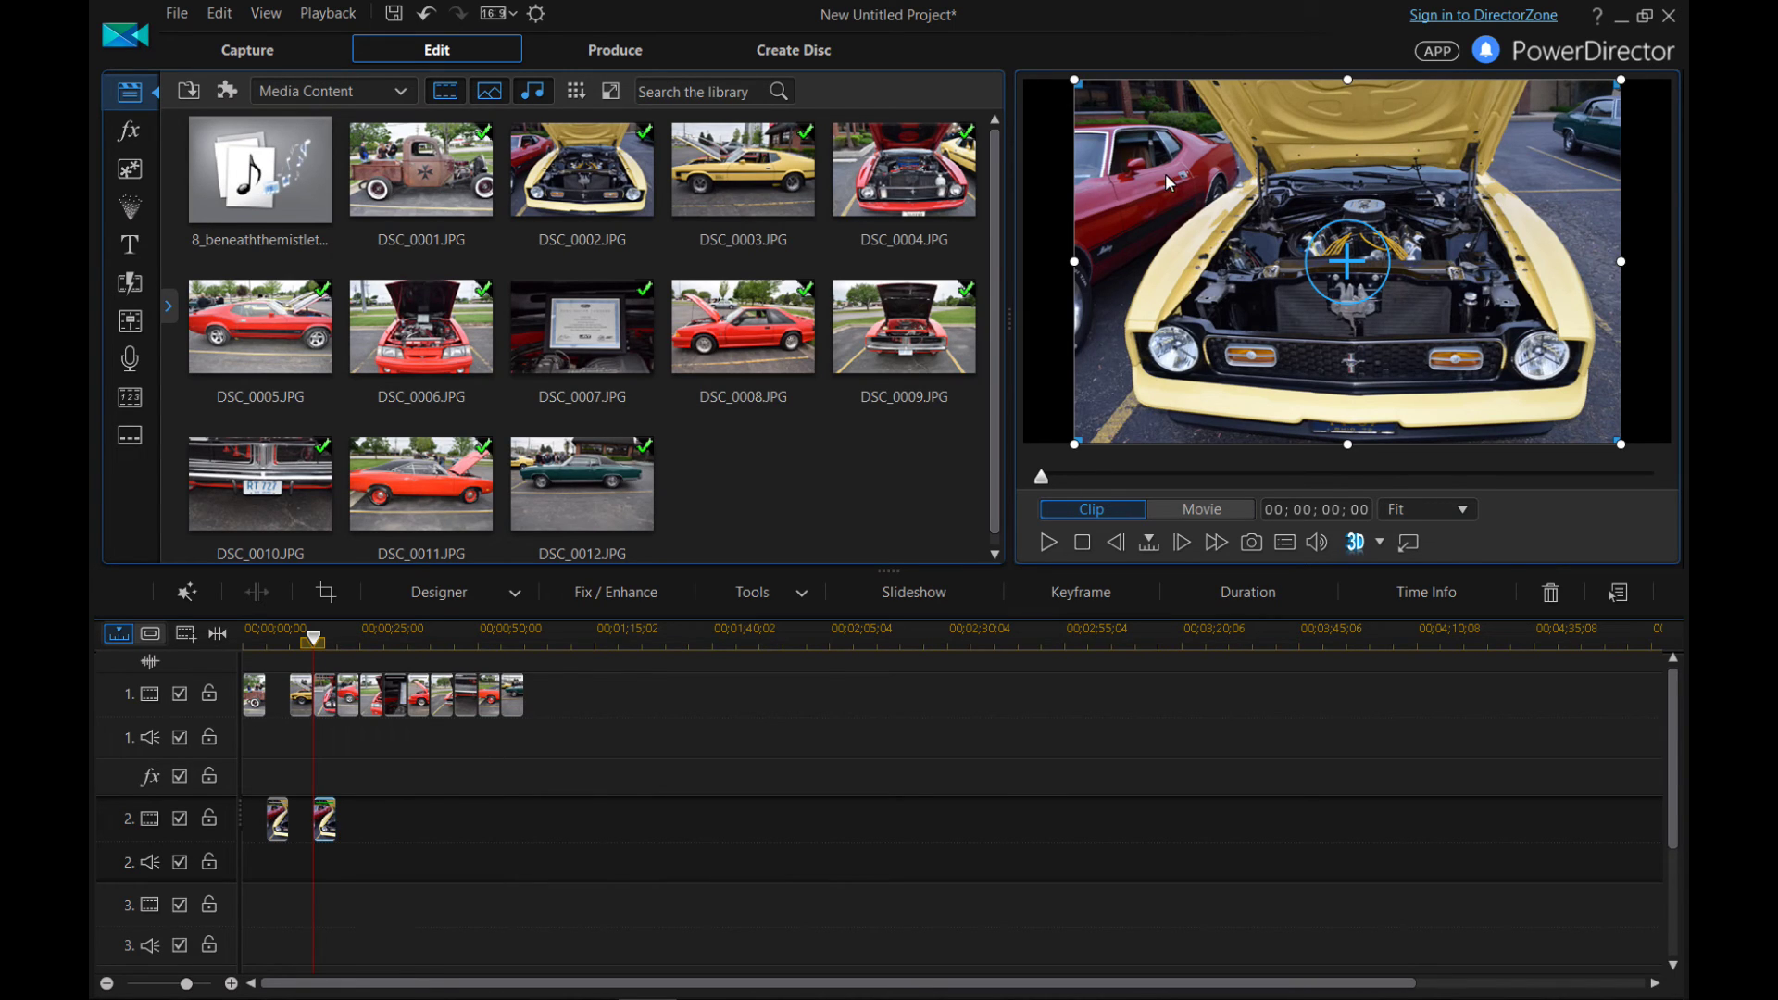
# Shrink the overlay photo into a lower-right corner inset, preview it from about 7 seconds, then undo with Ctrl+Z.
pyautogui.moveTo(1076, 84); pyautogui.dragTo(1372, 286)
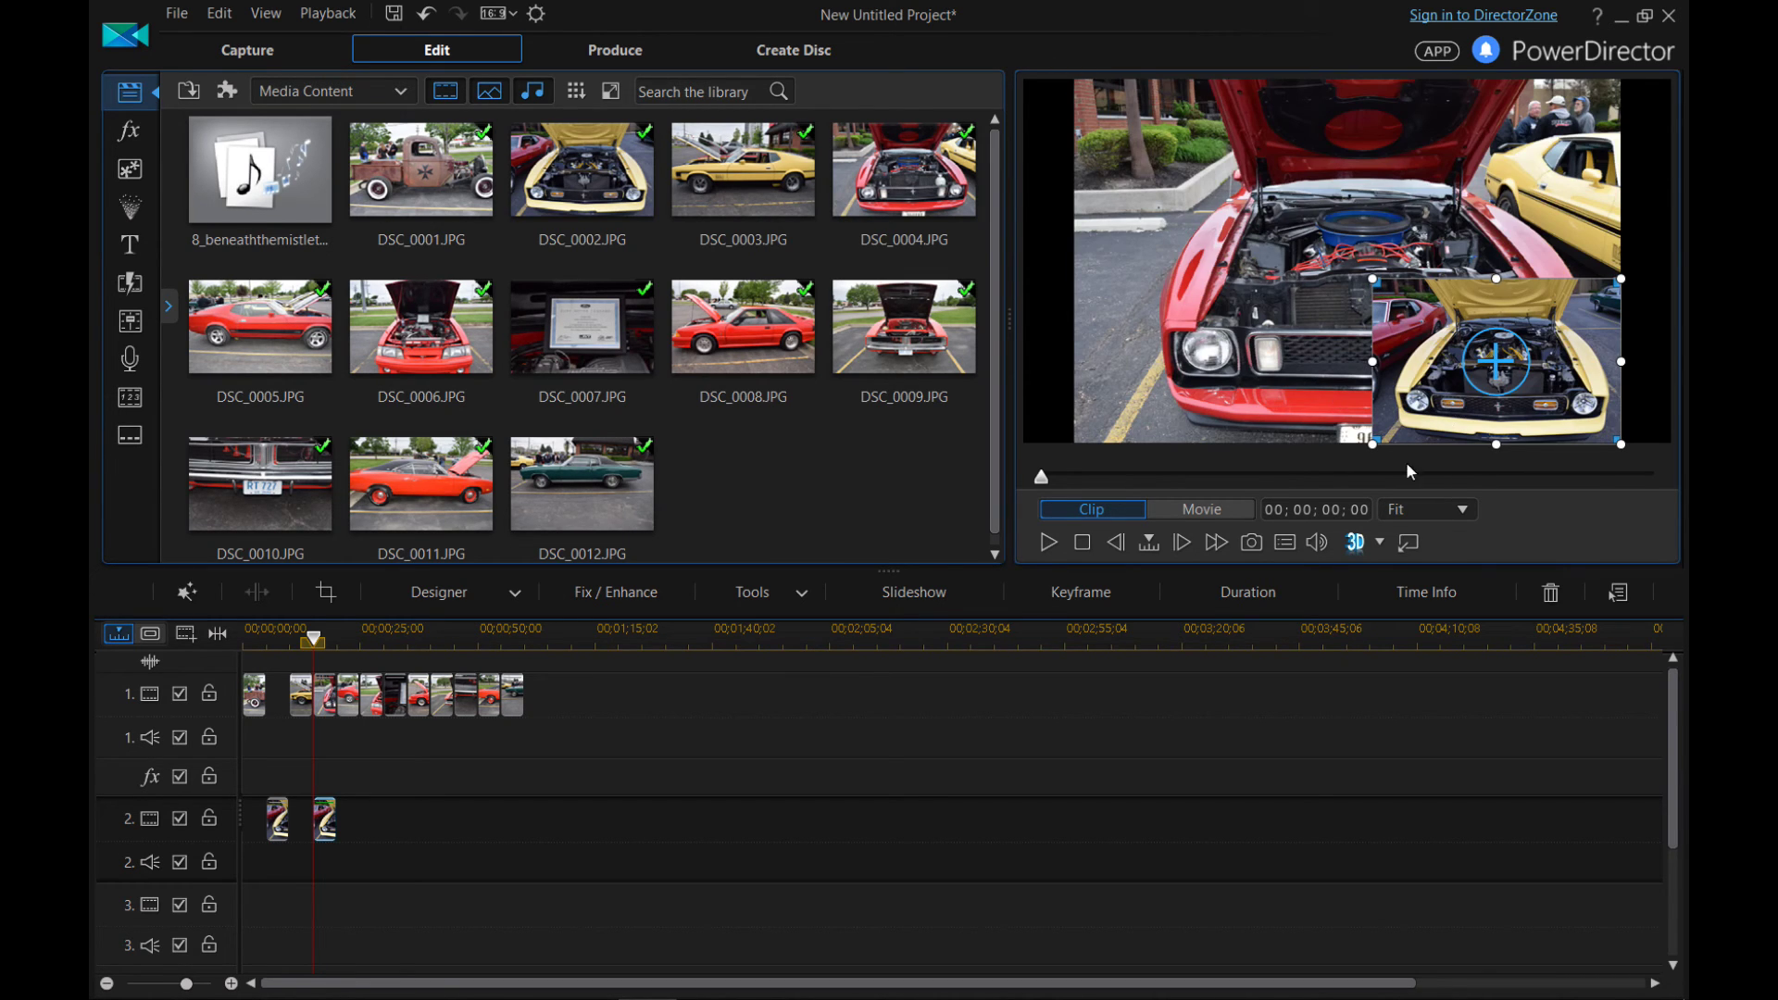
pyautogui.click(463, 831)
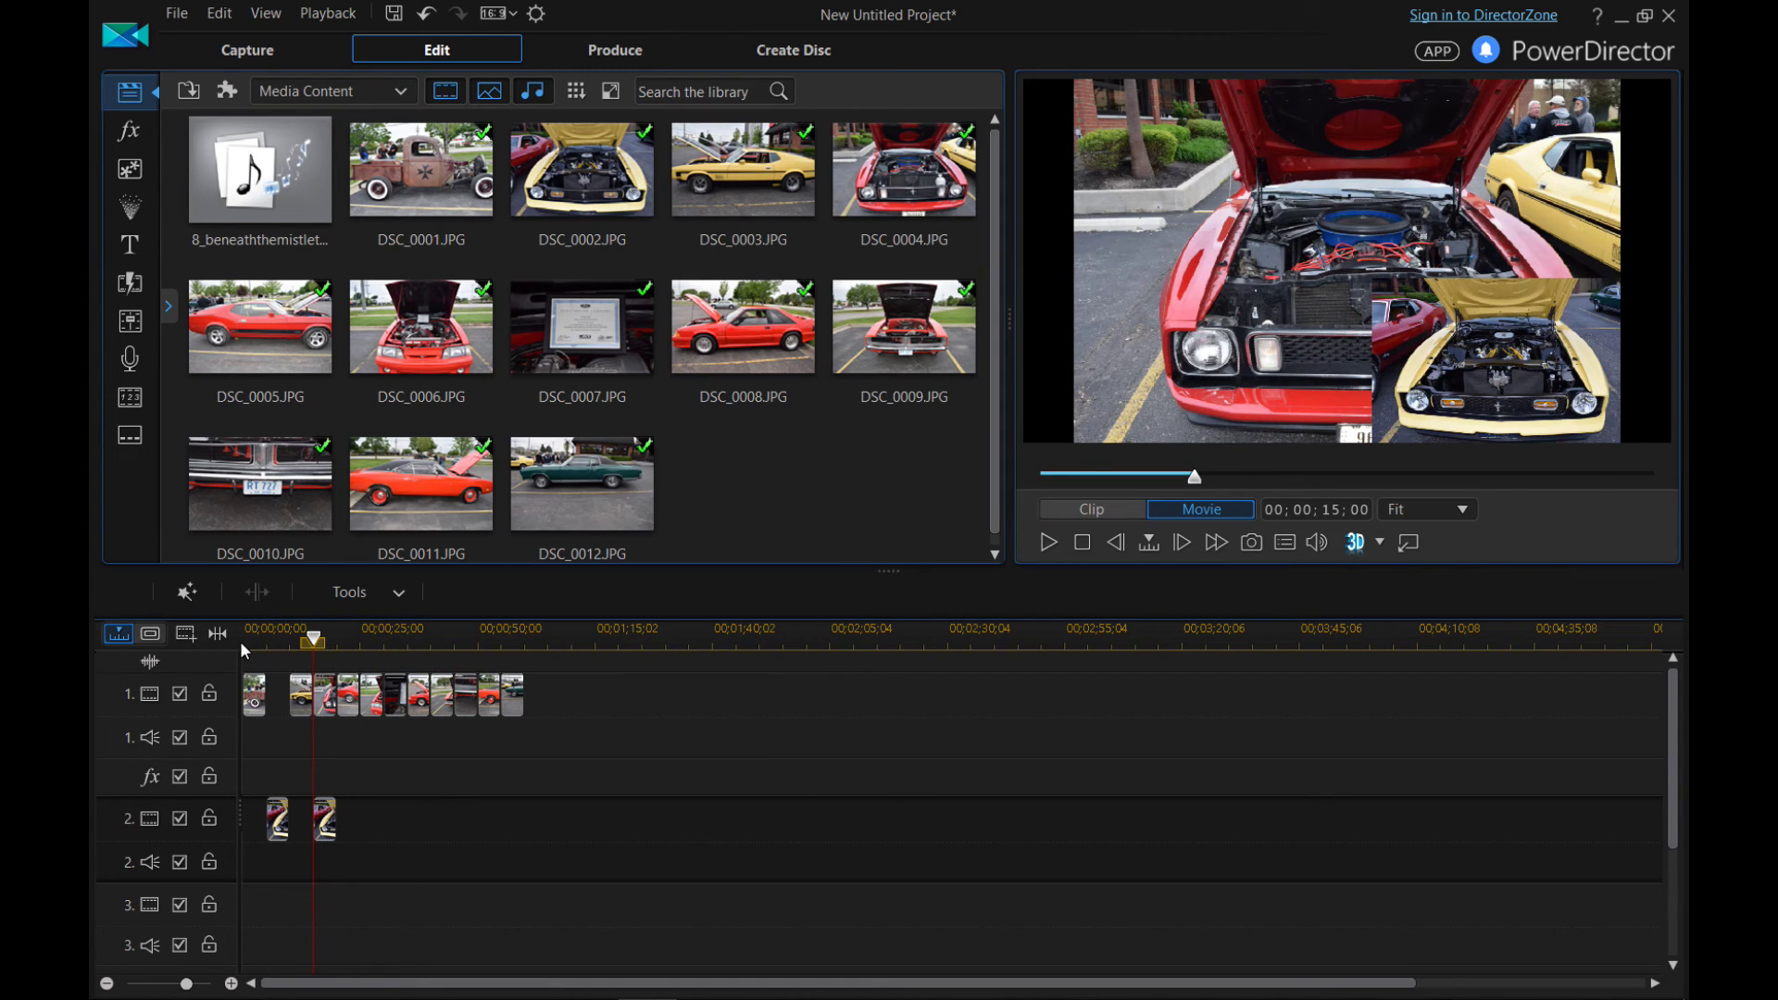
pyautogui.click(275, 648)
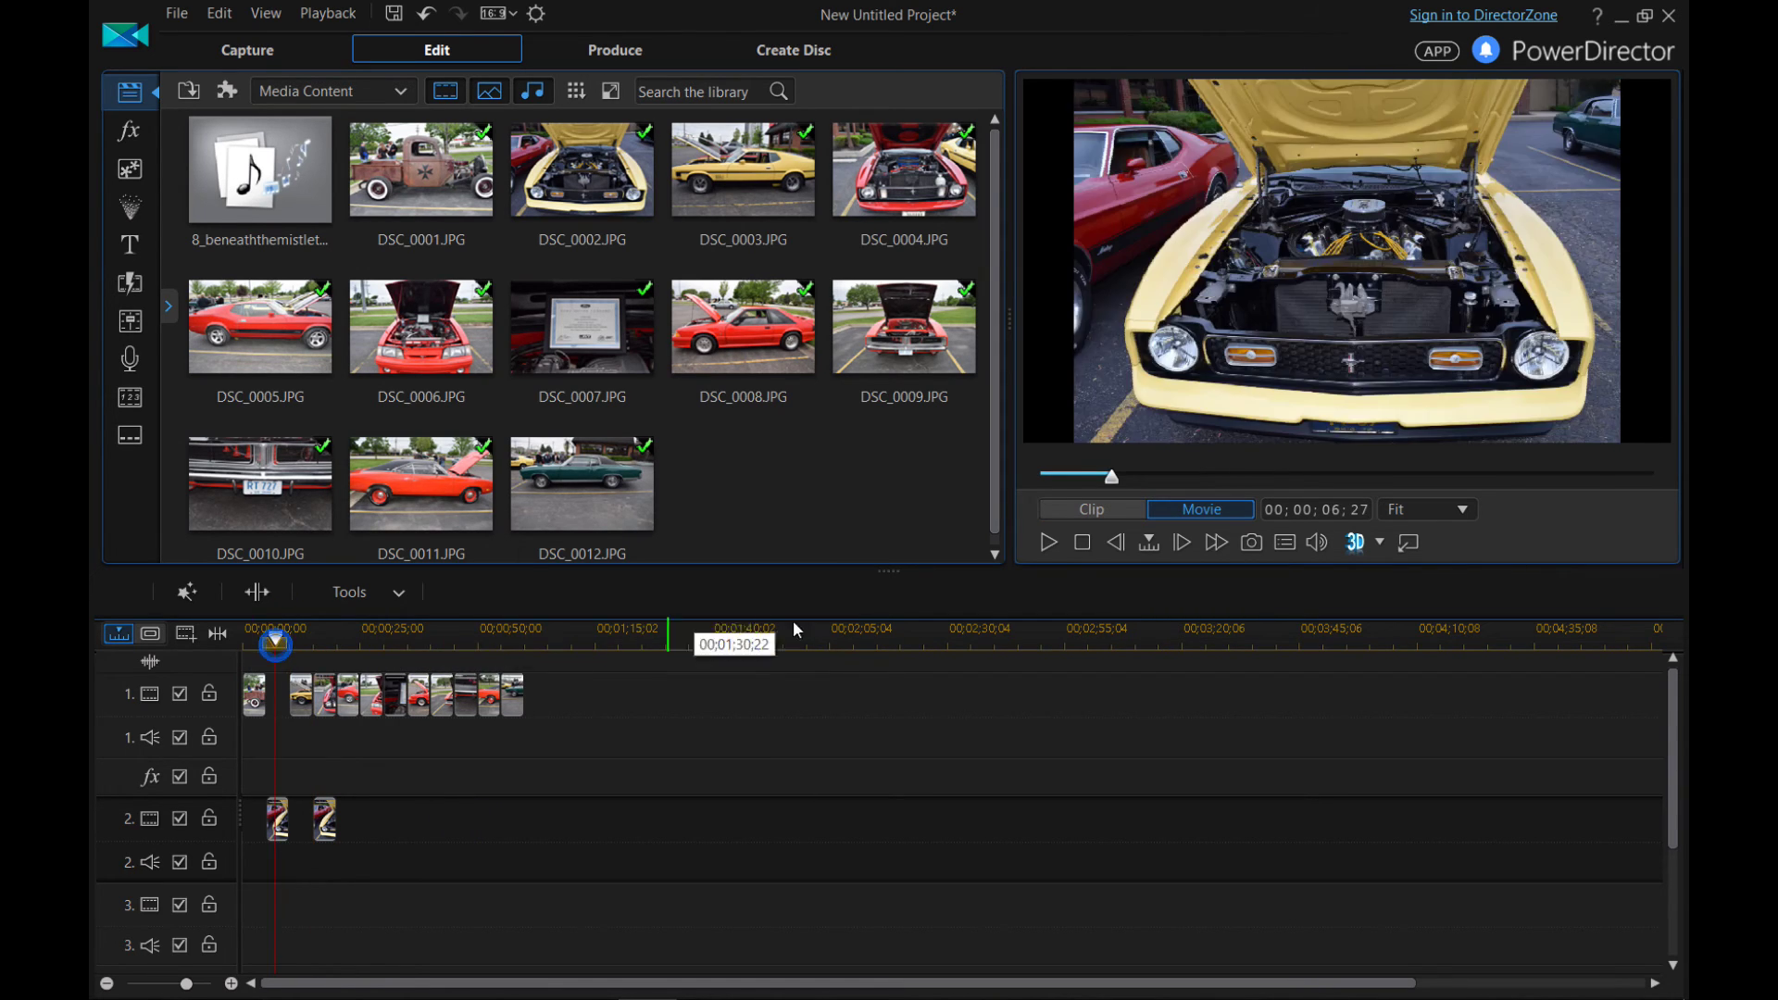
pyautogui.click(1041, 543)
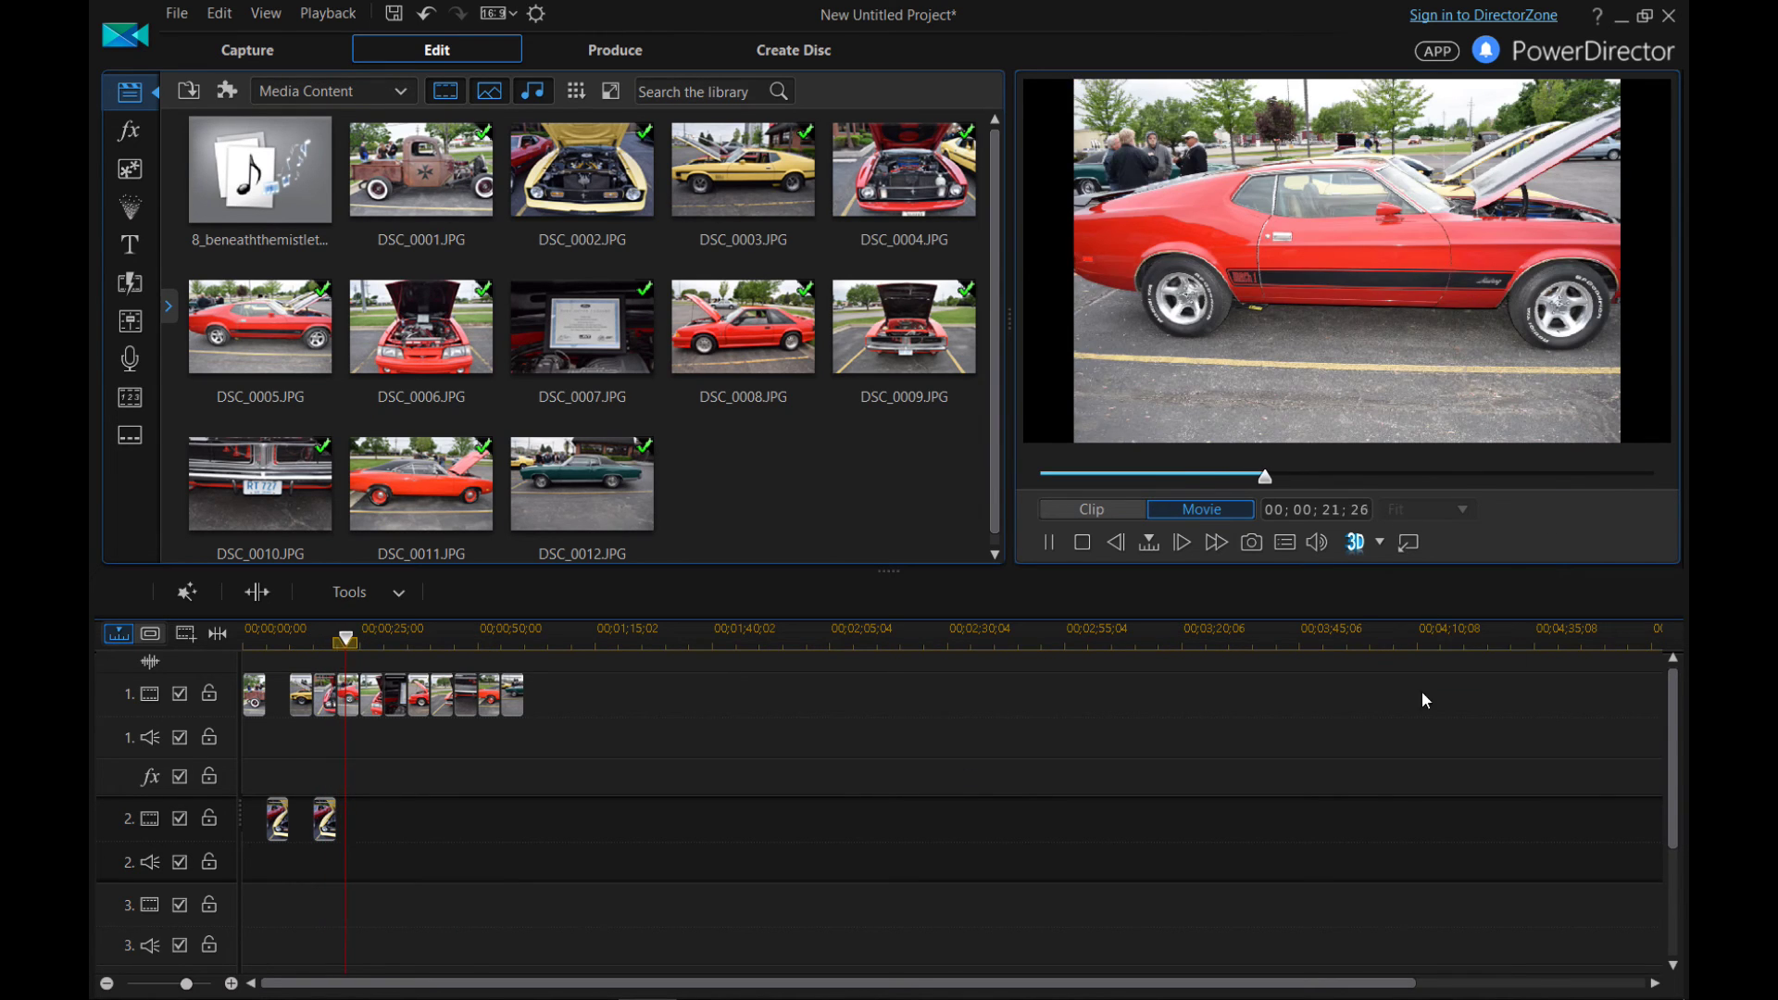
pyautogui.click(1046, 542)
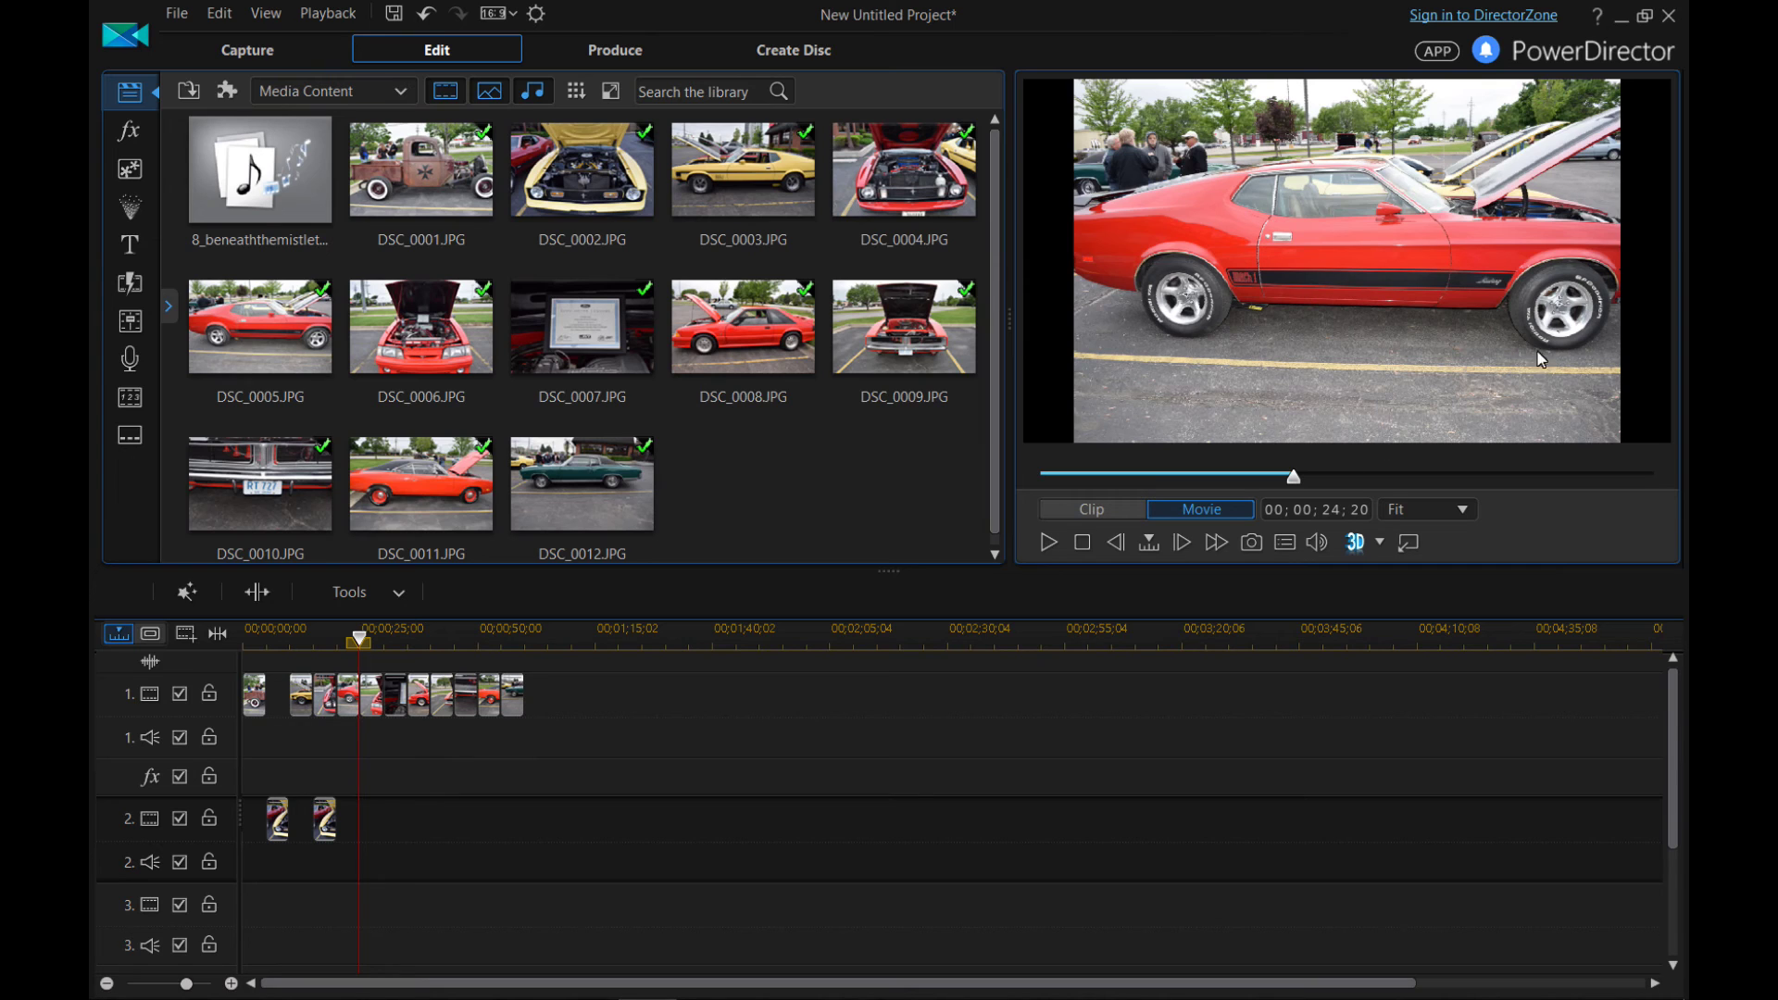
pyautogui.hotkey('ctrl', 'z')
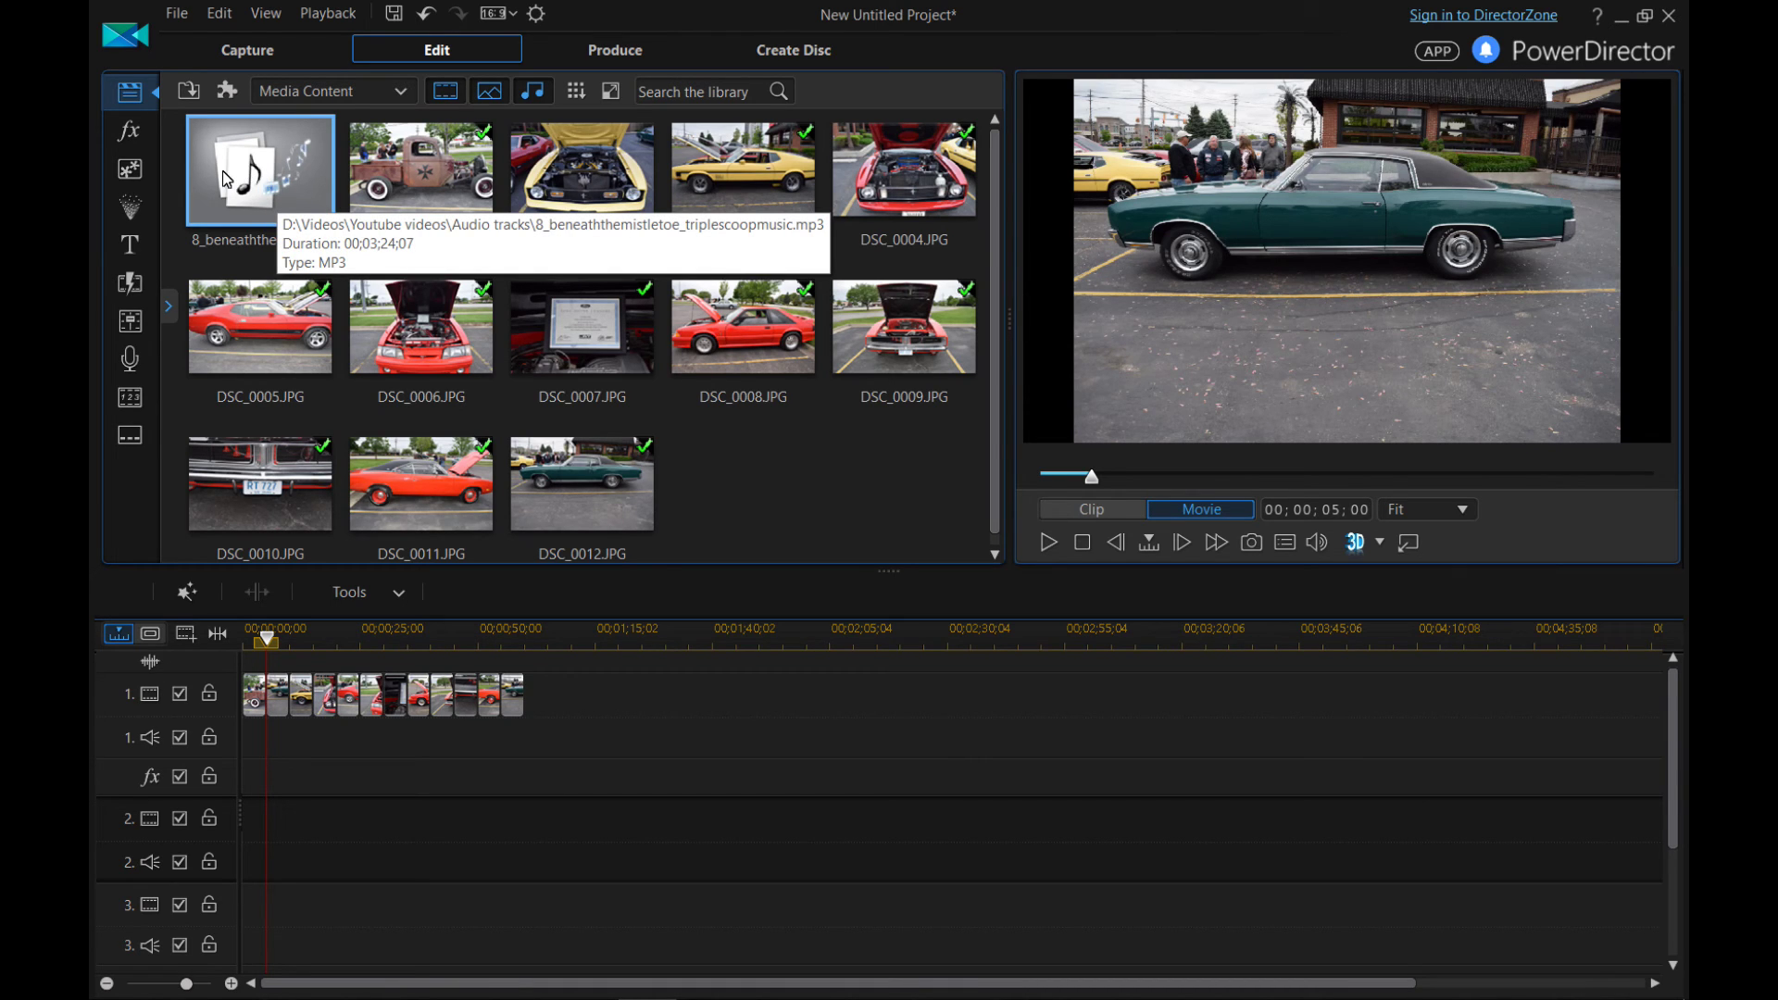
# Place 8_beneaththemistletoe_triplescoopmusic on audio track 1 and Trim Only its end to the last photo, about 1:00:02.
pyautogui.moveTo(243, 198); pyautogui.dragTo(239, 748)
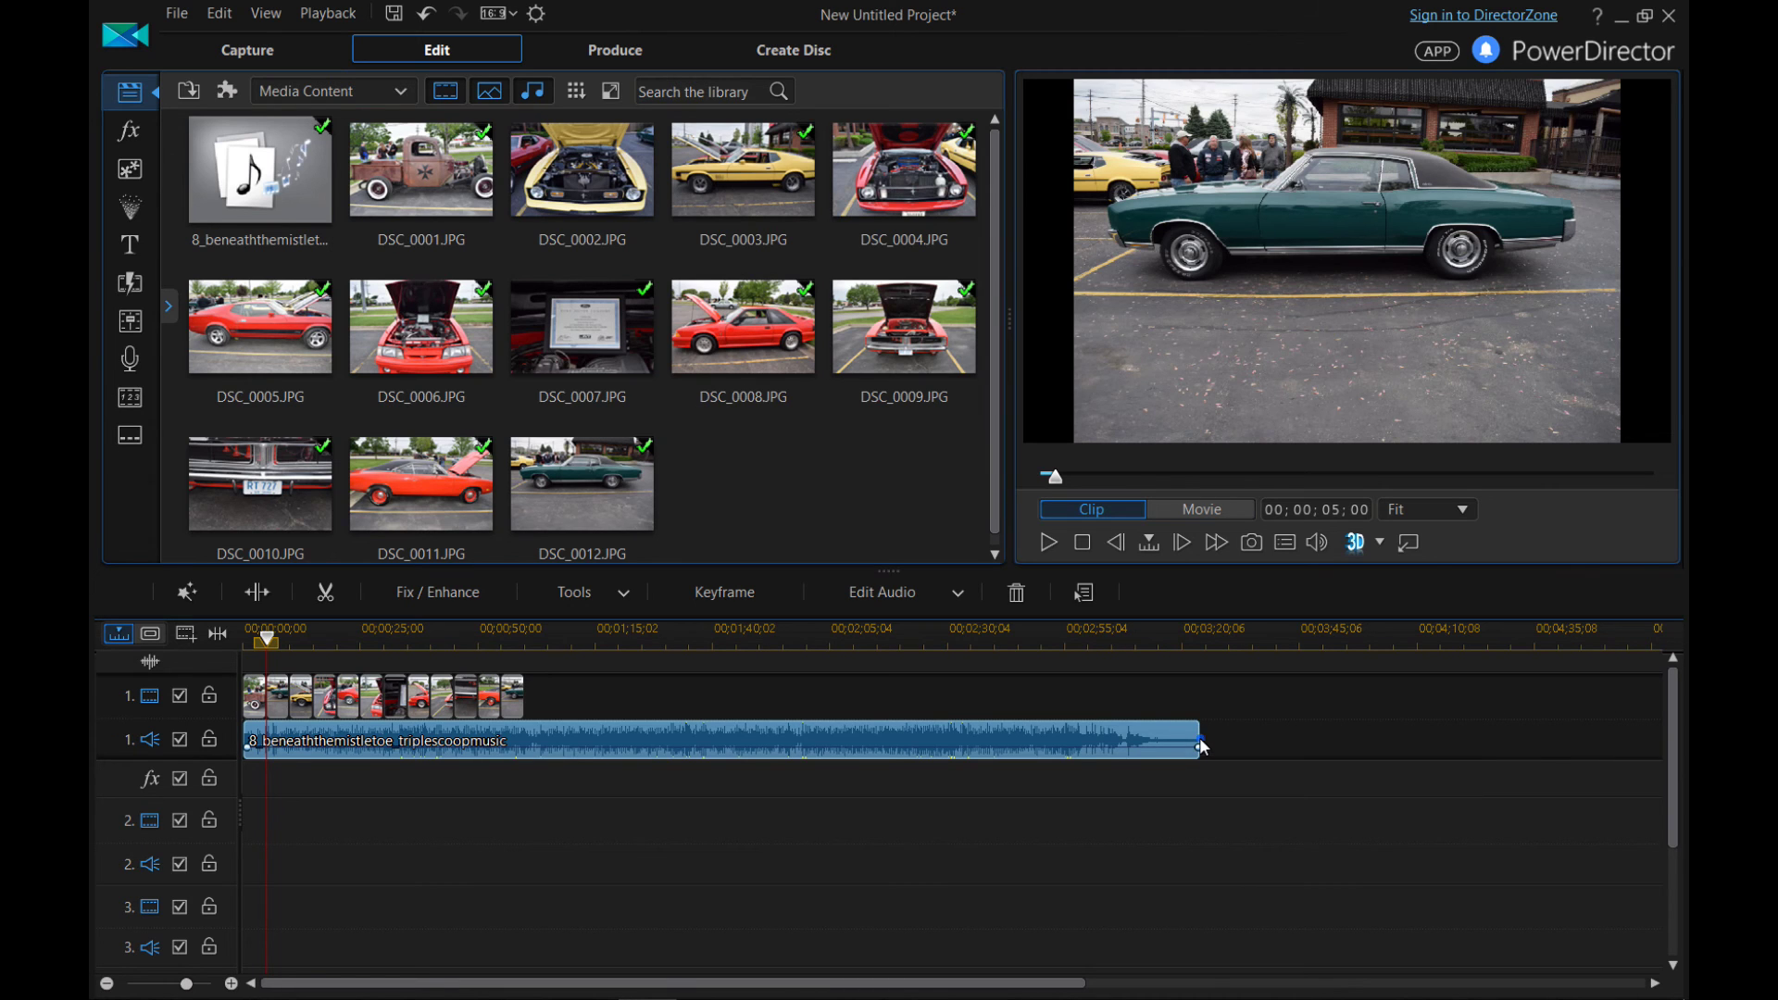
pyautogui.moveTo(1199, 738); pyautogui.dragTo(528, 738)
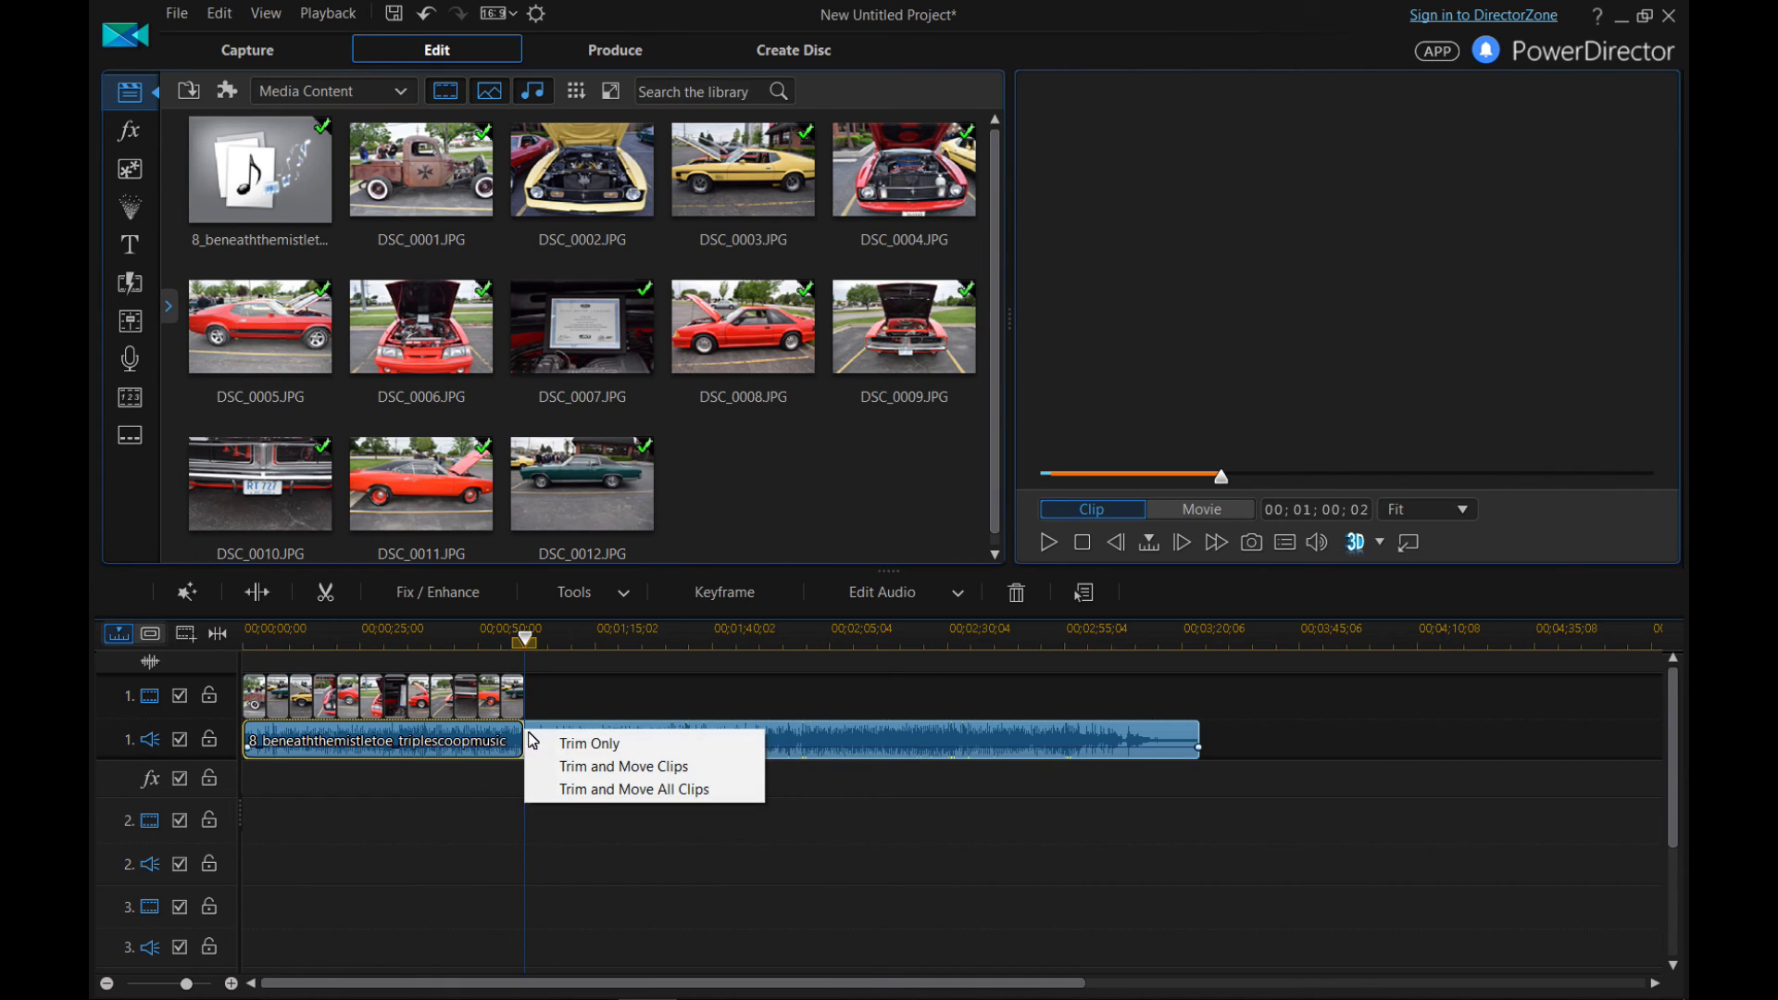
pyautogui.click(587, 745)
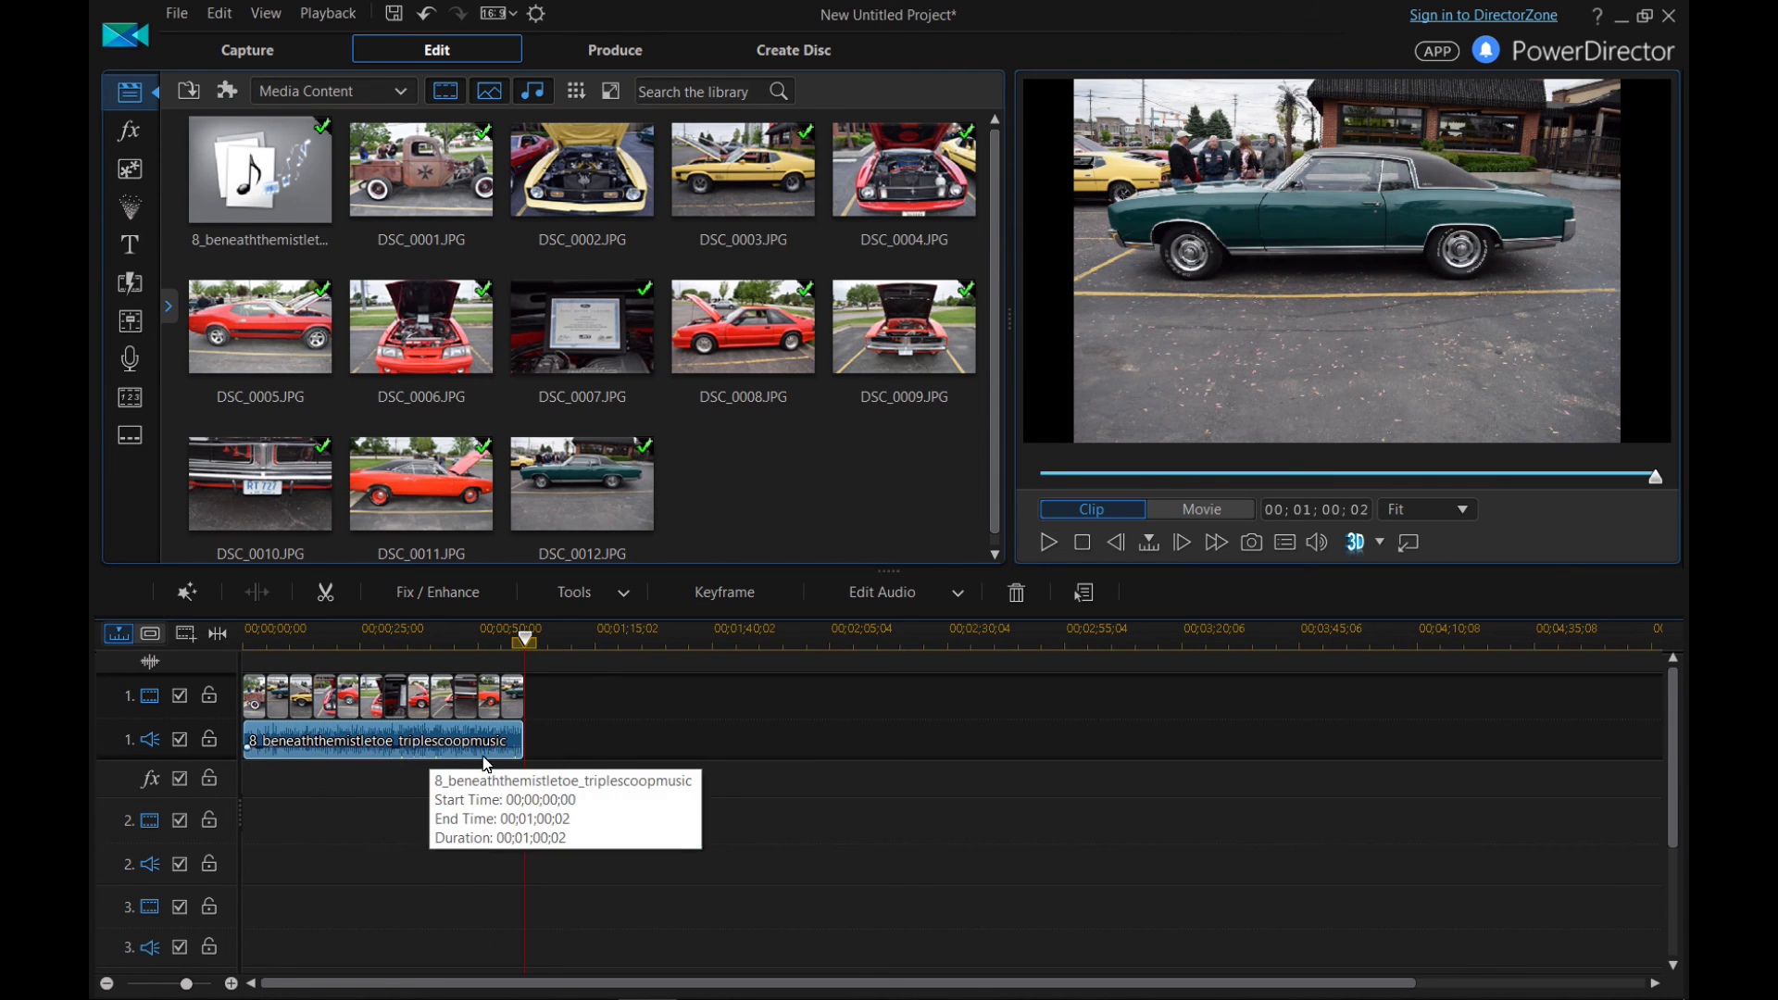
# Play the whole car show movie with its music from the beginning.
pyautogui.moveTo(529, 645); pyautogui.dragTo(215, 645)
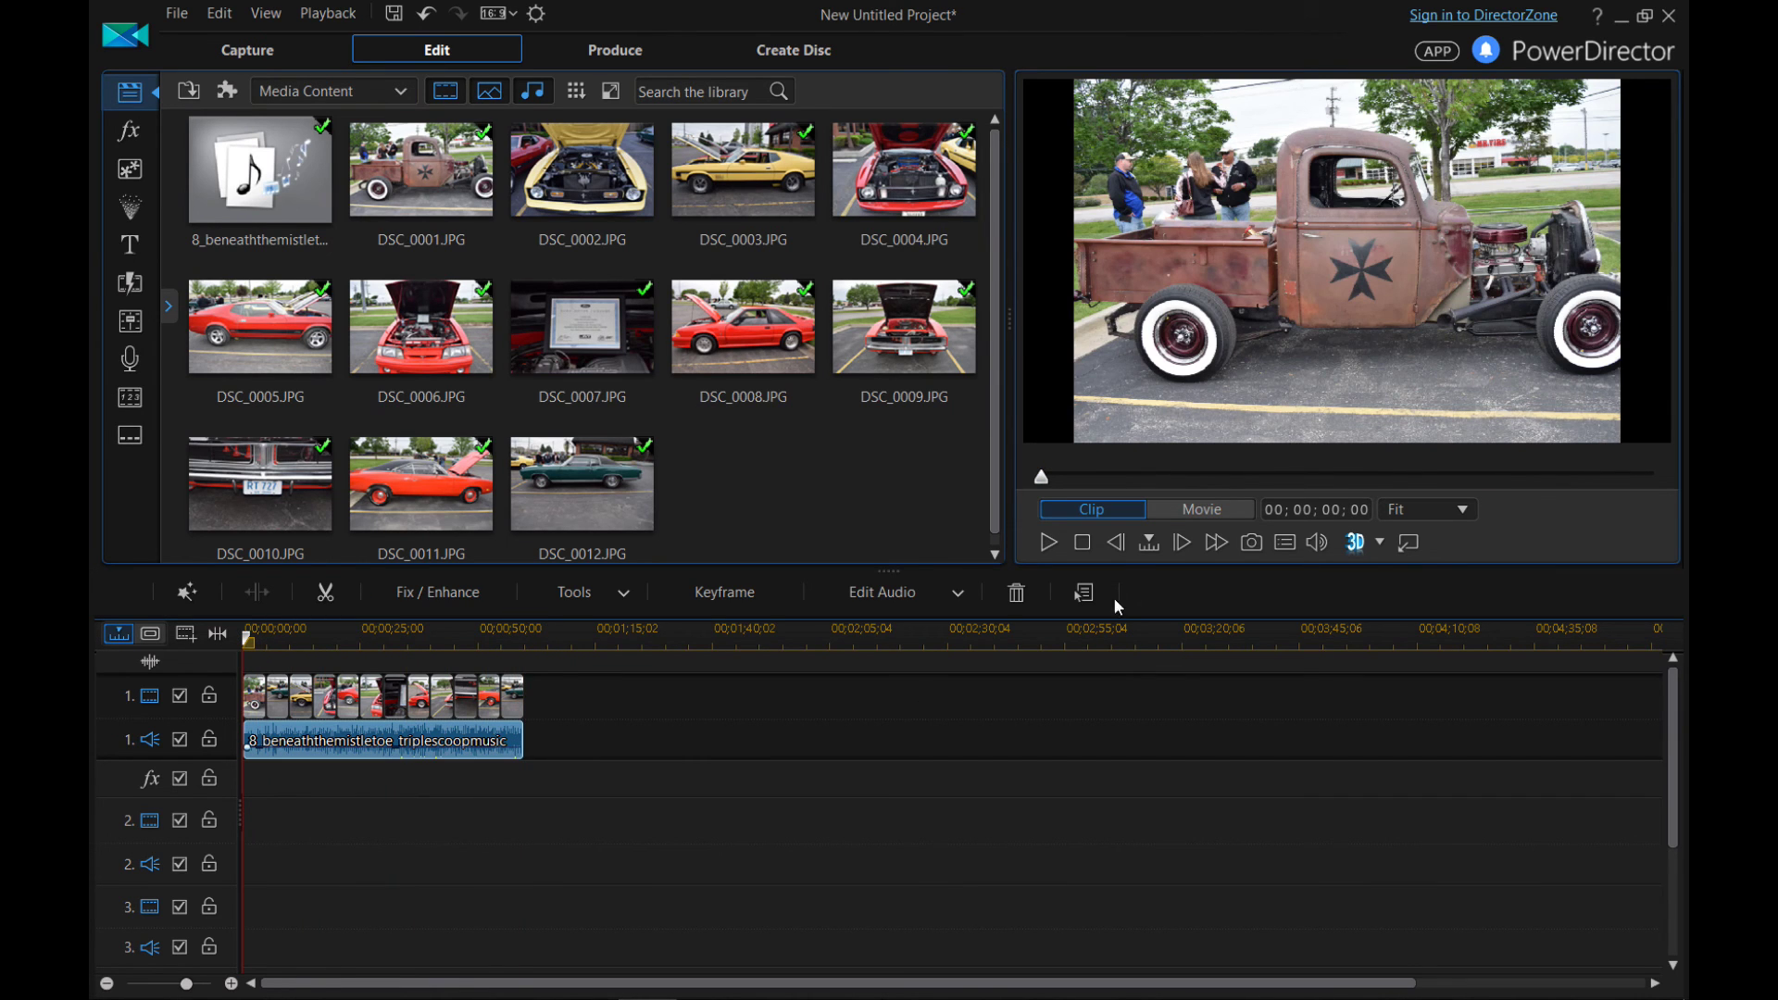
pyautogui.click(1170, 512)
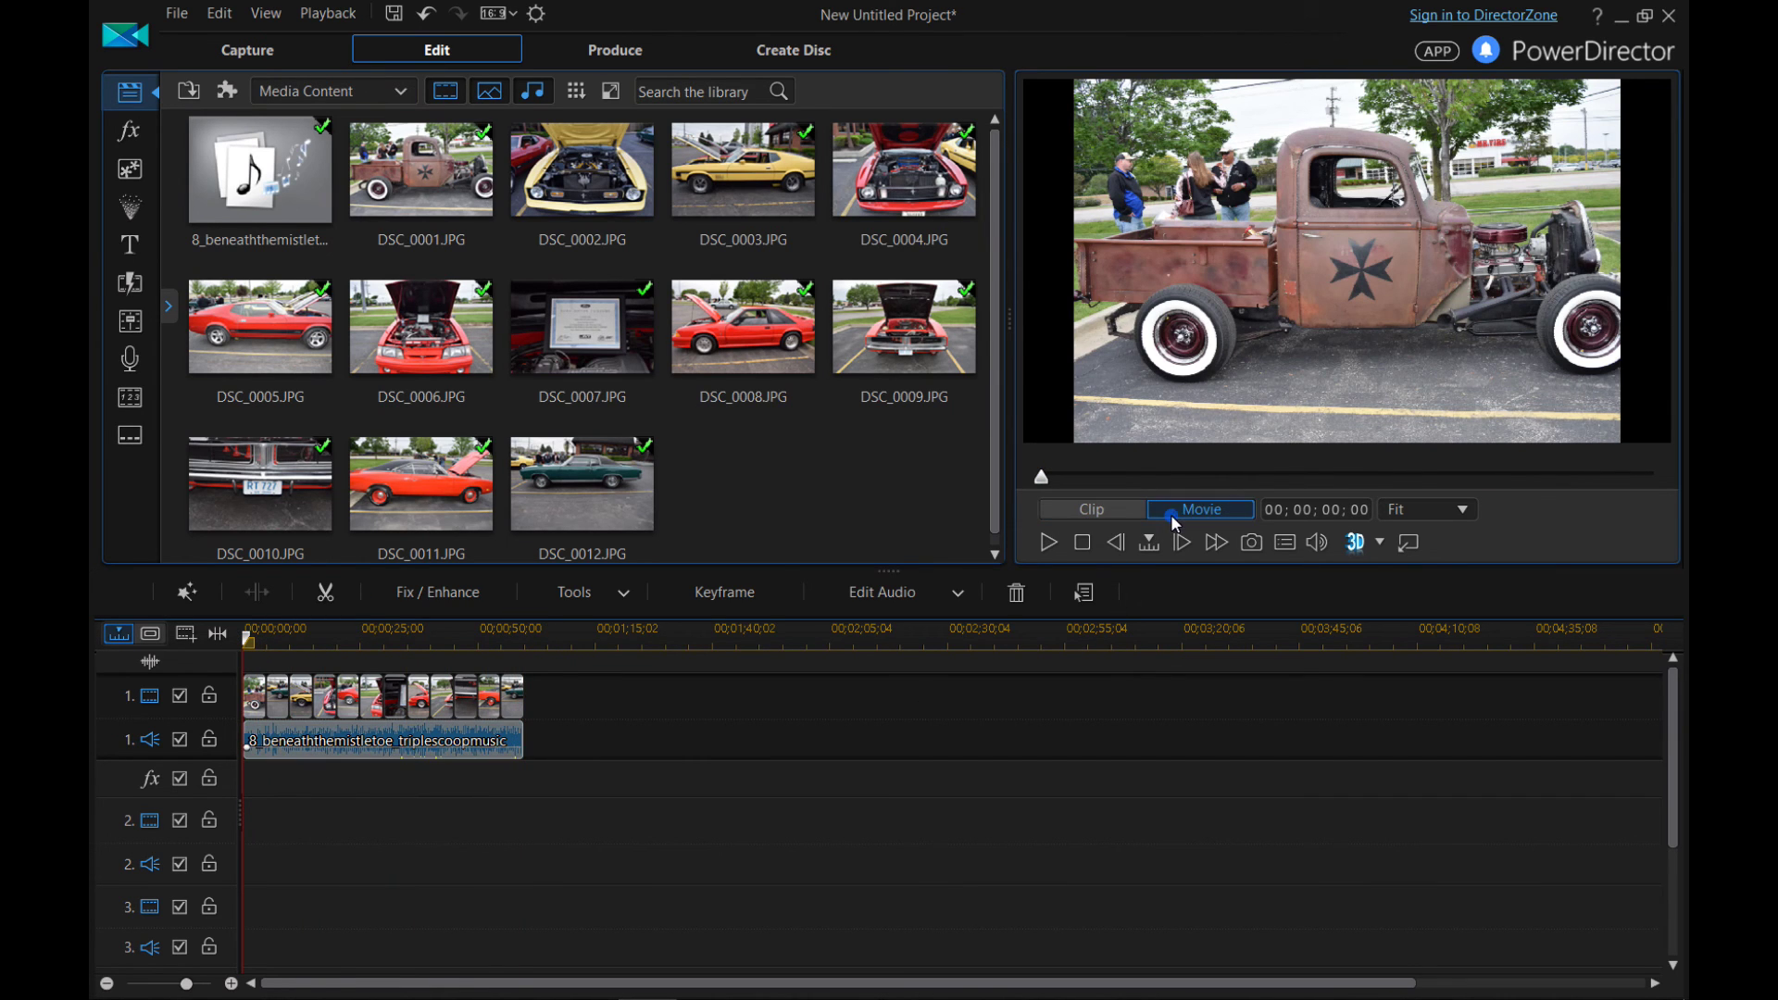
pyautogui.click(1048, 542)
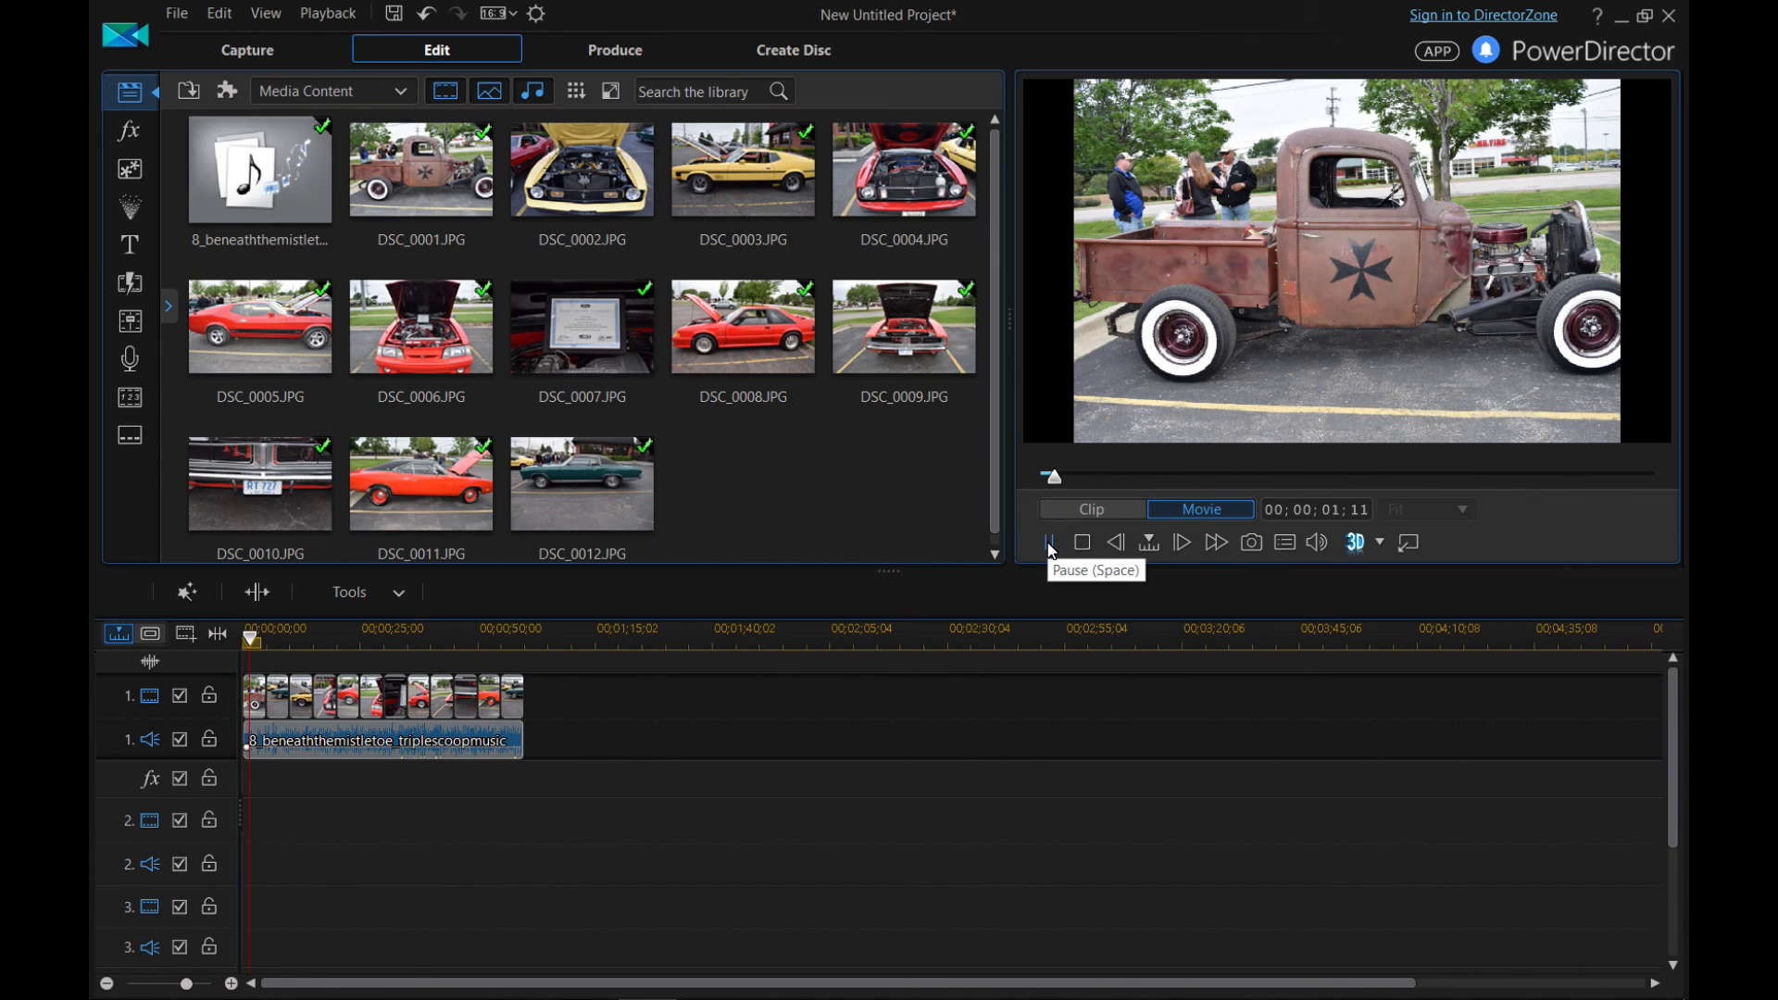